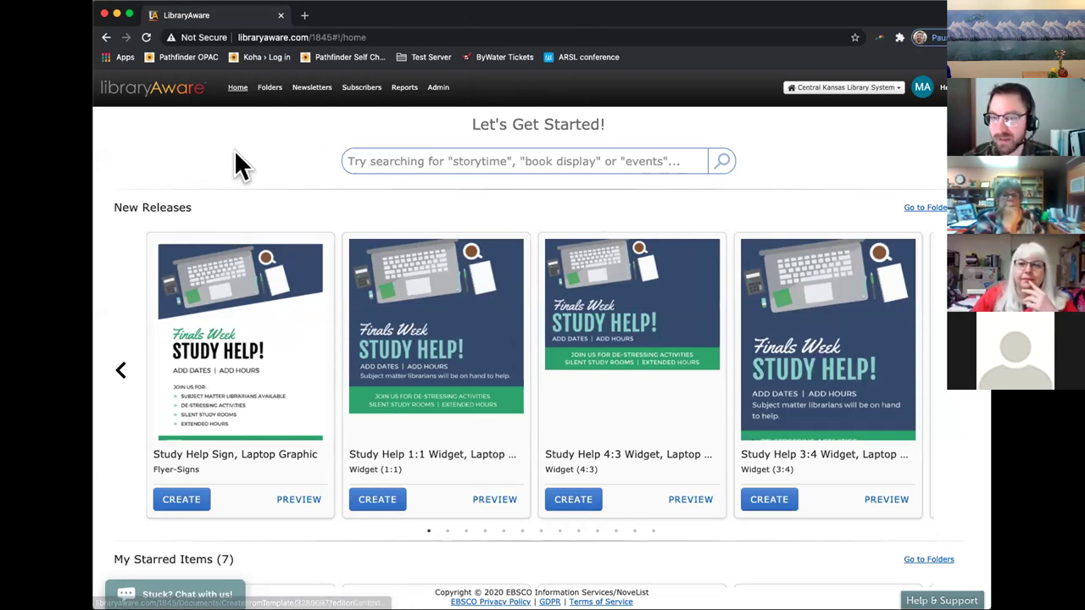
Show all folders and search 'ck' to list only the CKLS folders.
click(273, 98)
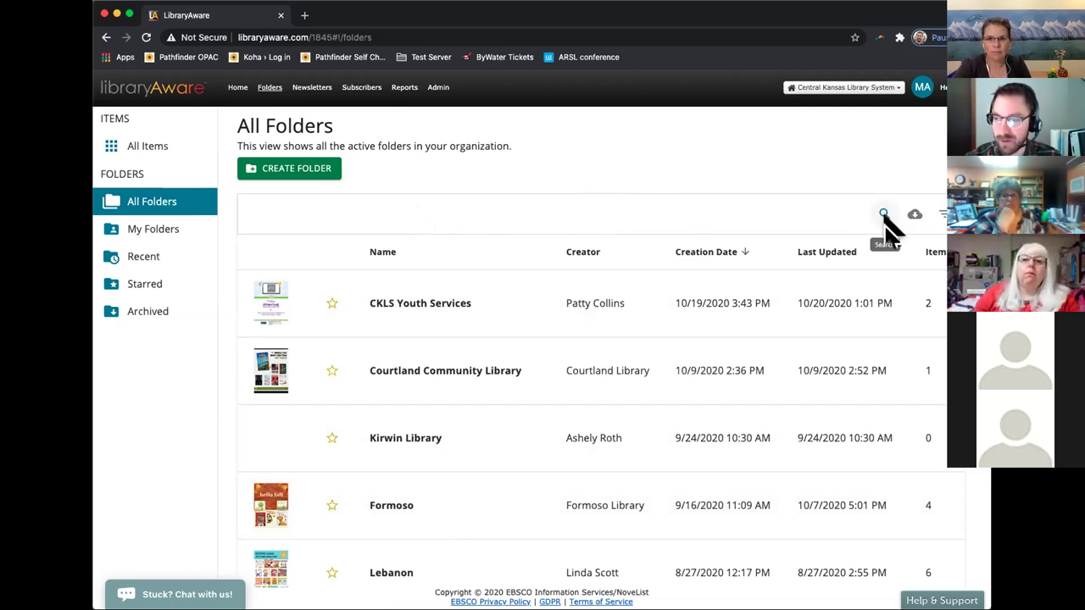
click(885, 214)
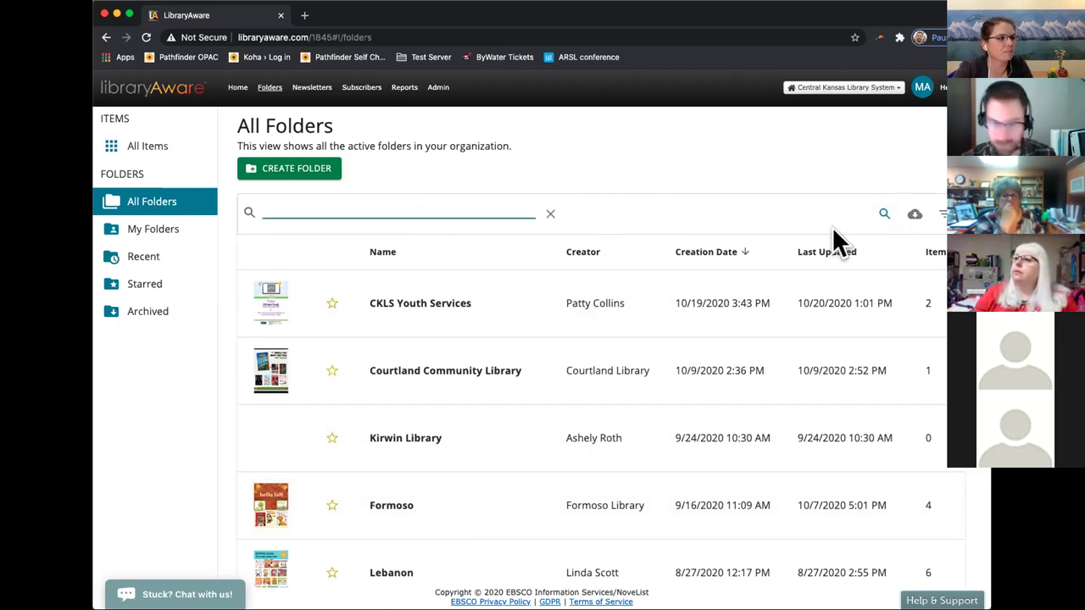
text(ckls)
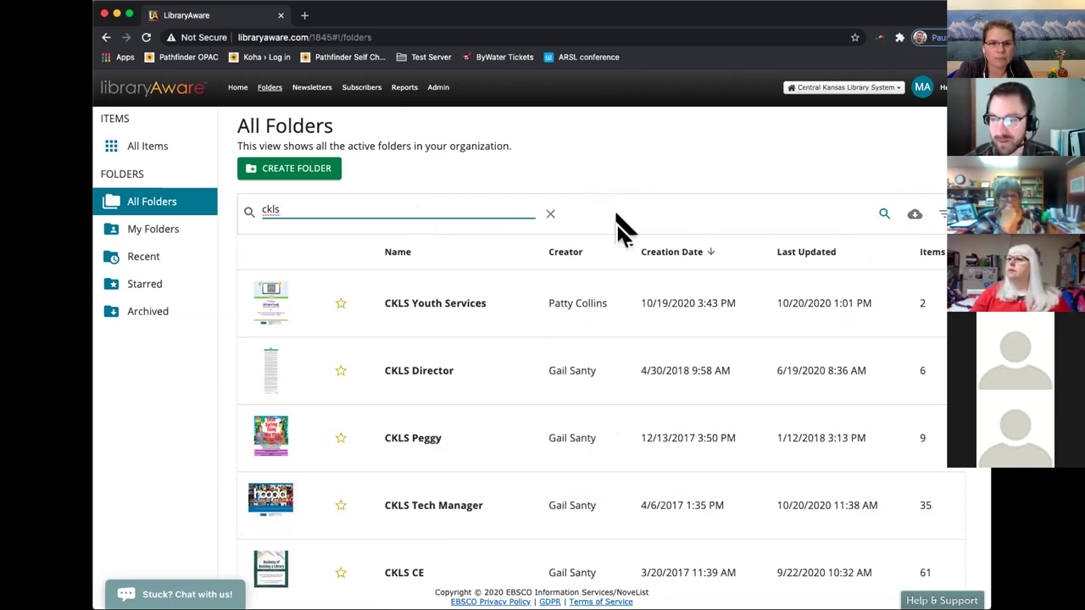
scroll(497, 356, down, 1)
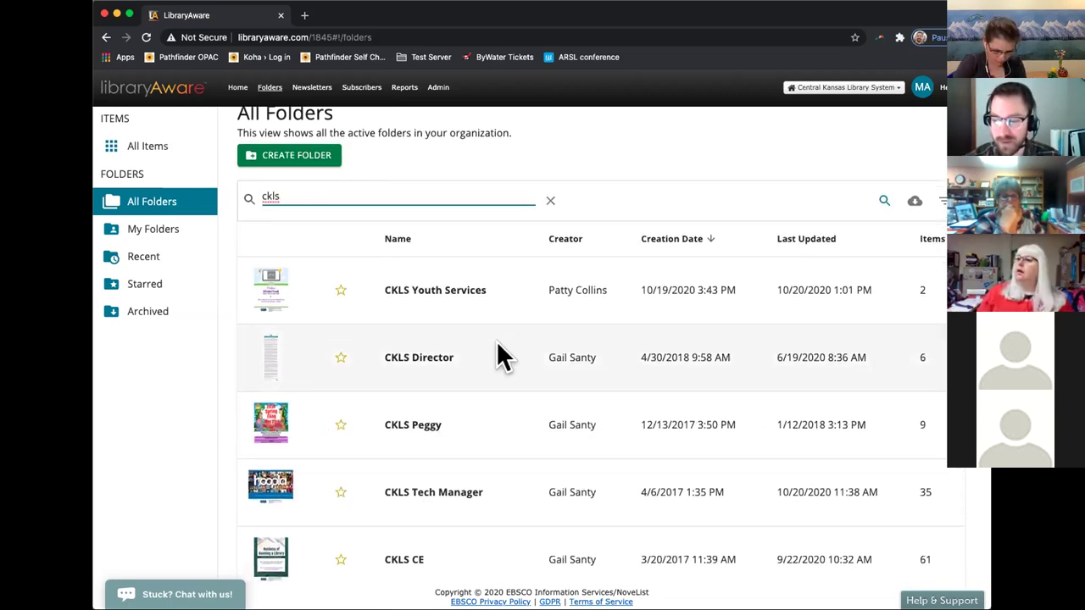
scroll(497, 357, down, 1)
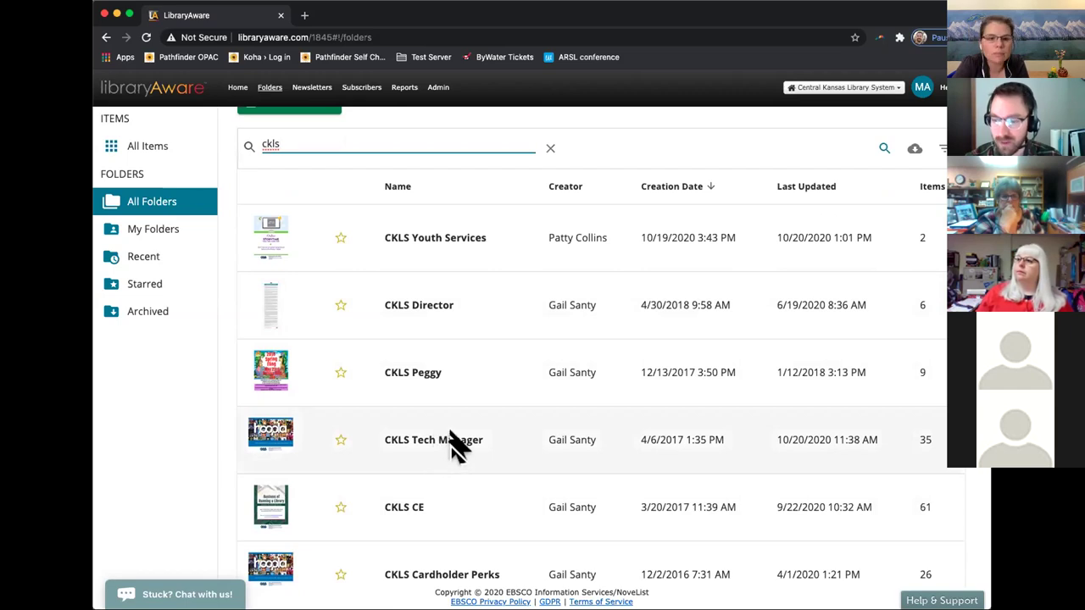
scroll(449, 445, up, 1)
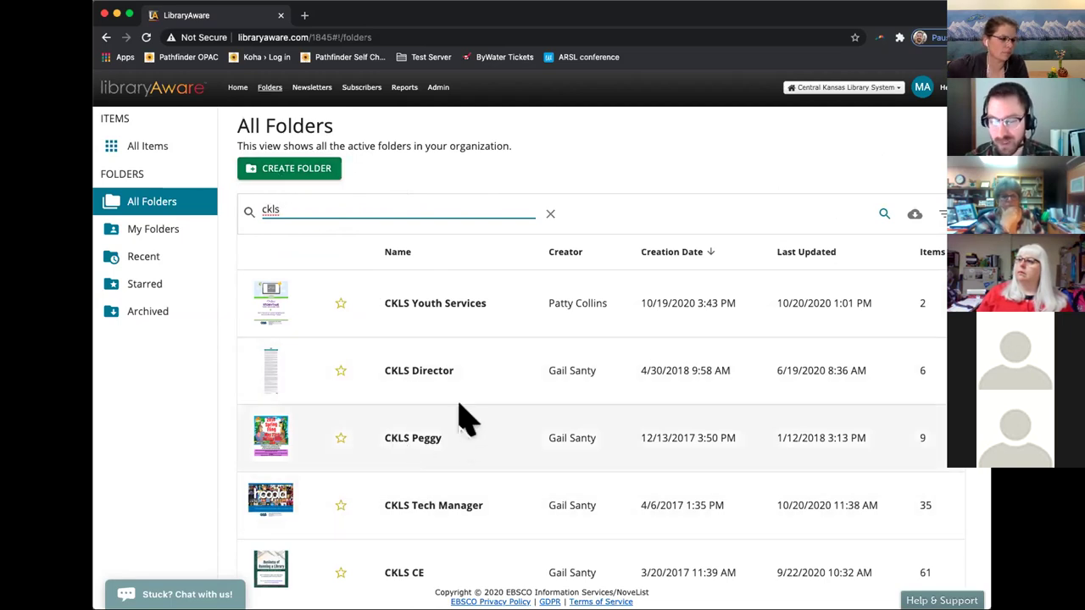
scroll(437, 449, down, 1)
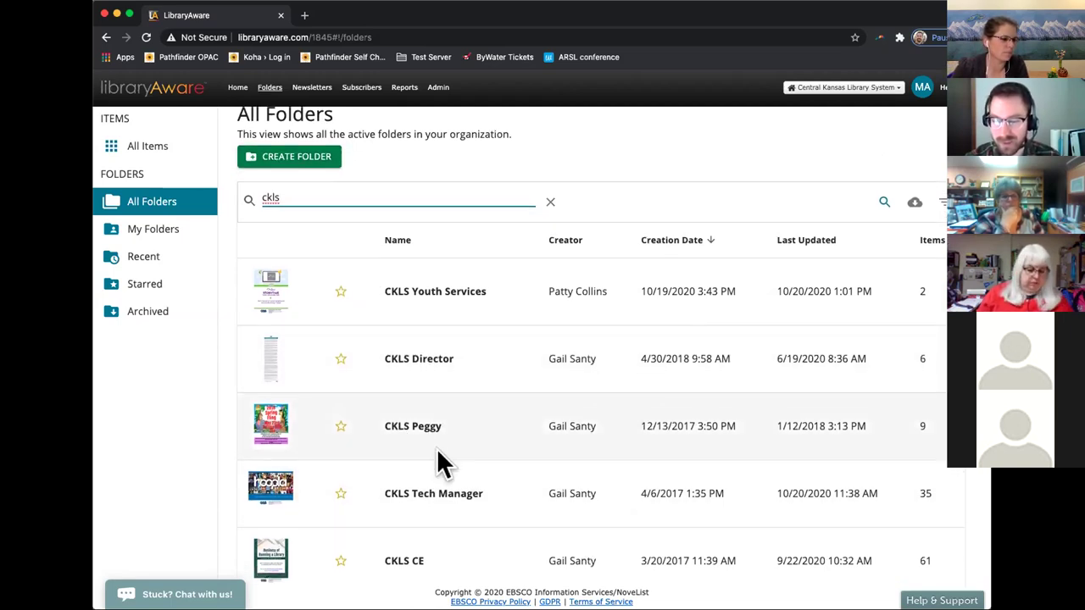
scroll(437, 449, down, 1)
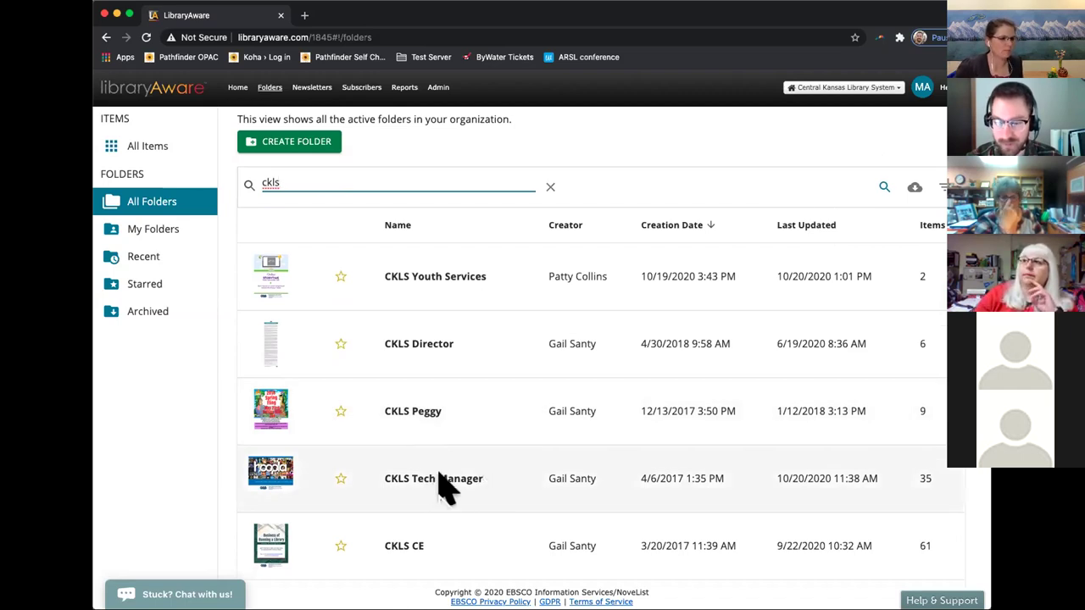
Open the CKLS Tech Manager folder and start creating a new item there.
click(446, 480)
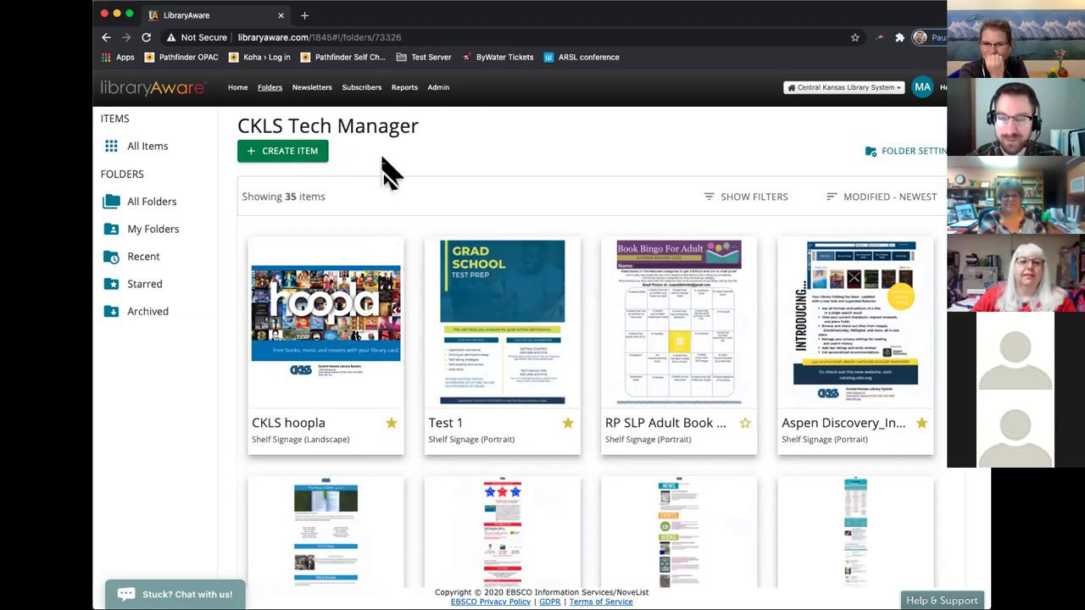
click(305, 161)
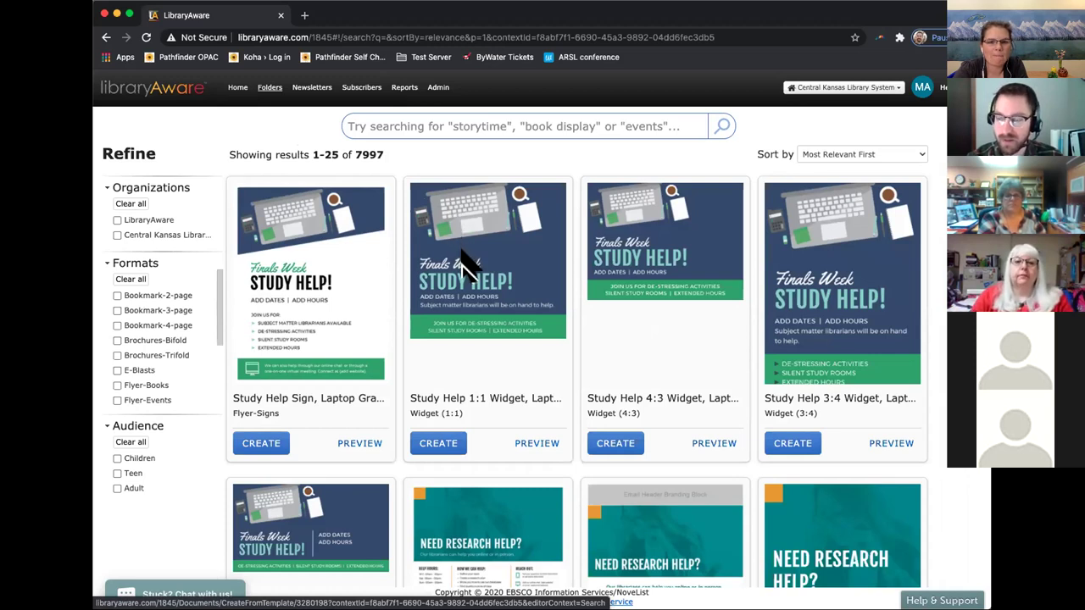
Browse the template results, then enter 'storytime' in the template search box.
scroll(464, 265, down, 3)
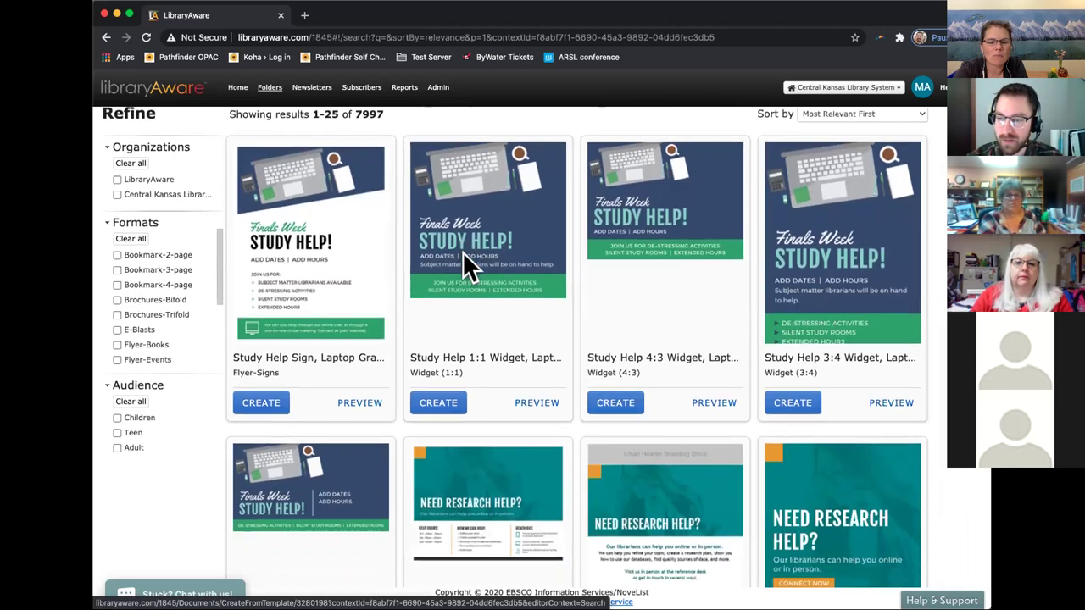
scroll(463, 250, down, 1)
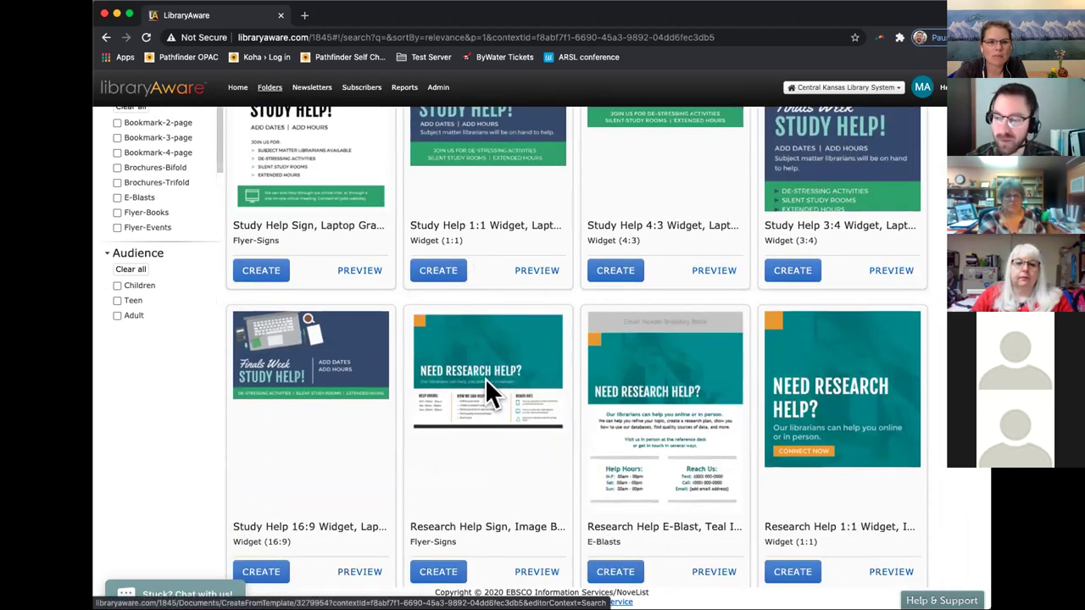
scroll(495, 360, down, 1)
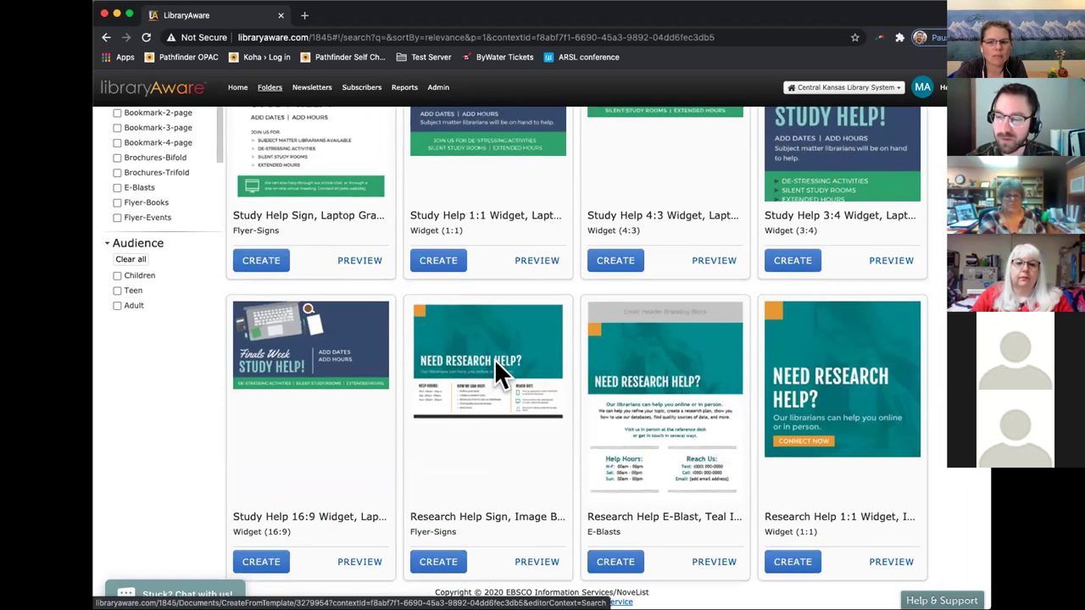
scroll(494, 359, up, 3)
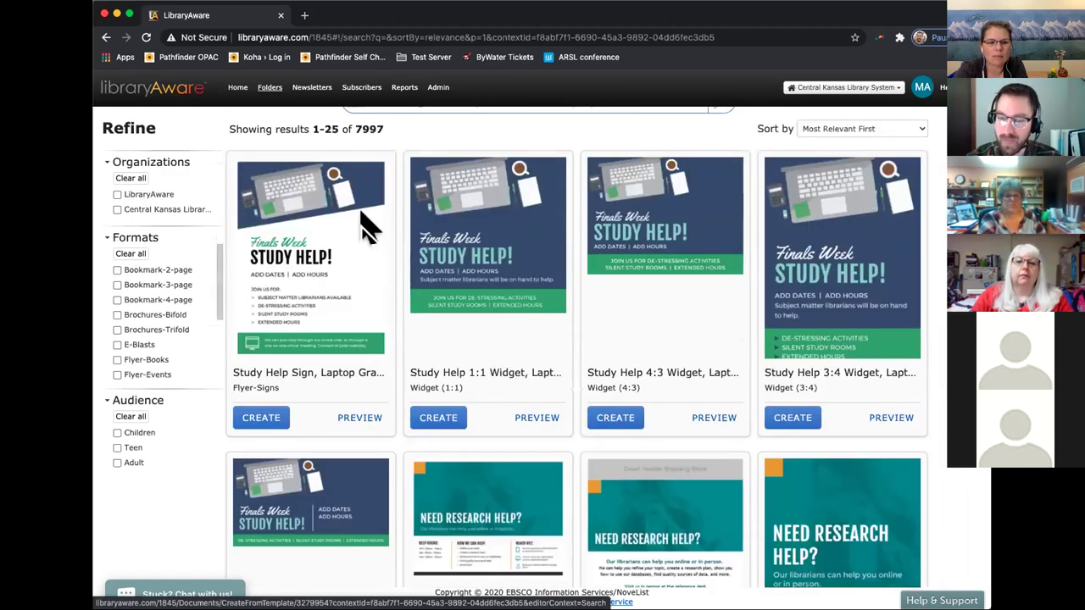
scroll(436, 148, up, 1)
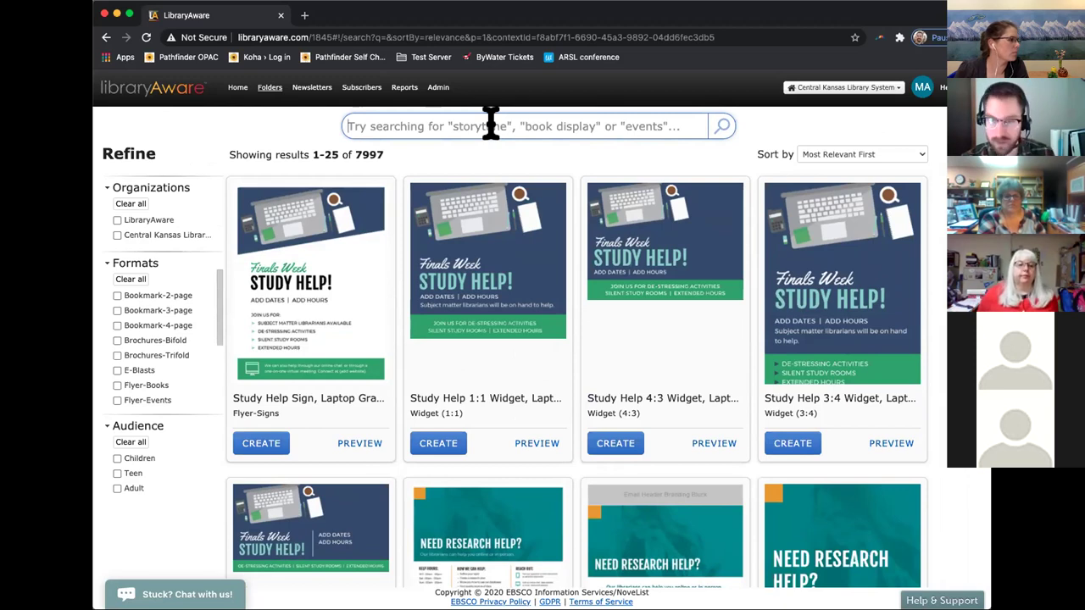
click(490, 124)
text(st)
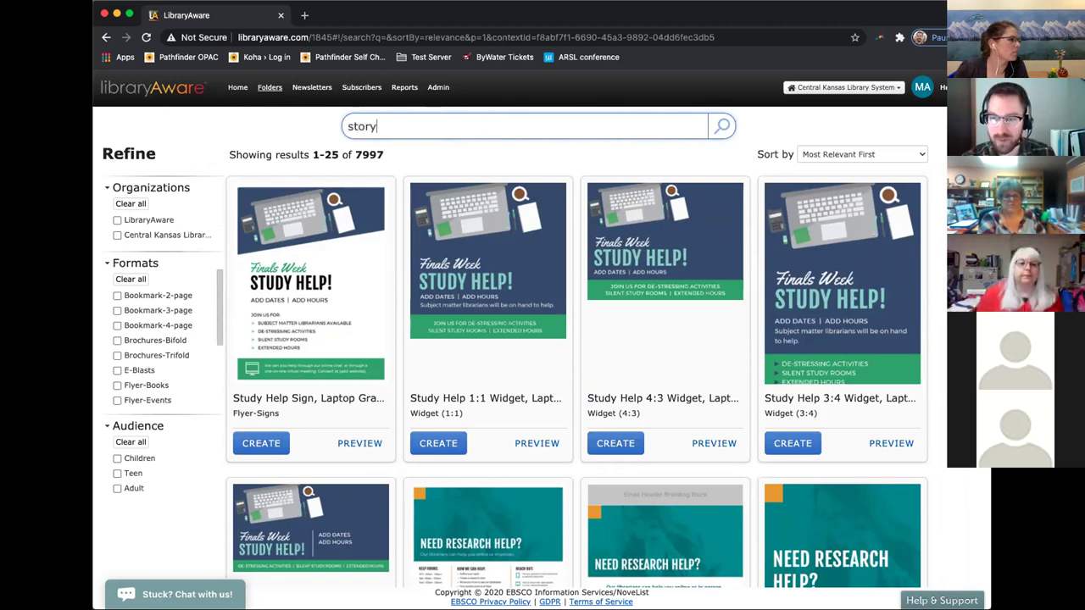
text(ory)
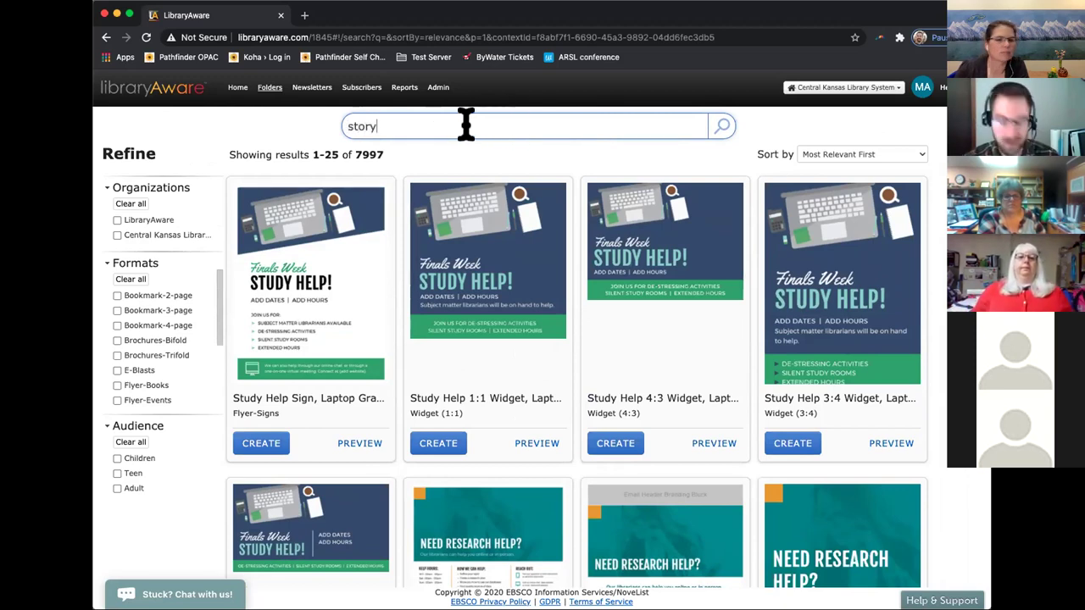
text(time)
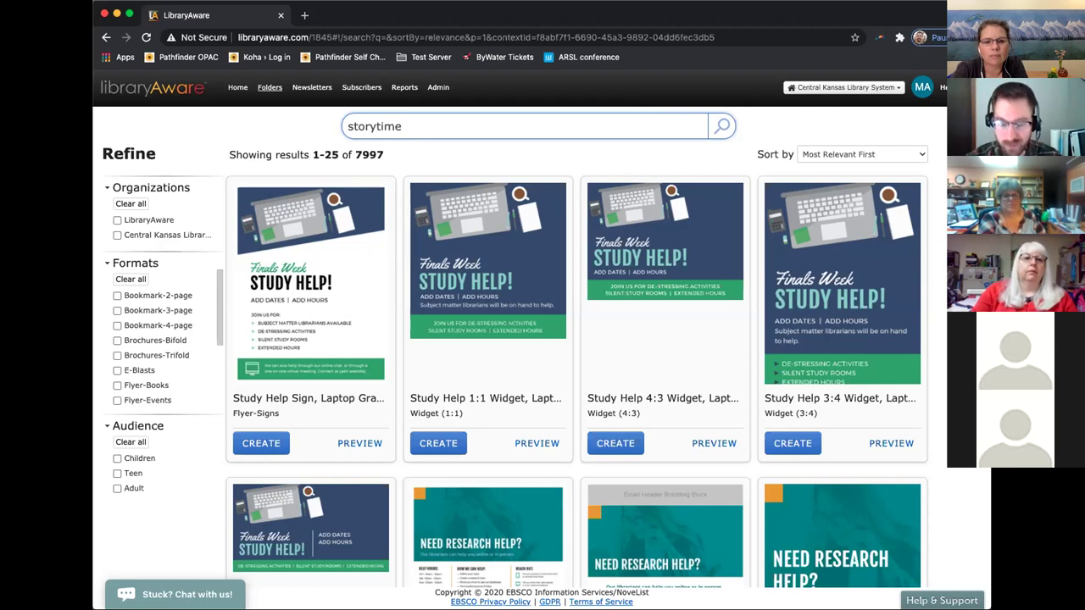
Search templates for 'storytime' and limit the results to the Flyer-Events format.
key(Return)
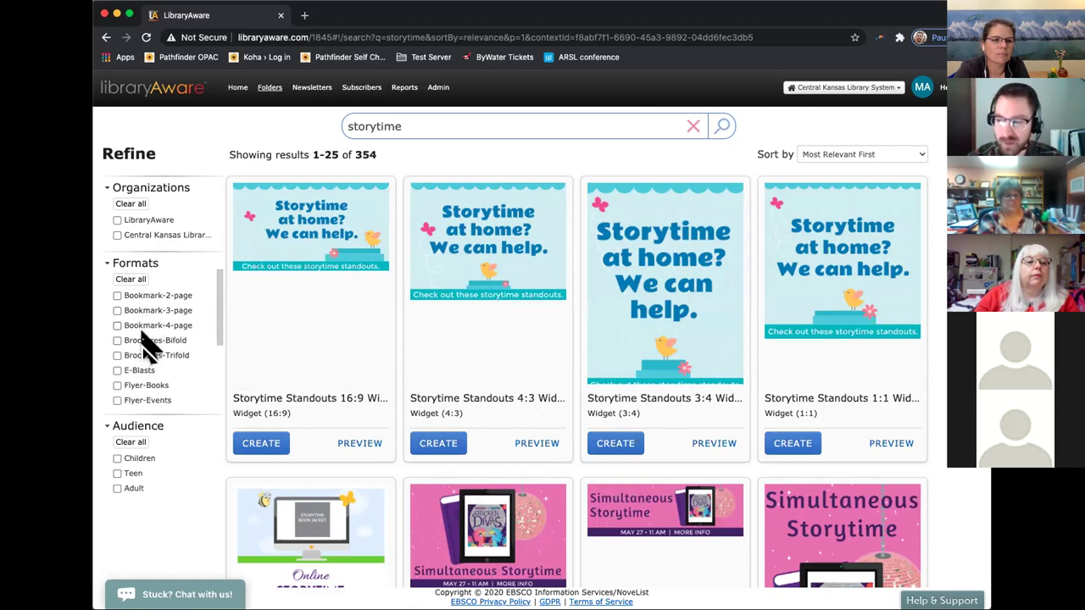
scroll(145, 367, down, 1)
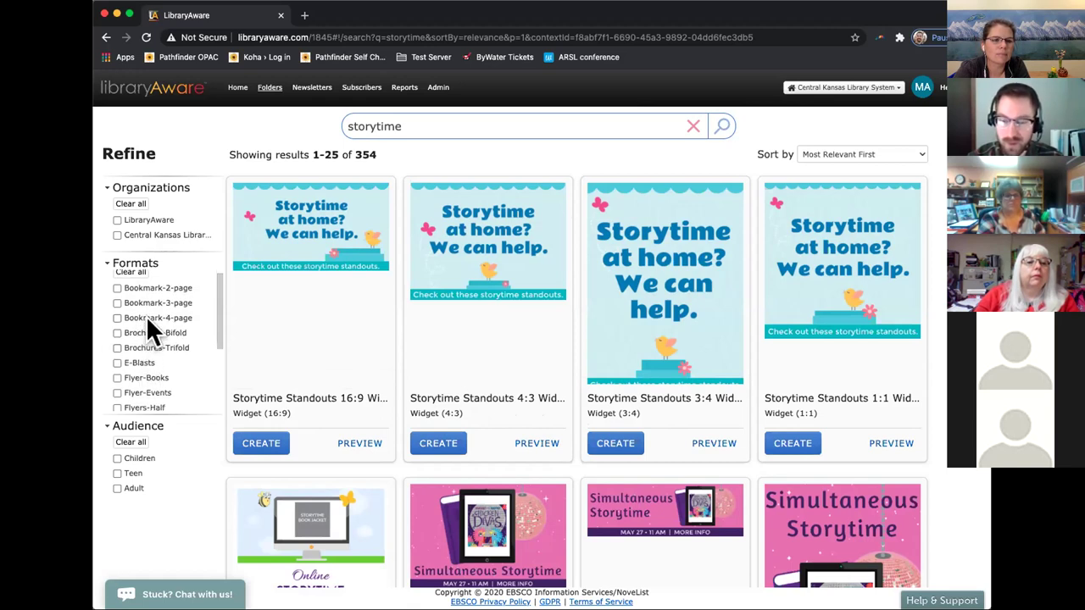
scroll(150, 329, down, 3)
scroll(147, 321, down, 5)
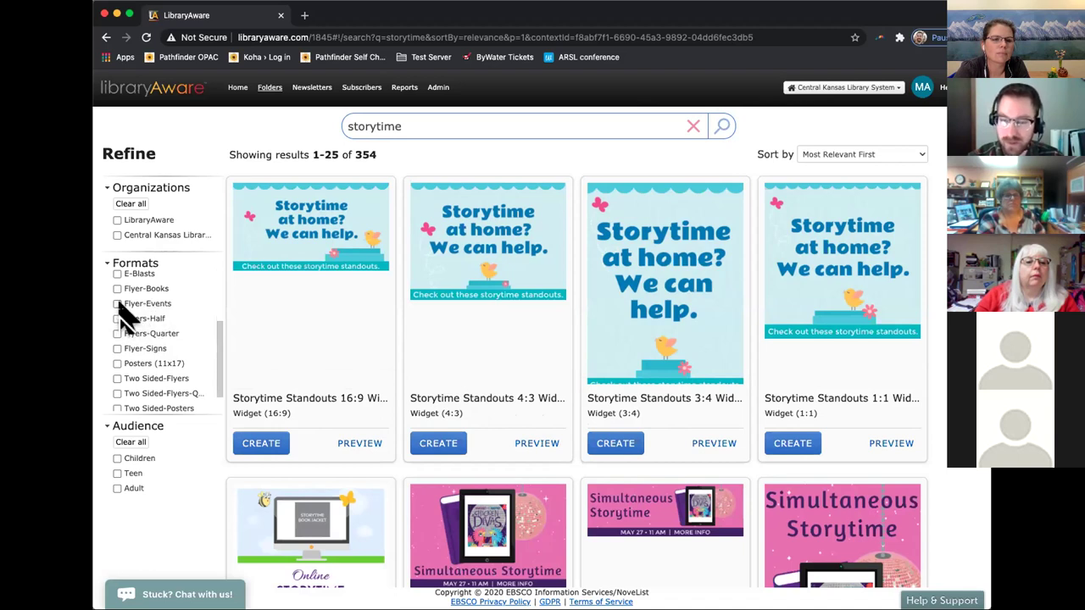
click(117, 306)
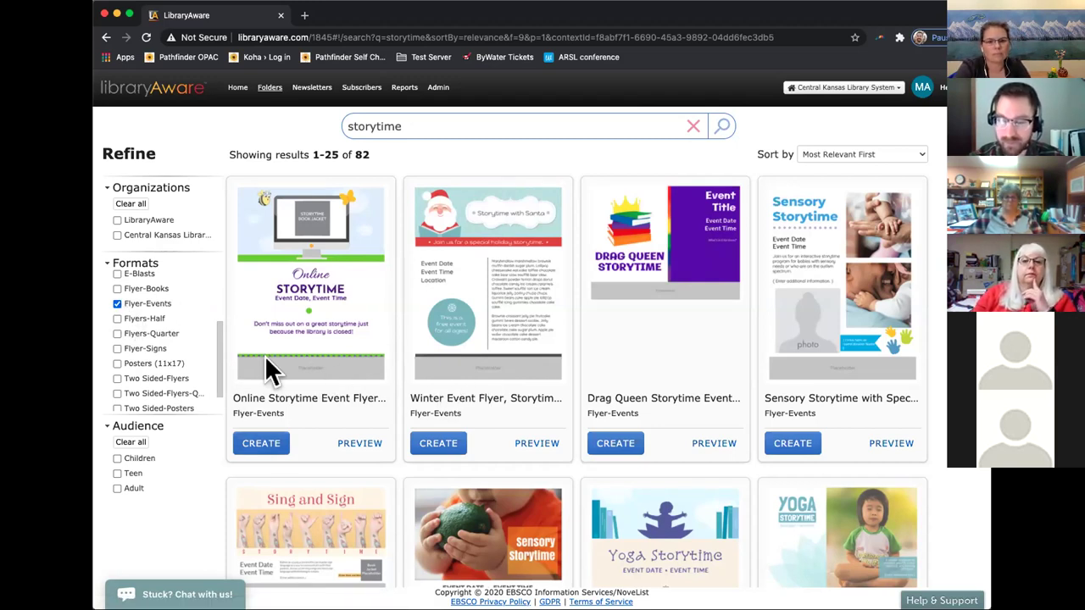
Create a new document from the Online Storytime Event Flyer template.
click(259, 443)
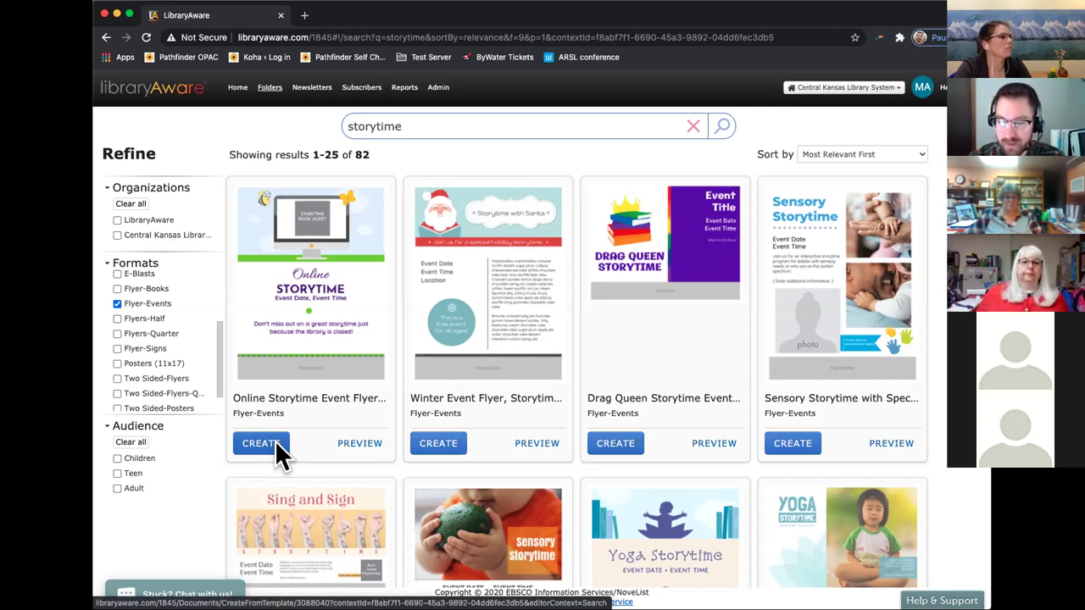
click(274, 440)
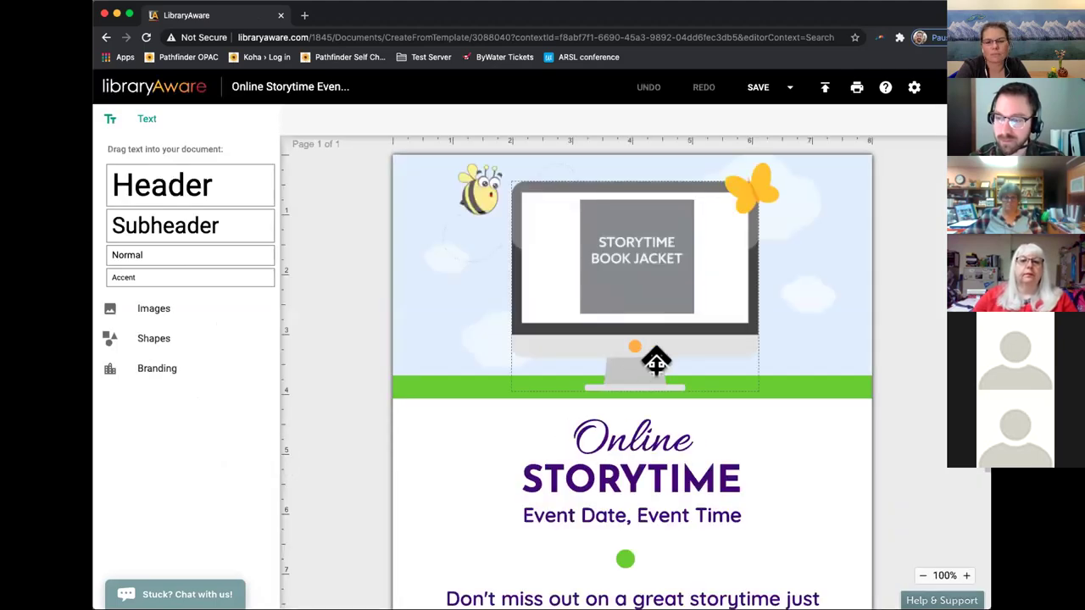
Save the new flyer under the item name 'Test flyer 1'.
scroll(632, 414, down, 3)
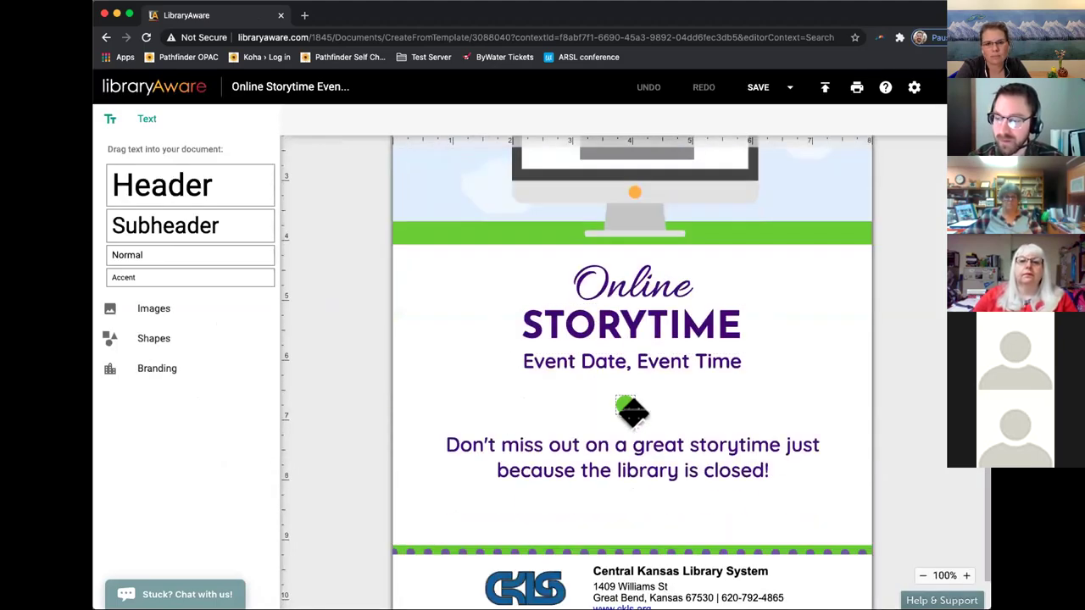
scroll(632, 412, down, 1)
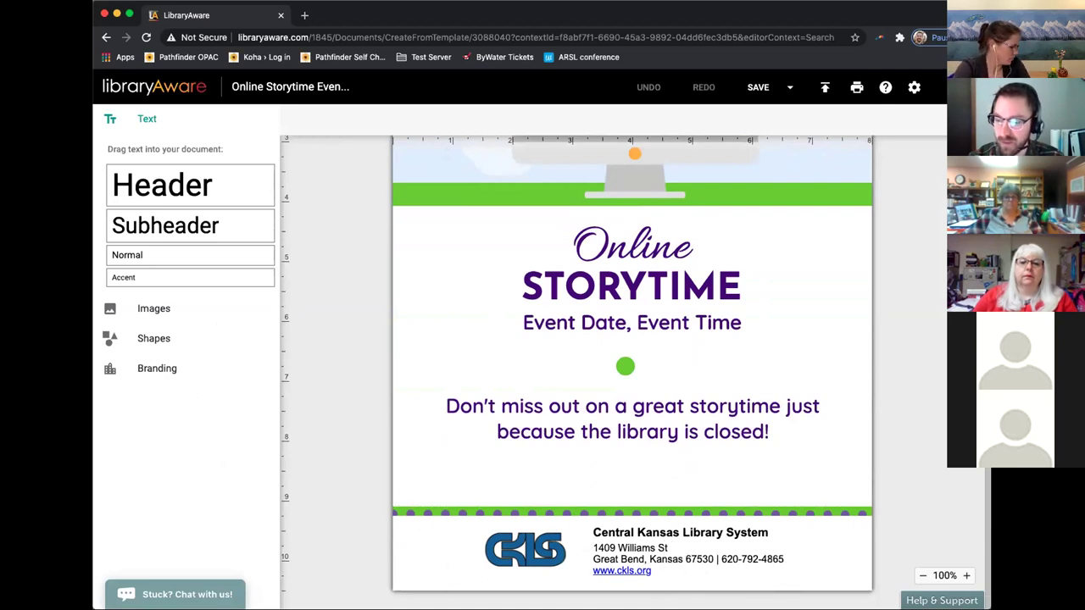
scroll(676, 562, up, 1)
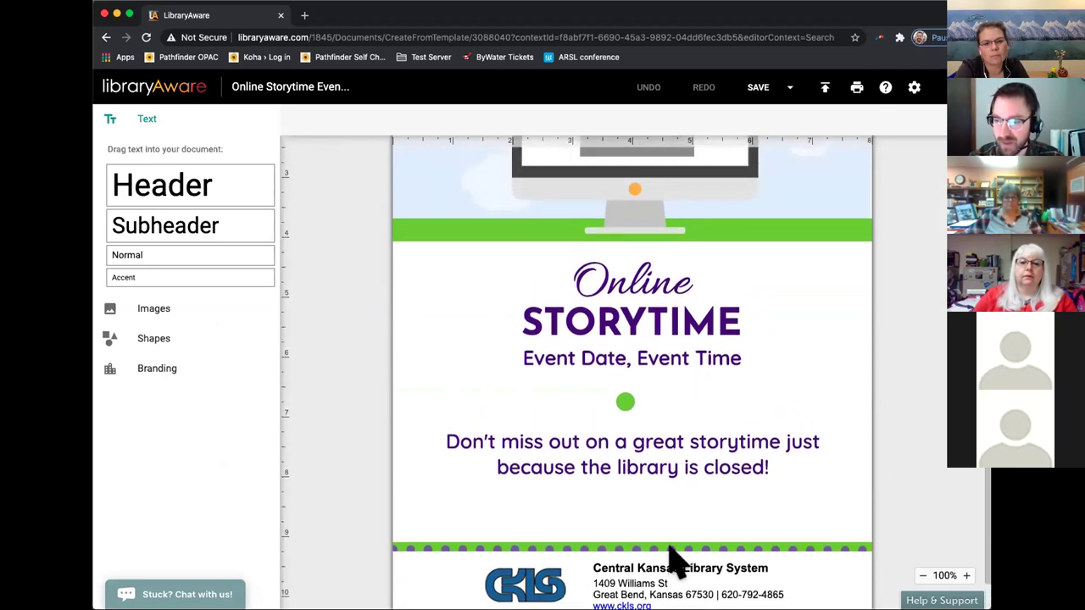
scroll(676, 562, up, 4)
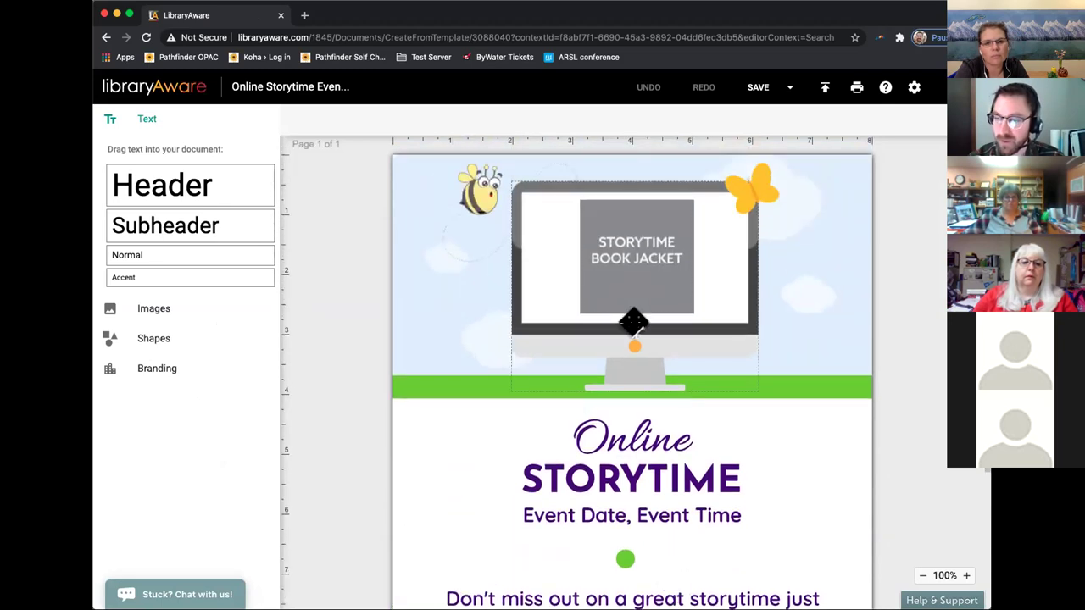
click(766, 94)
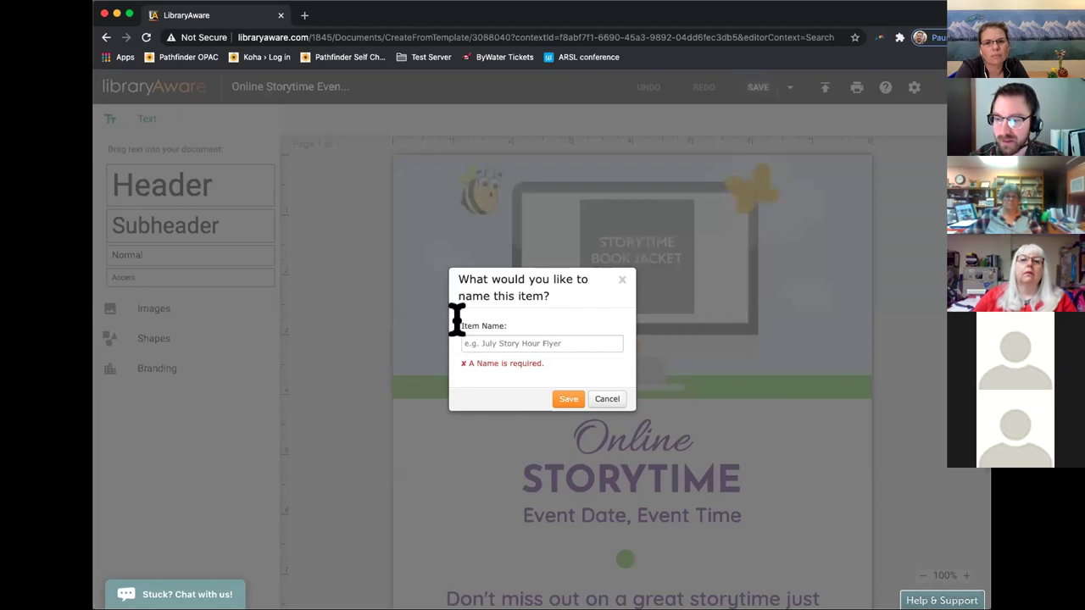
click(526, 343)
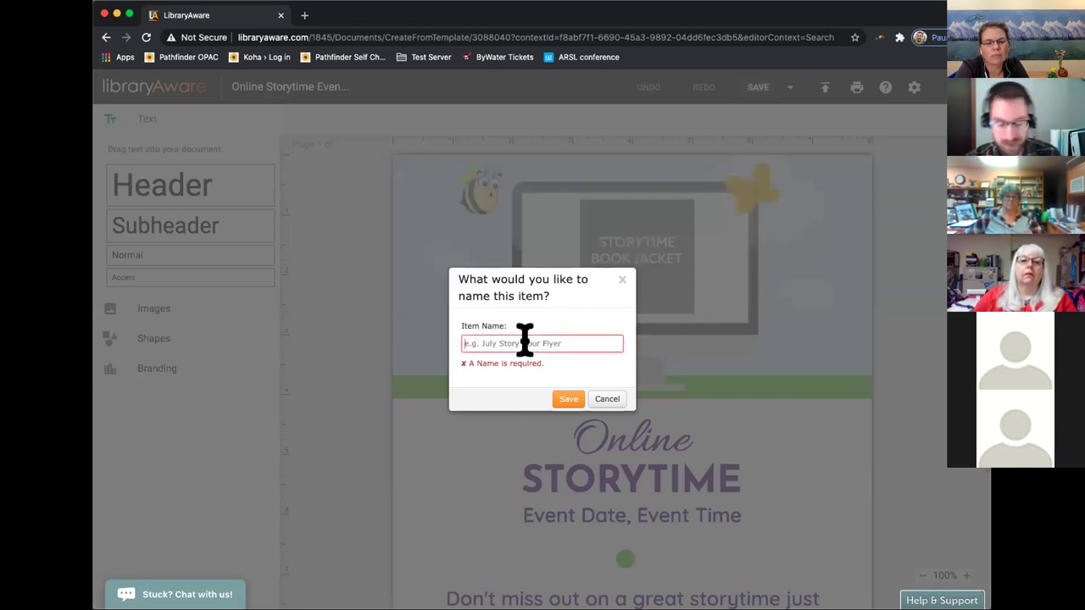
text(Test)
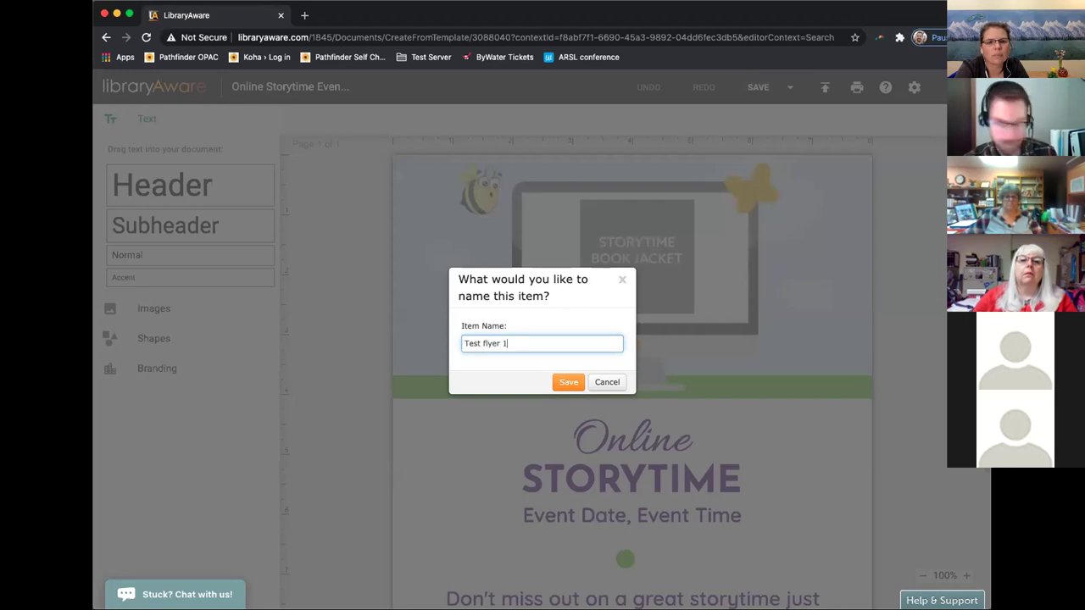
text( flyer 1)
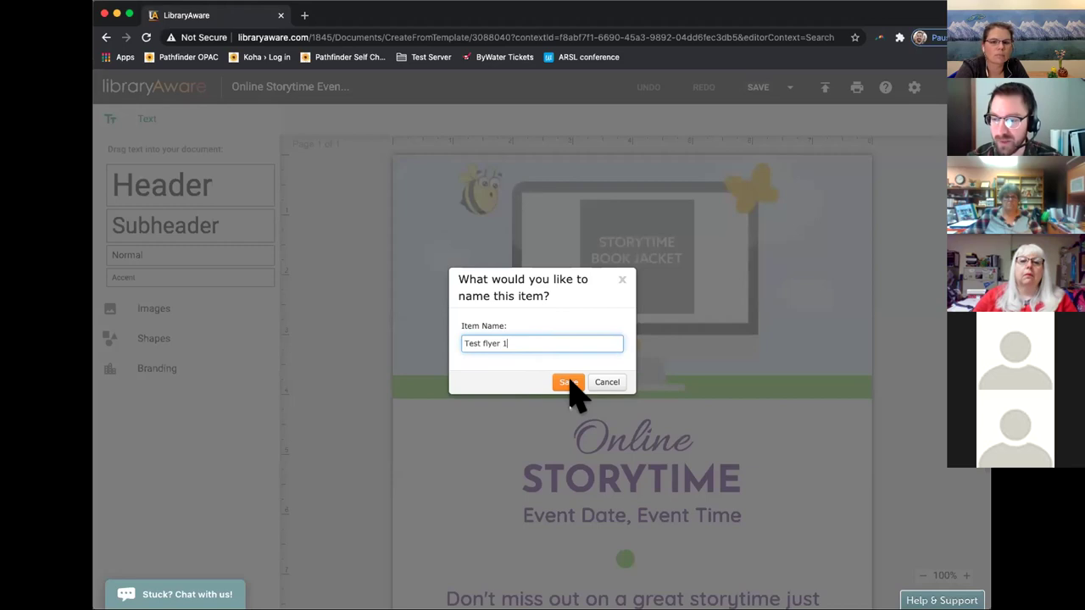
click(567, 382)
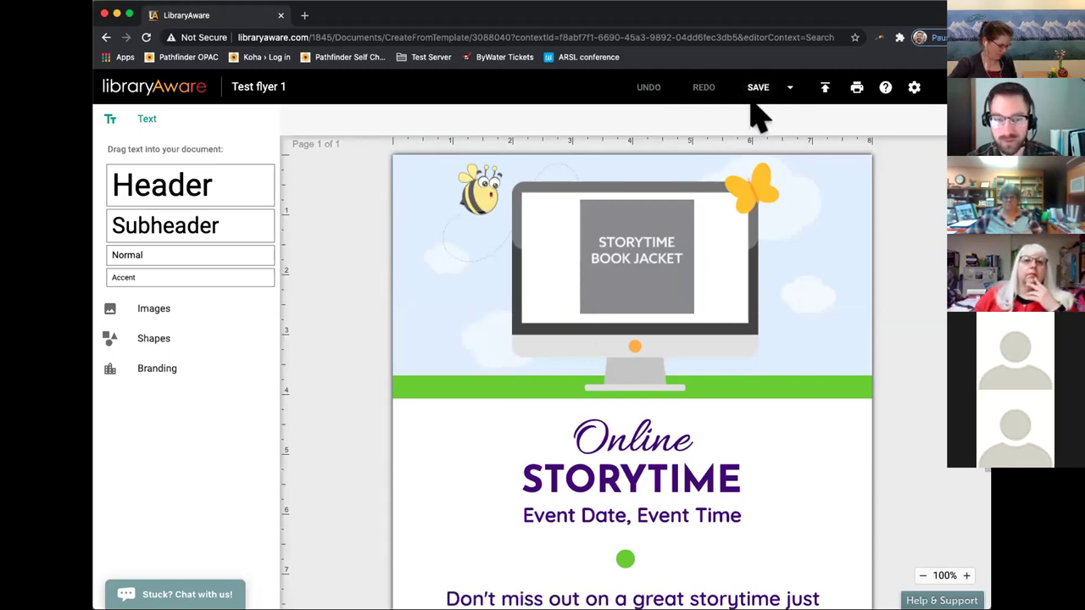
Select the book jacket and monitor images, then exit to the CKLS Tech Manager folder.
click(688, 302)
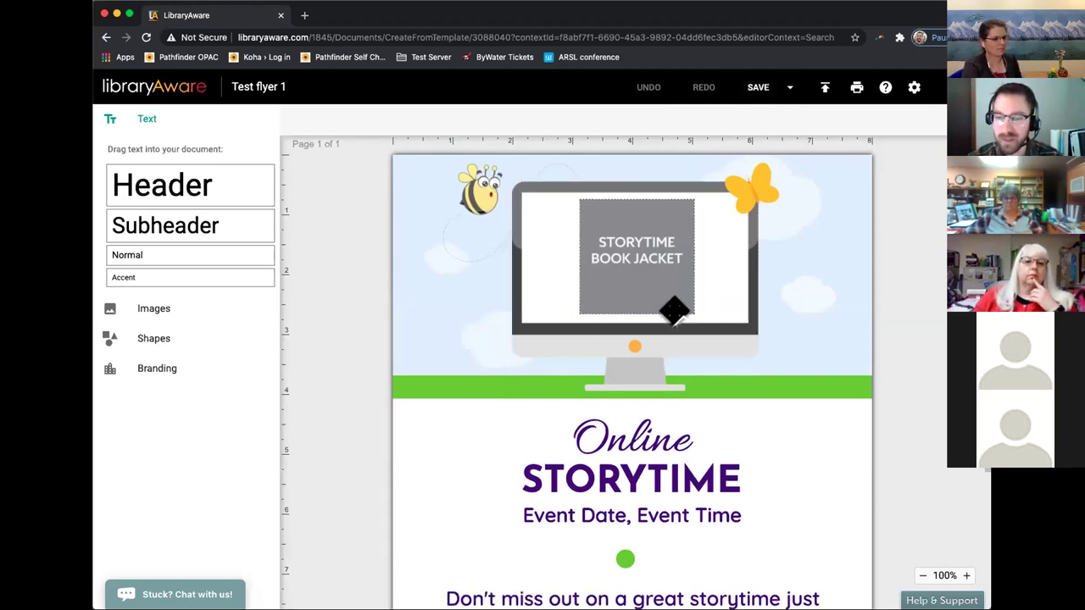
click(710, 382)
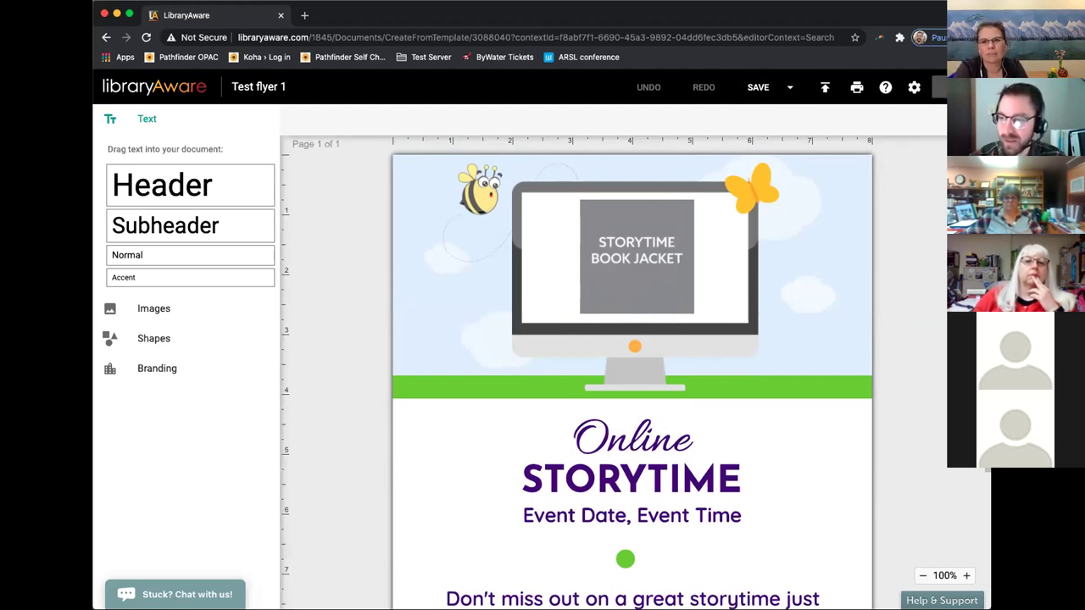
click(940, 87)
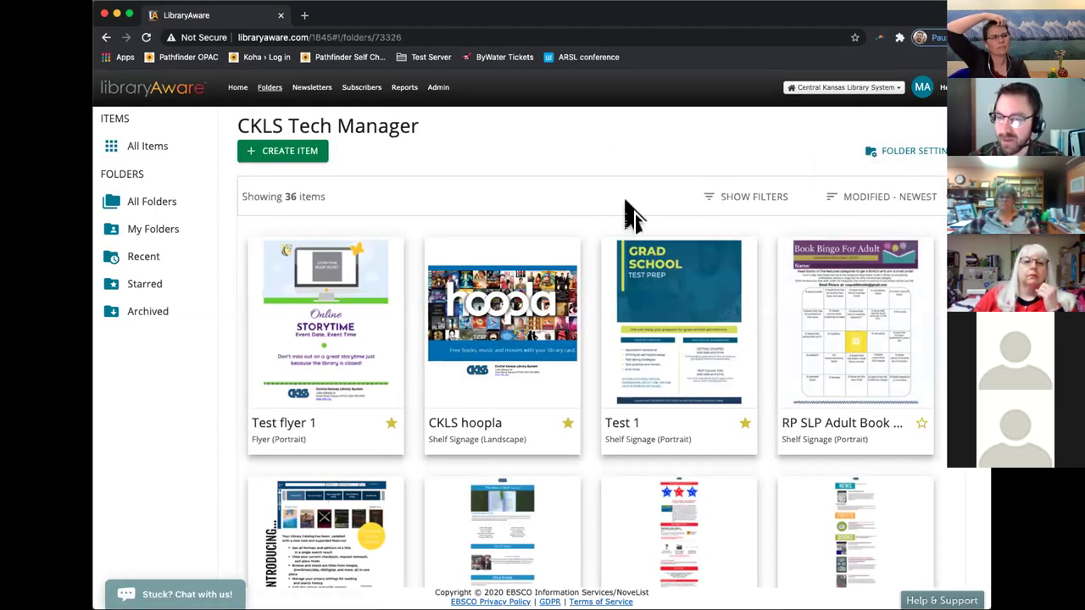
Search all folders for 'ckl' and open the CKLS folder.
click(170, 216)
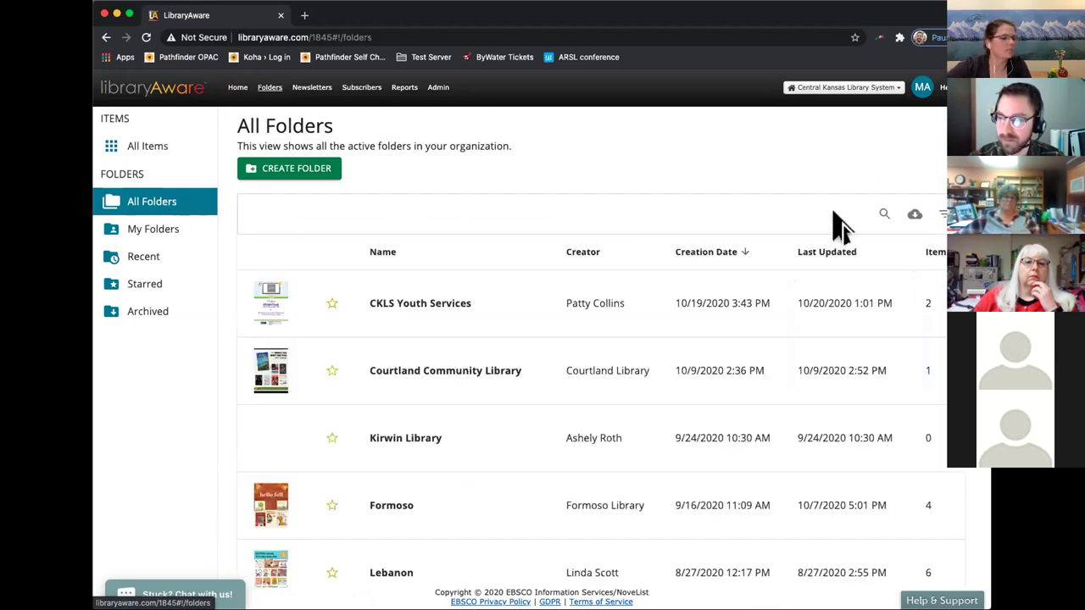
click(883, 214)
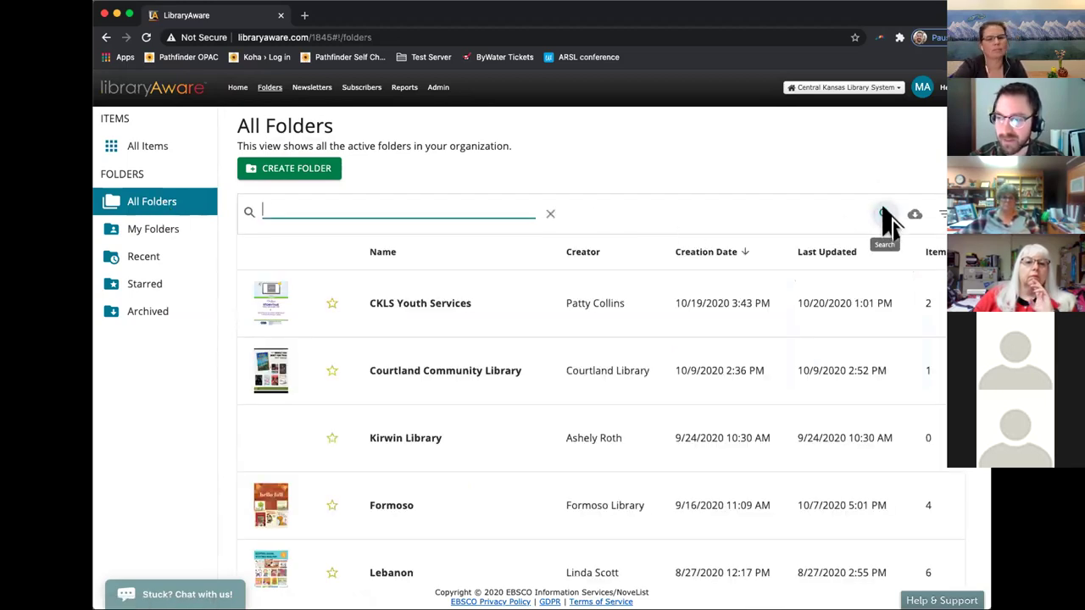
text(ckls)
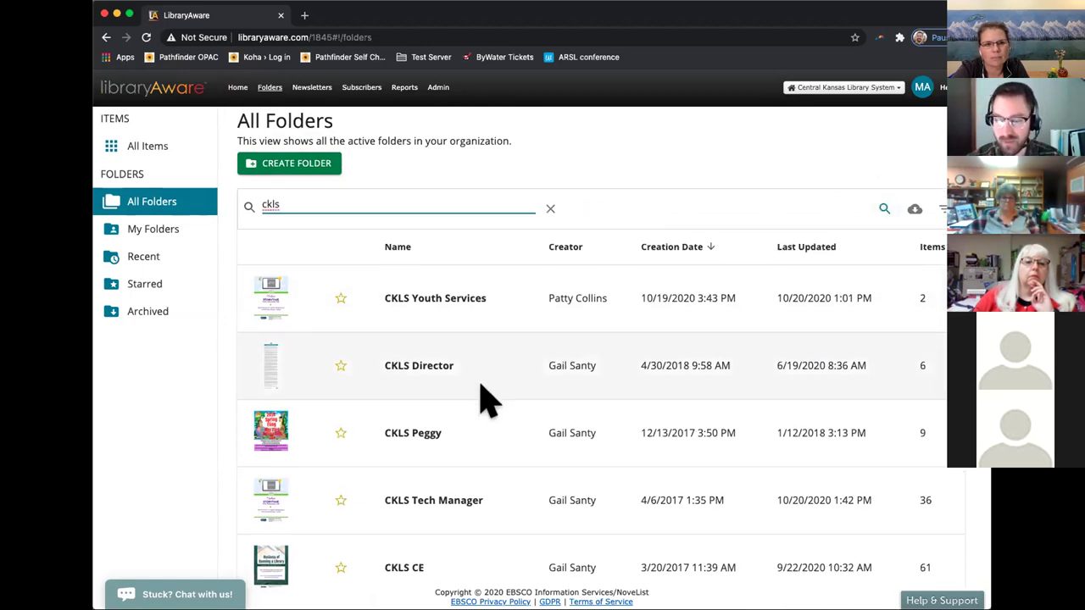
scroll(480, 399, down, 1)
scroll(467, 455, down, 3)
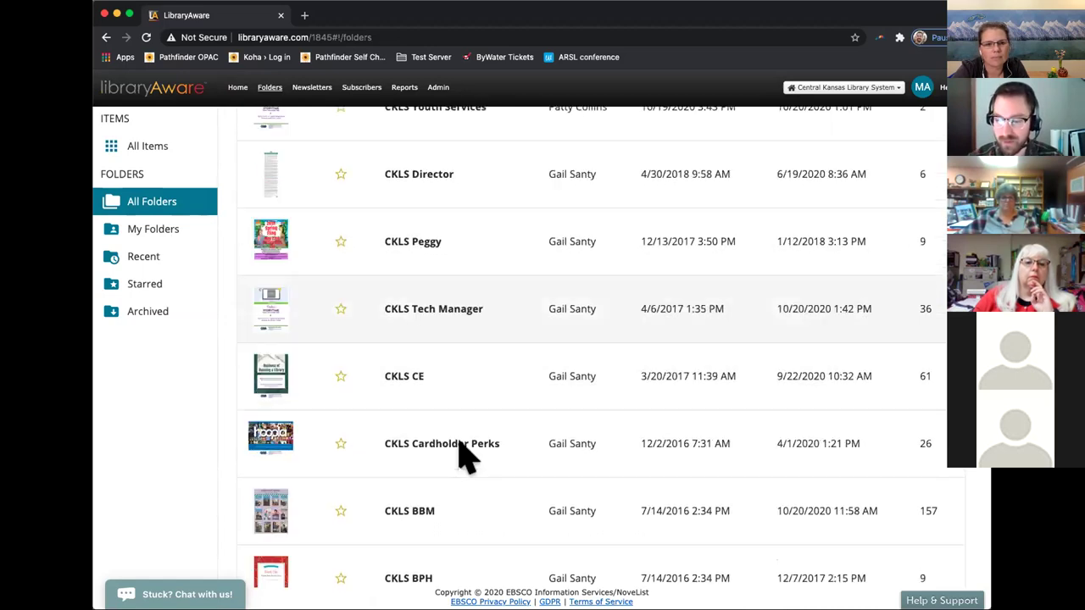
scroll(467, 455, down, 2)
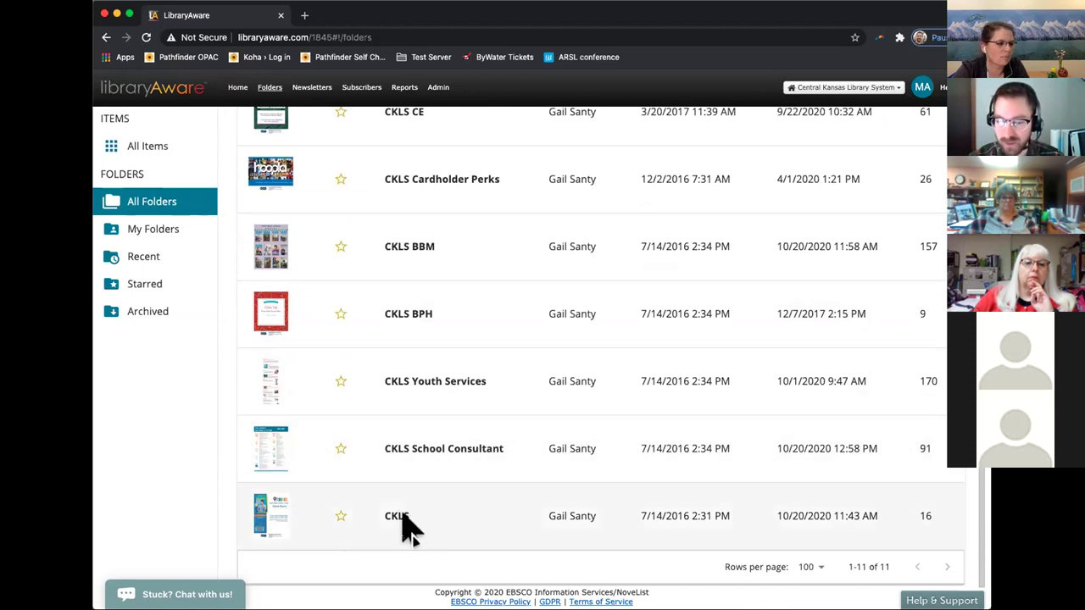
click(406, 531)
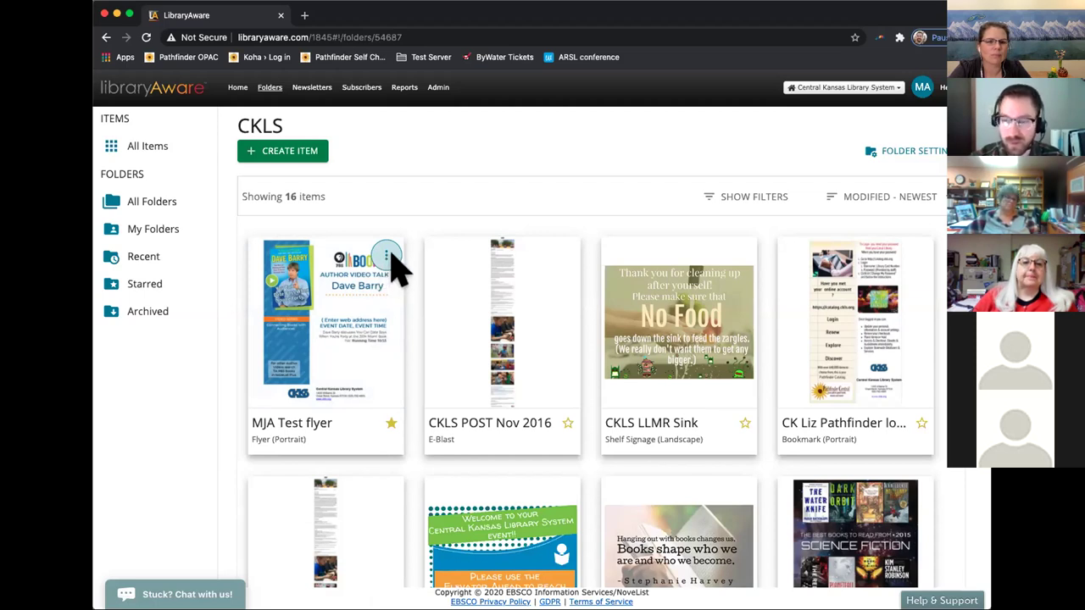
Choose Copy Item from the MJA Test flyer card's actions menu.
click(387, 256)
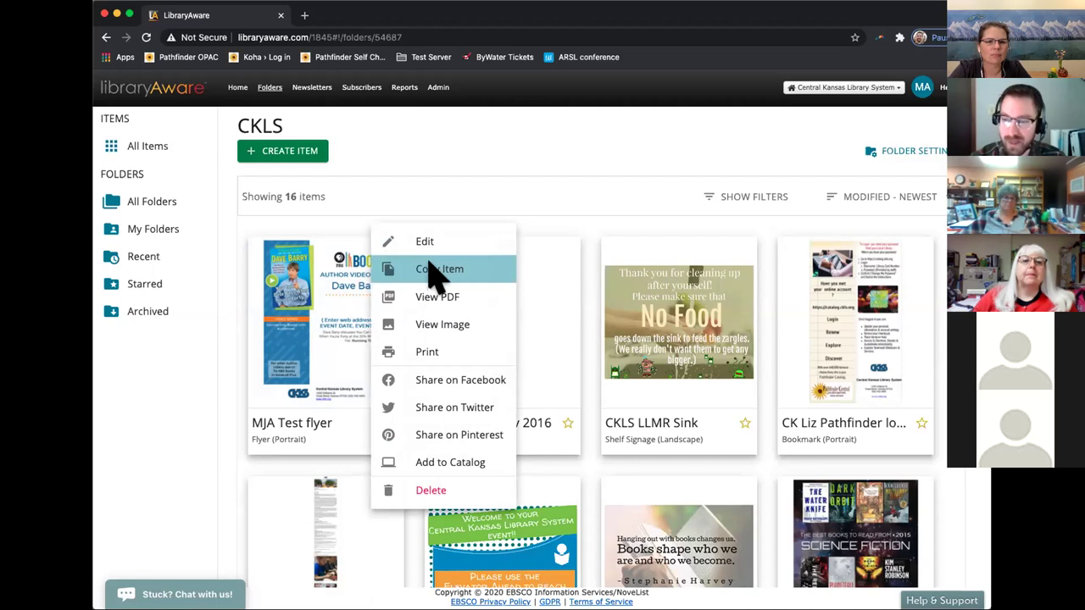
click(479, 271)
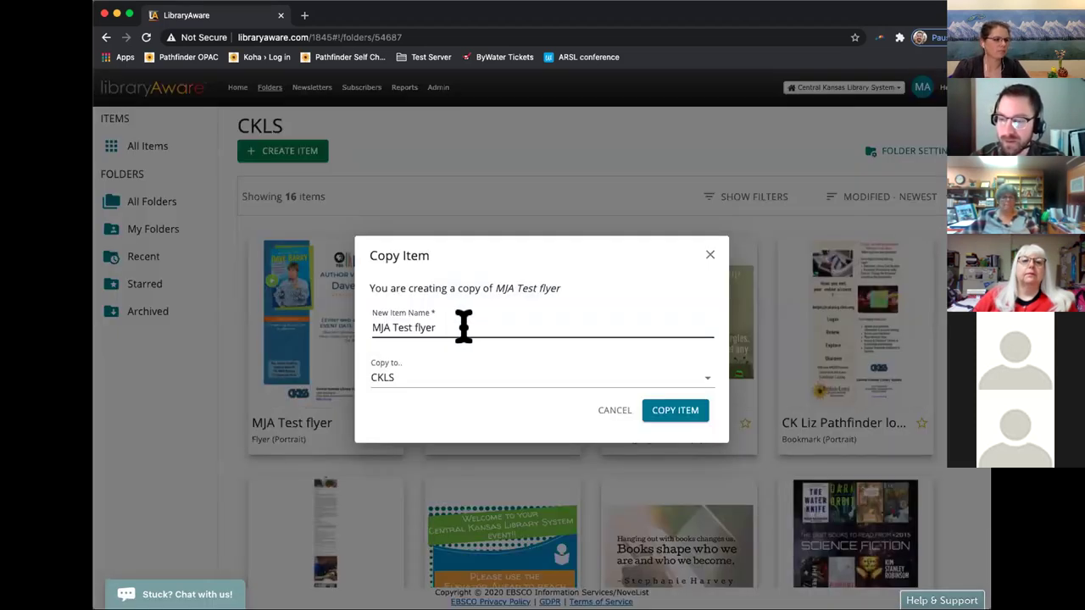
Copy the flyer as 'MJA Test flyer 2' into the CKLS Tech Manager folder.
triple_click(464, 327)
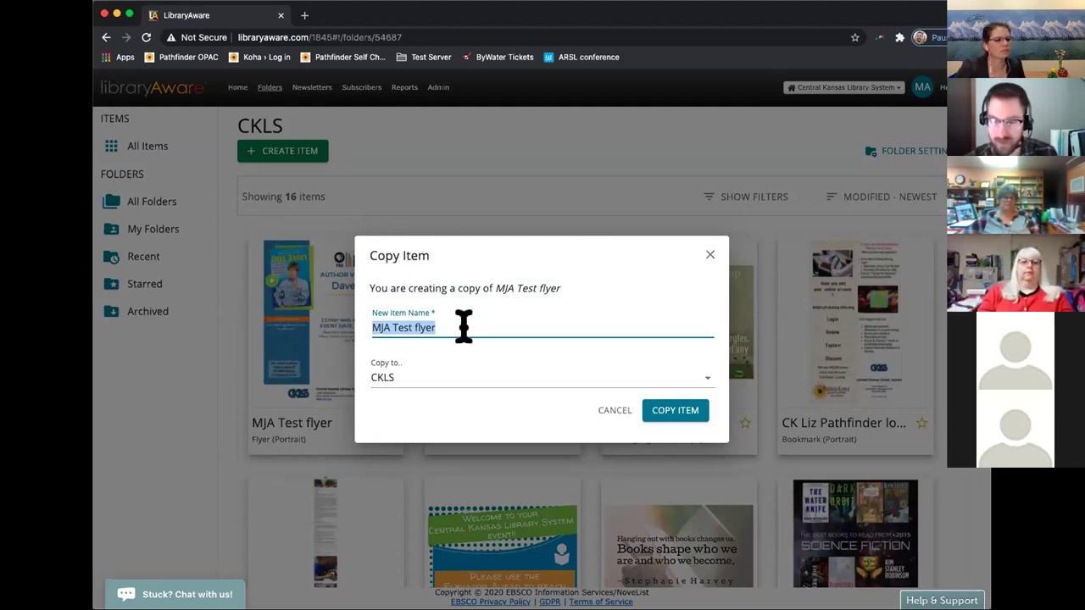
text(MJA Test fl)
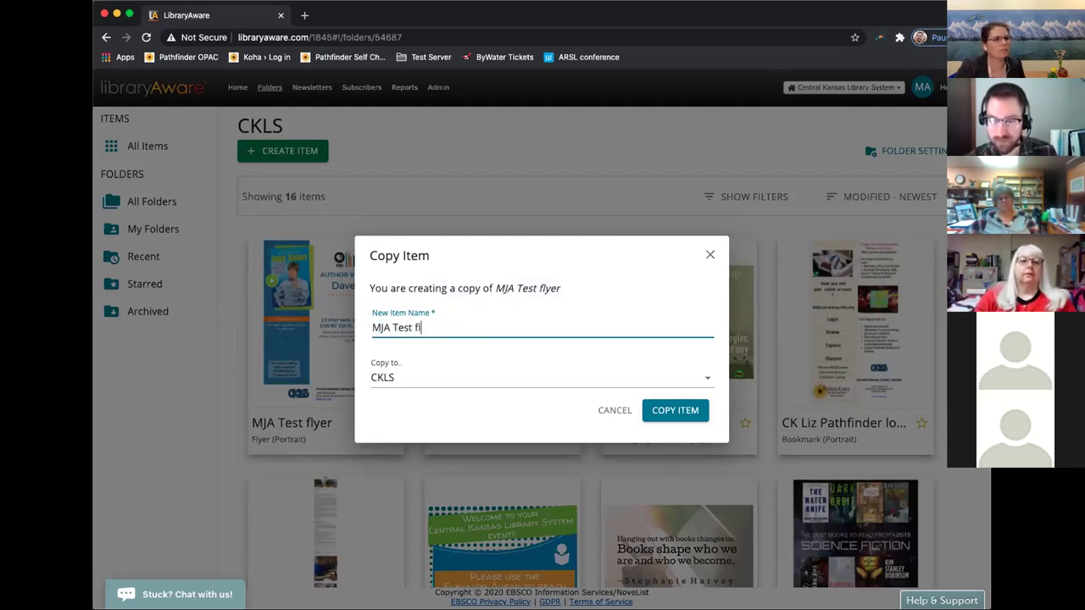
text(yer 2)
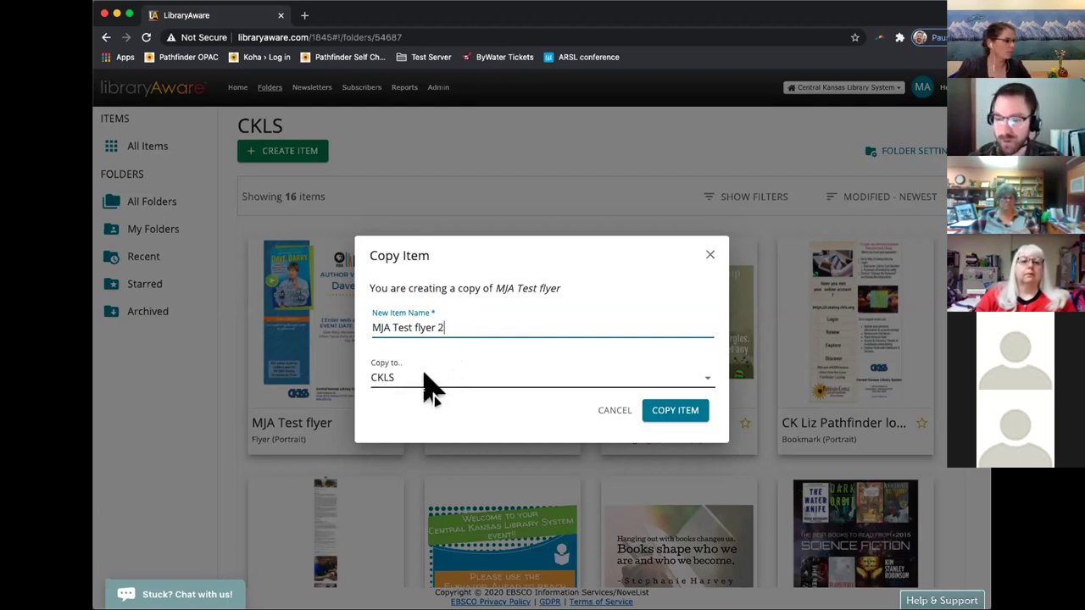
click(436, 387)
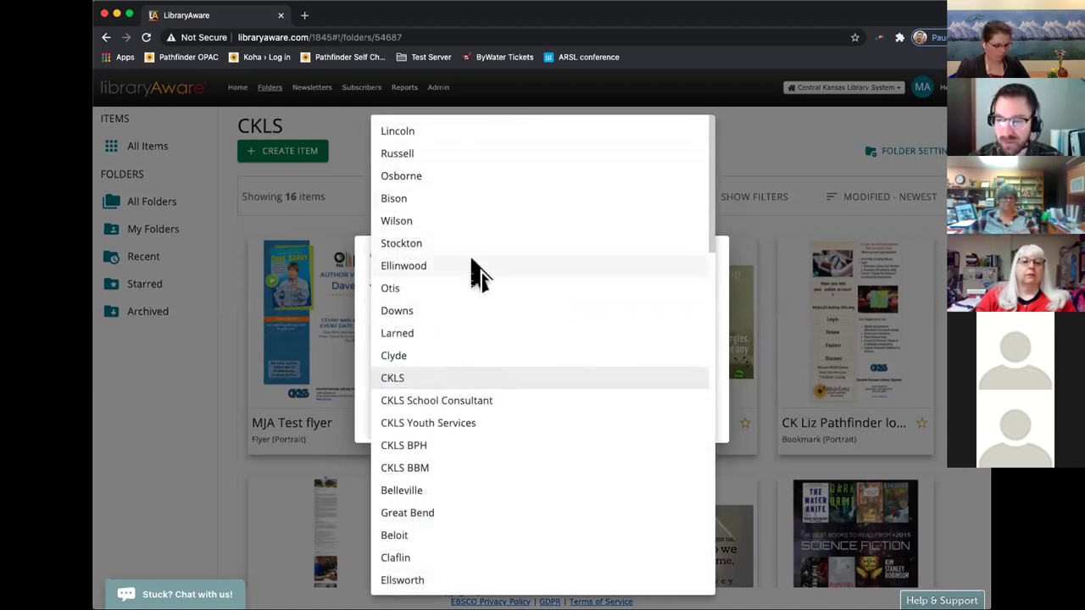
scroll(470, 288, down, 5)
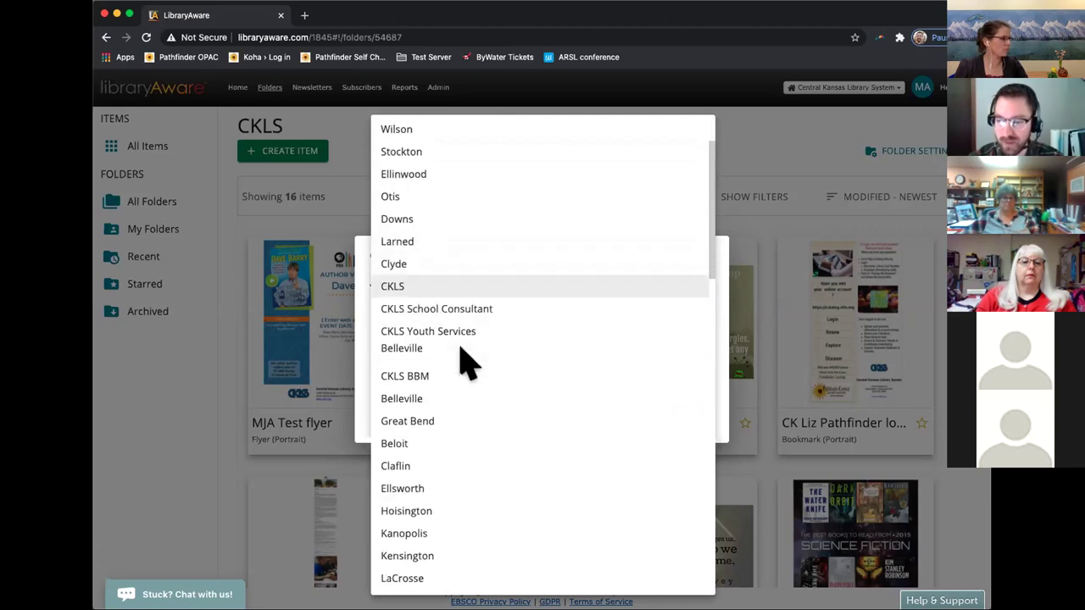
scroll(462, 366, down, 10)
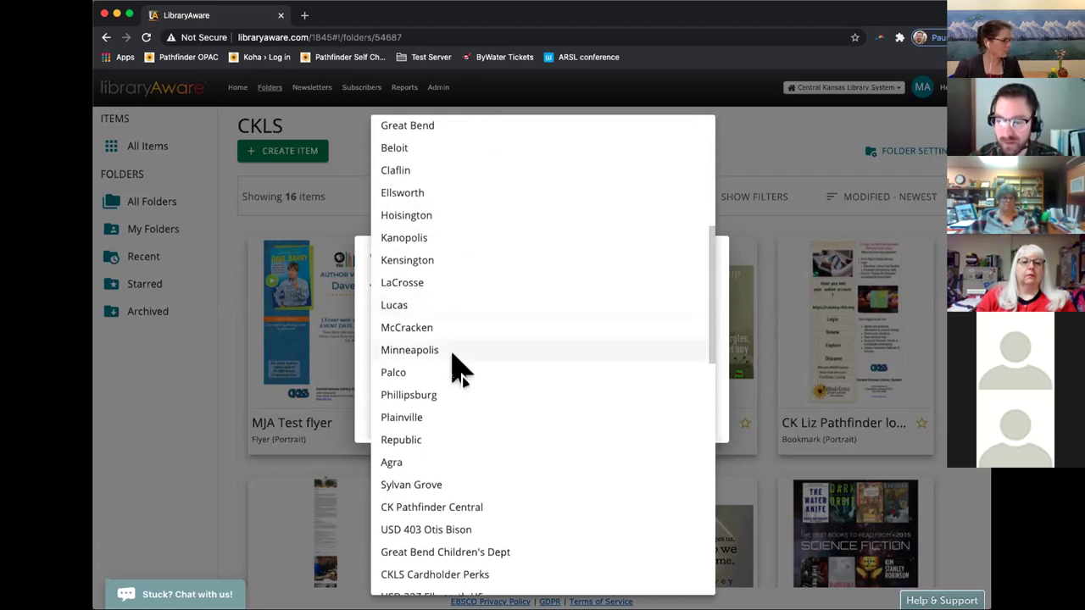
scroll(462, 406, down, 5)
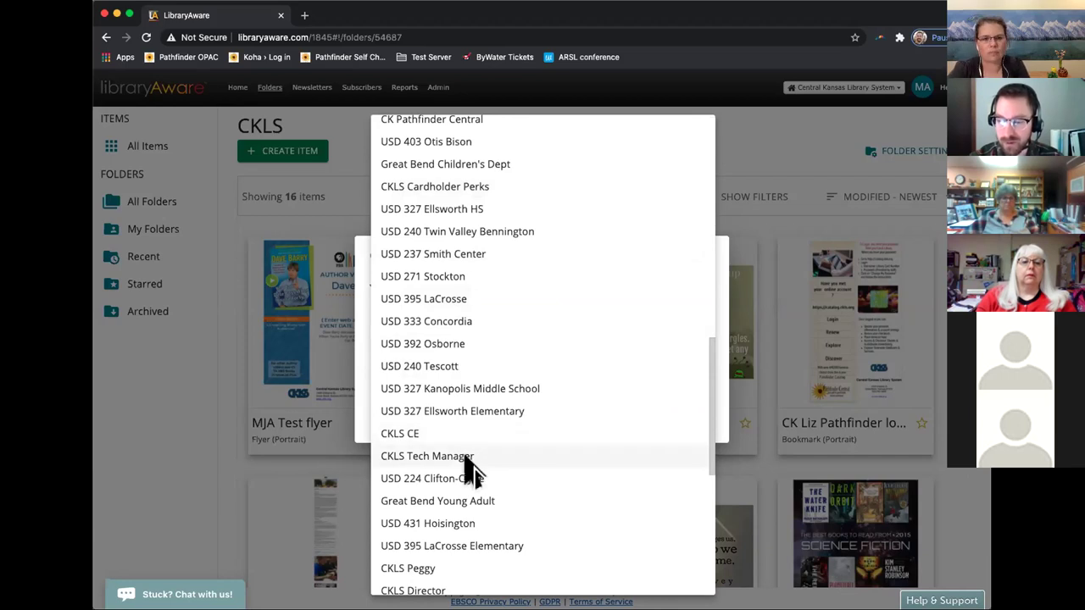
click(467, 458)
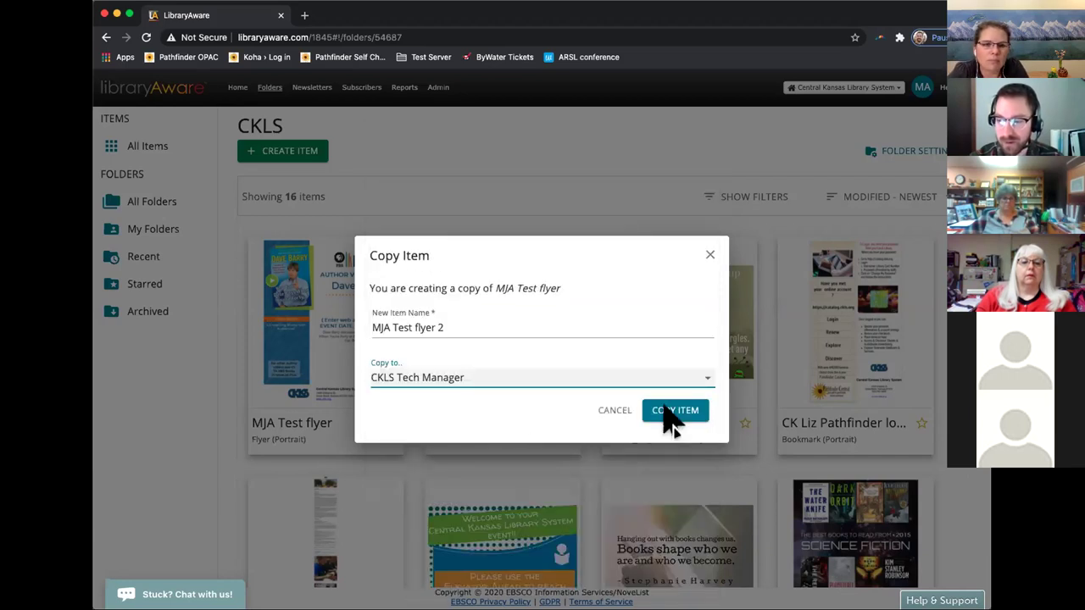
click(673, 422)
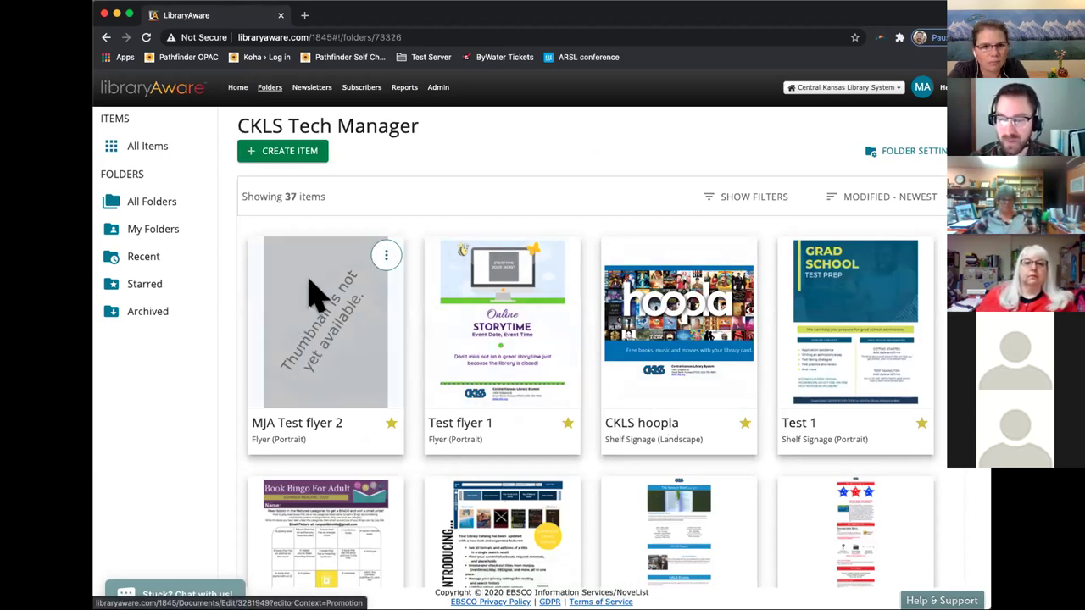
Open the MJA Test flyer 2 thumbnail in the editor and scroll down the flyer.
click(340, 323)
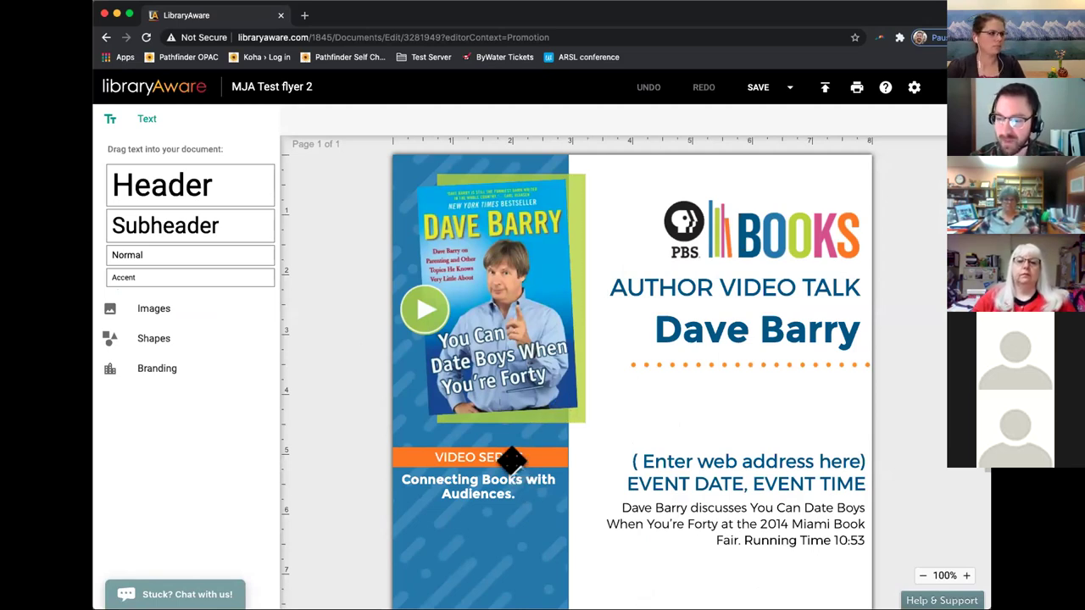
scroll(509, 465, down, 2)
scroll(508, 465, down, 5)
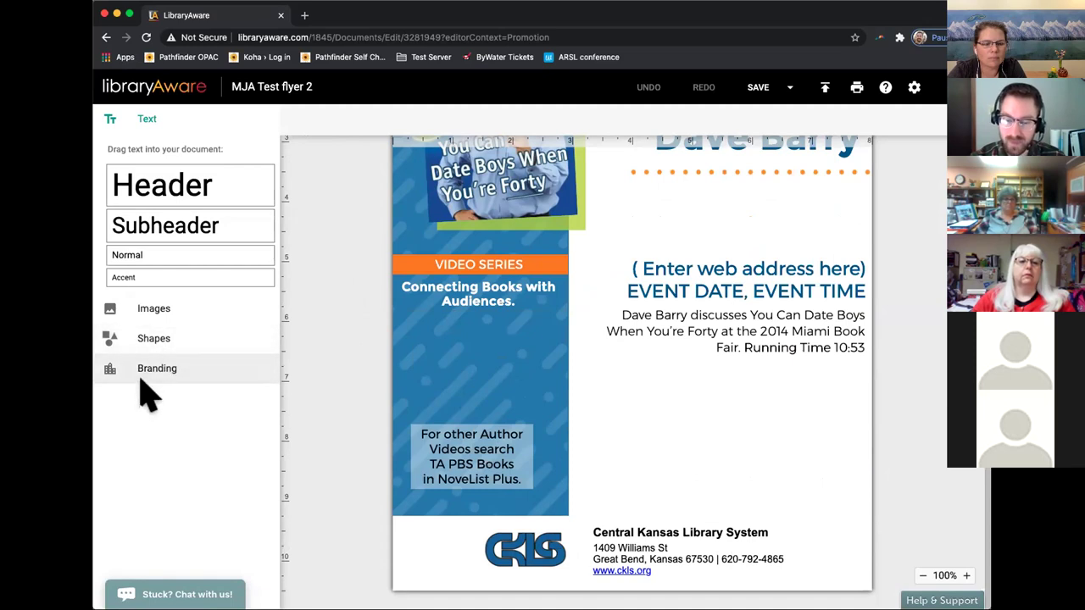
Drag the Jamestown City Library branding from the Branding list onto the flyer's footer.
click(185, 369)
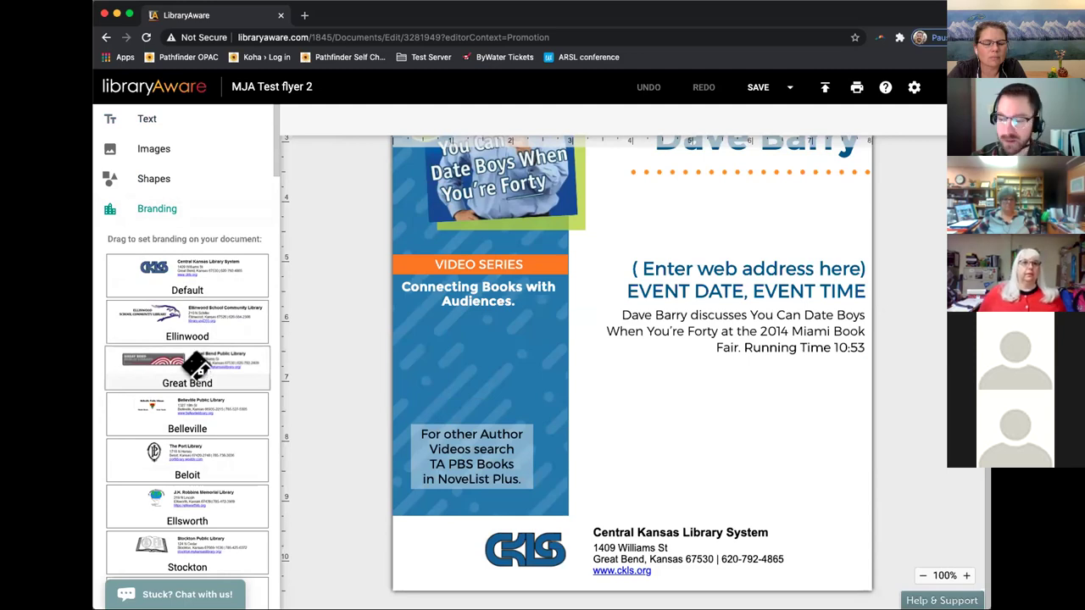
scroll(203, 397, down, 3)
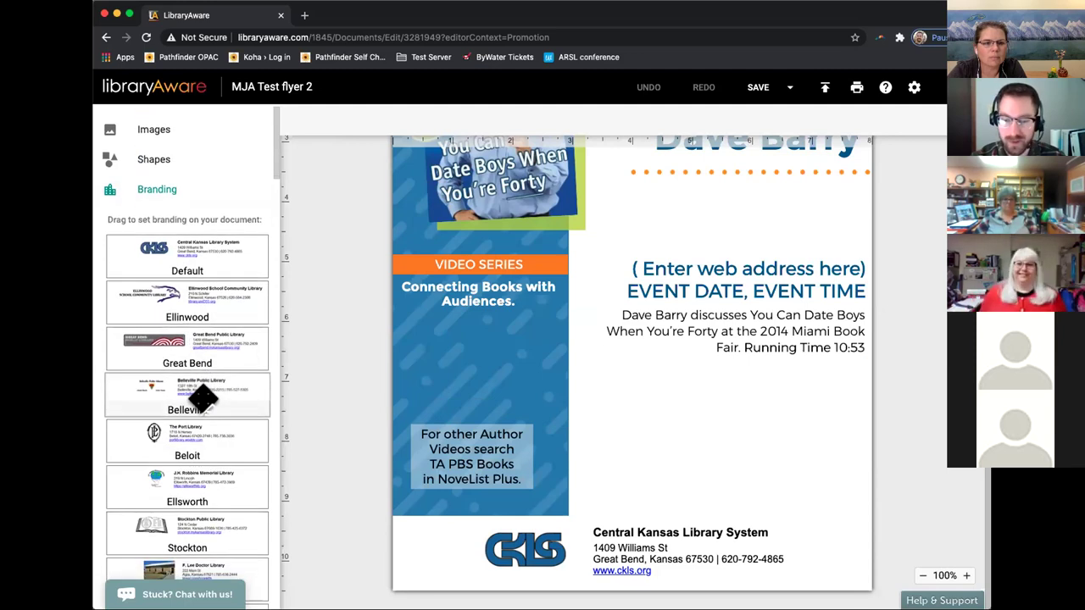
scroll(201, 398, down, 12)
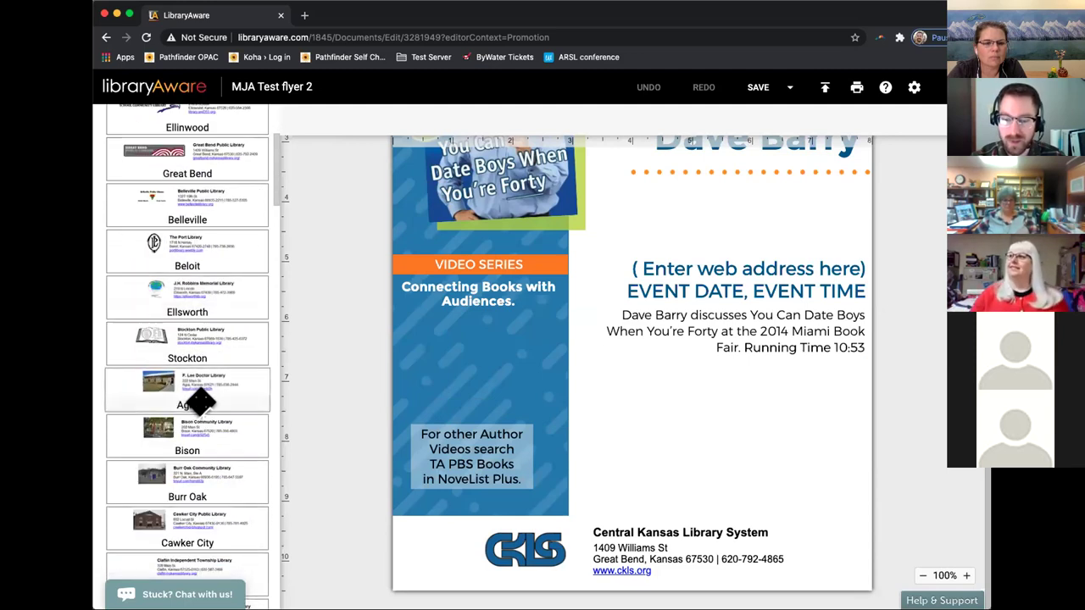
scroll(212, 411, down, 4)
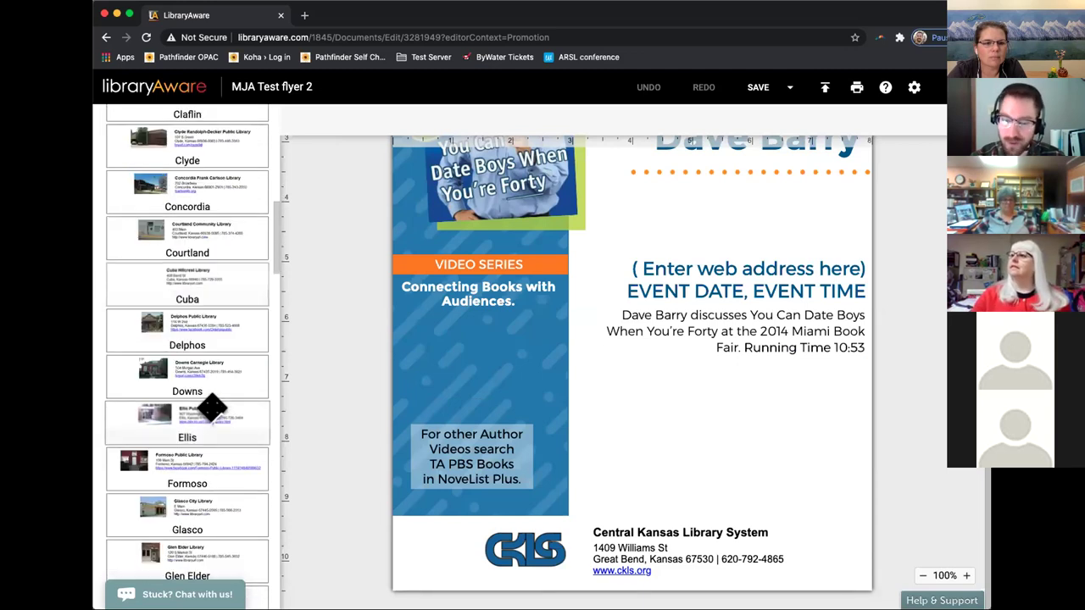
scroll(209, 405, down, 6)
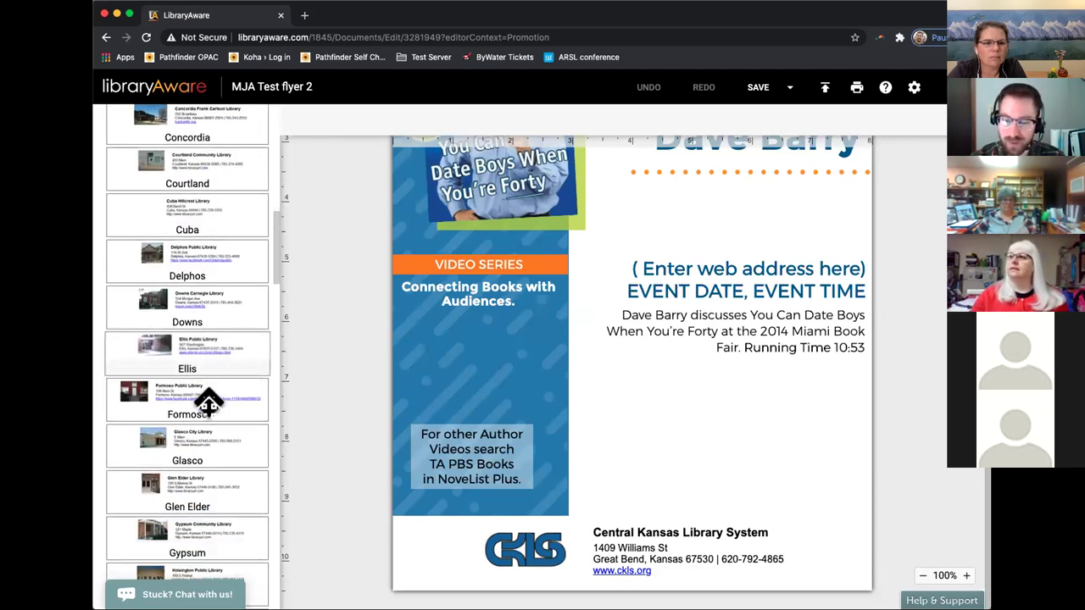
scroll(209, 403, down, 4)
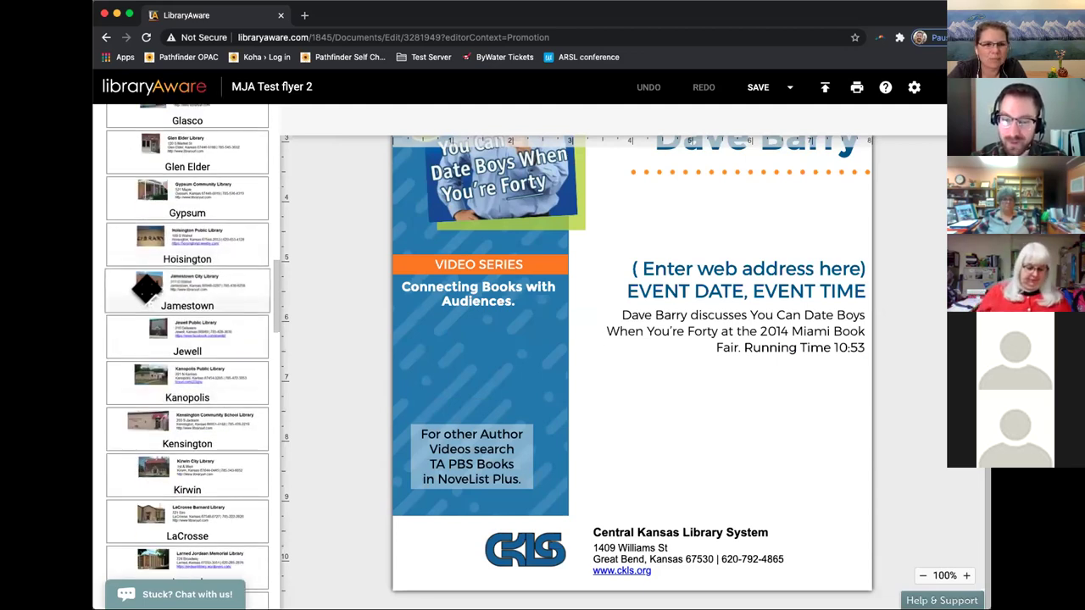
drag(166, 284, 416, 533)
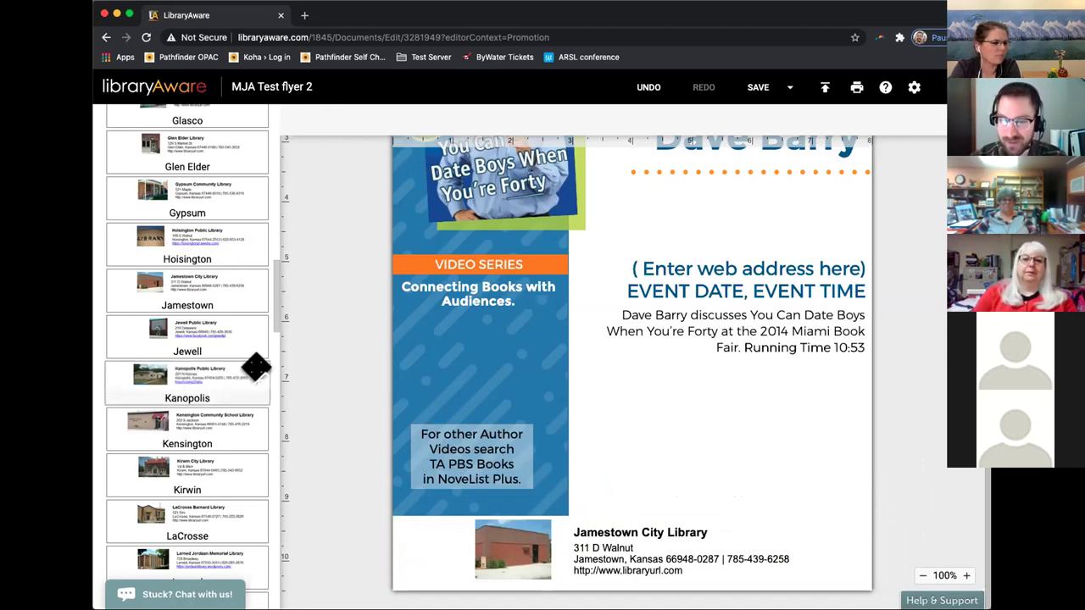
scroll(250, 365, up, 9)
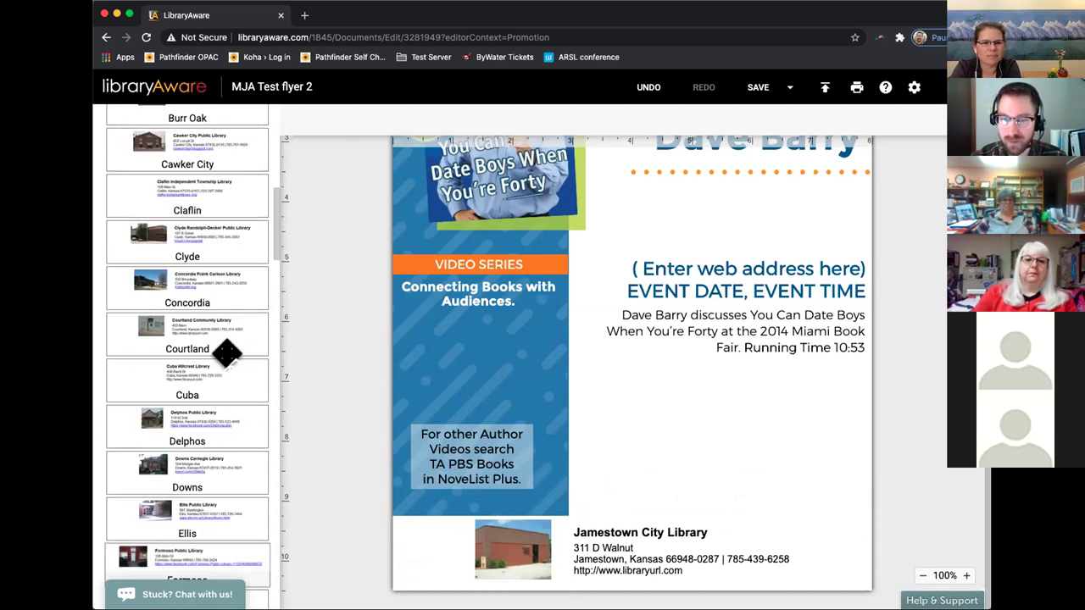
scroll(229, 349, up, 5)
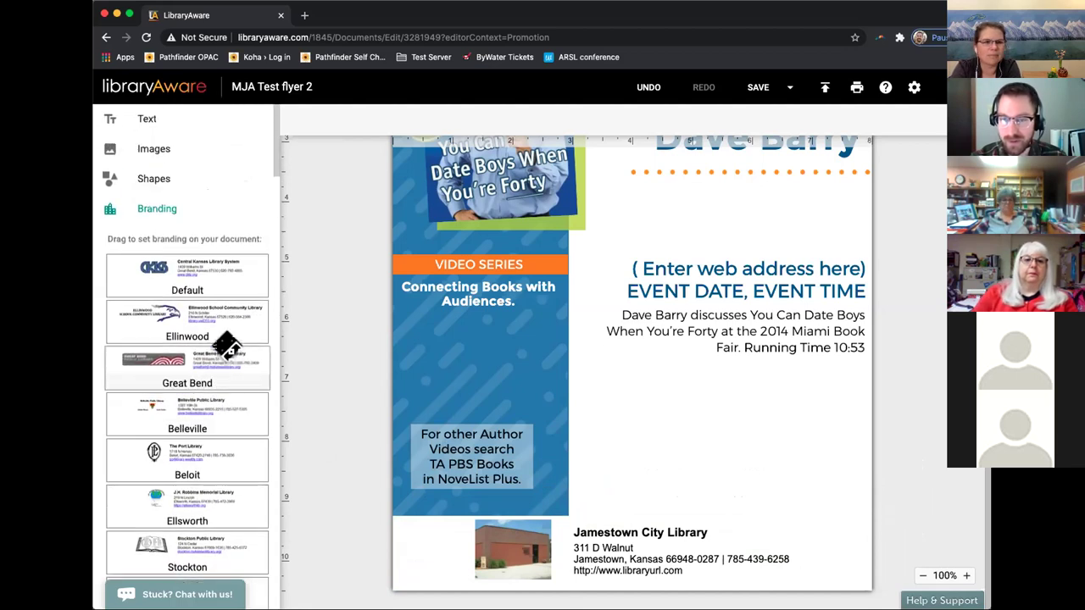
scroll(310, 332, up, 5)
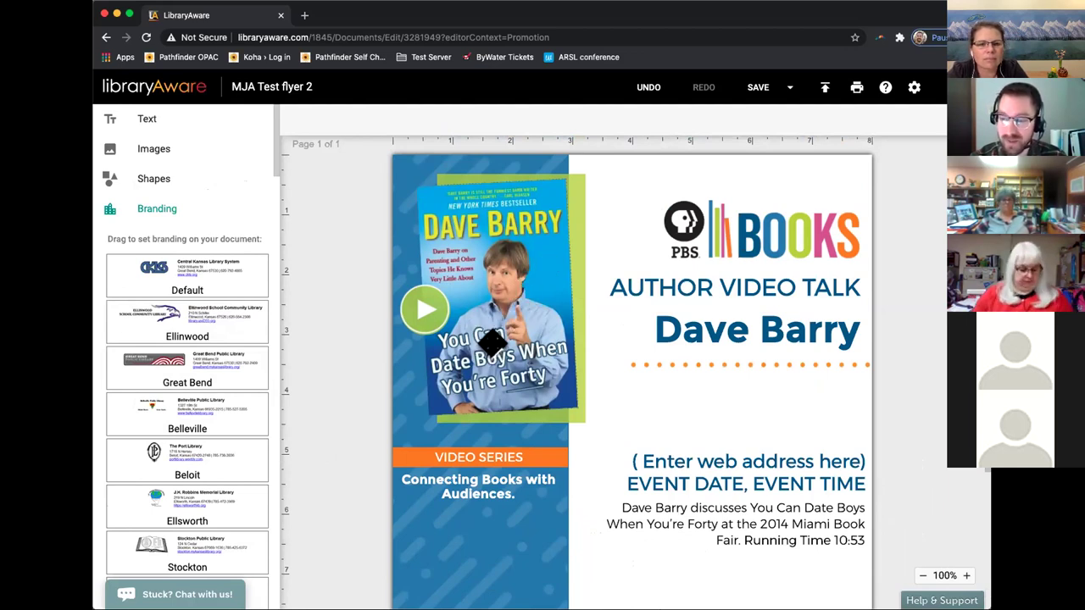
Add a Header text block from the Text blocks onto the flyer.
click(201, 122)
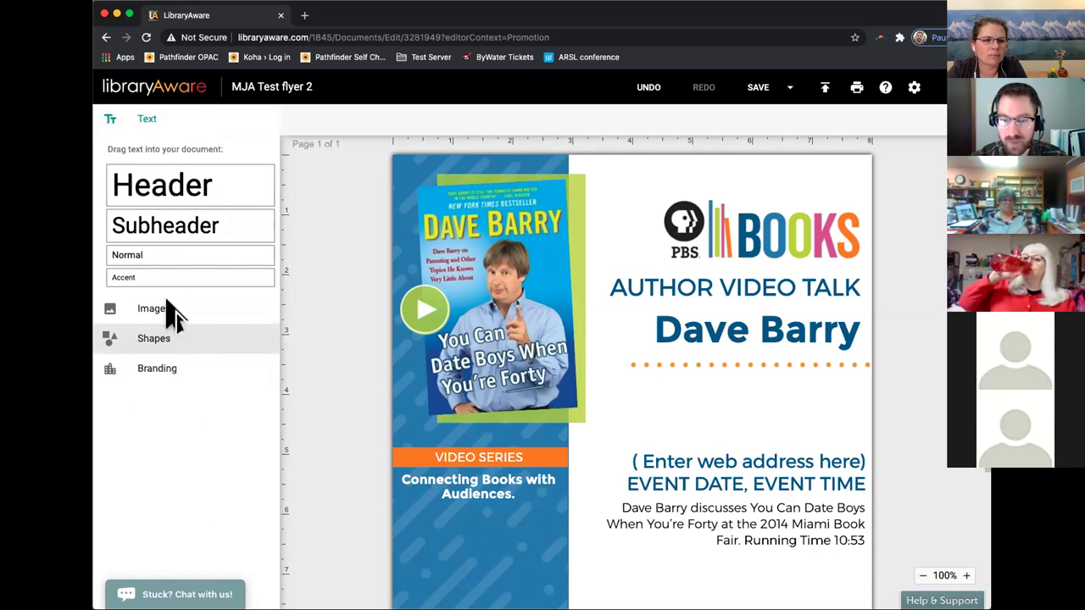
drag(192, 195, 599, 407)
click(665, 432)
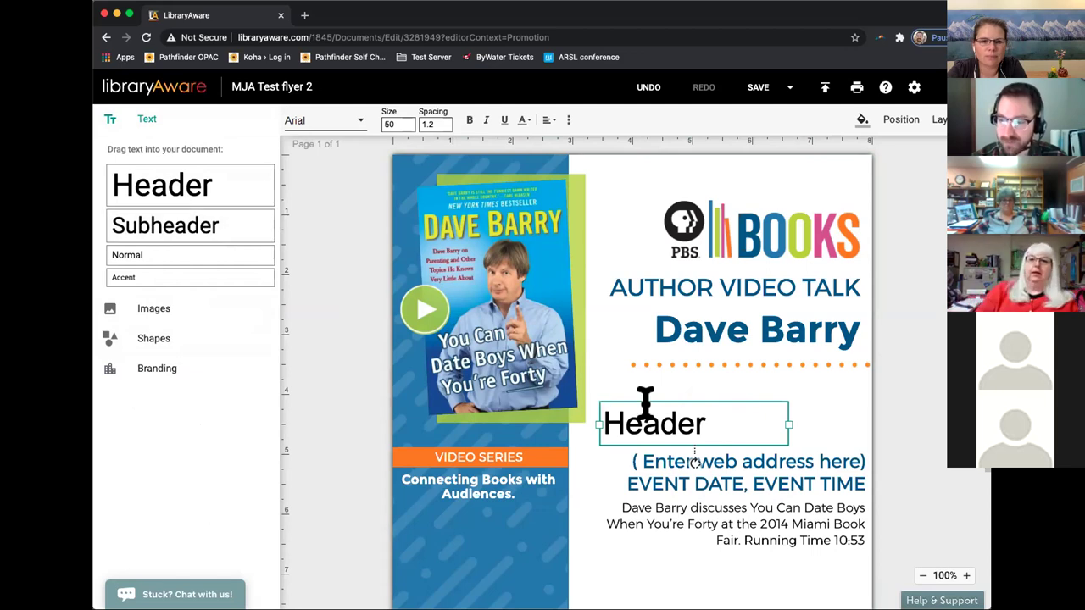
Show the Images options, delete the added Header, and select the title texts.
click(225, 314)
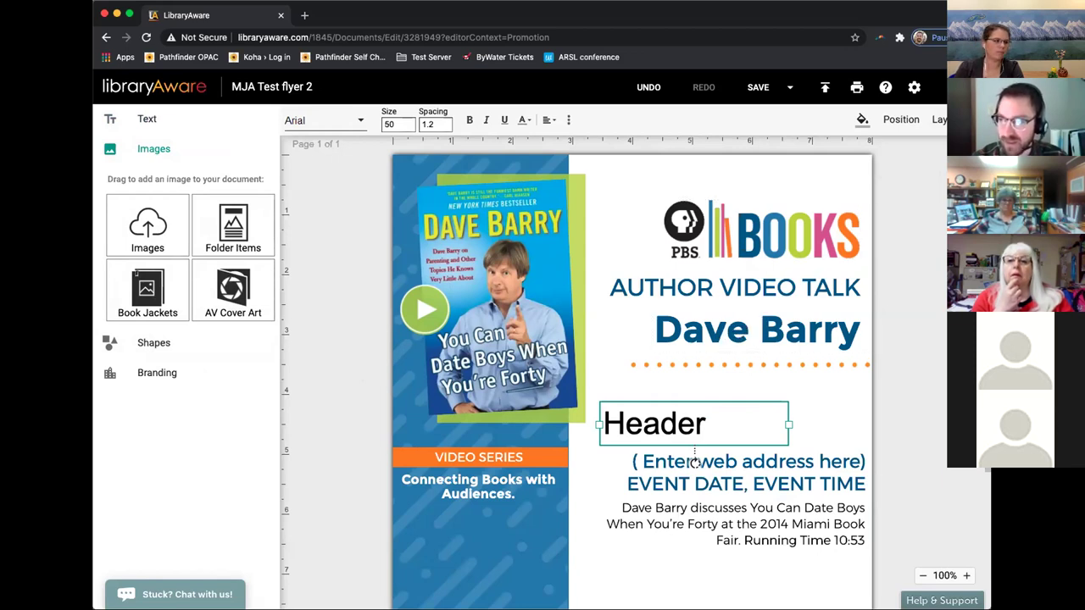
key(Delete)
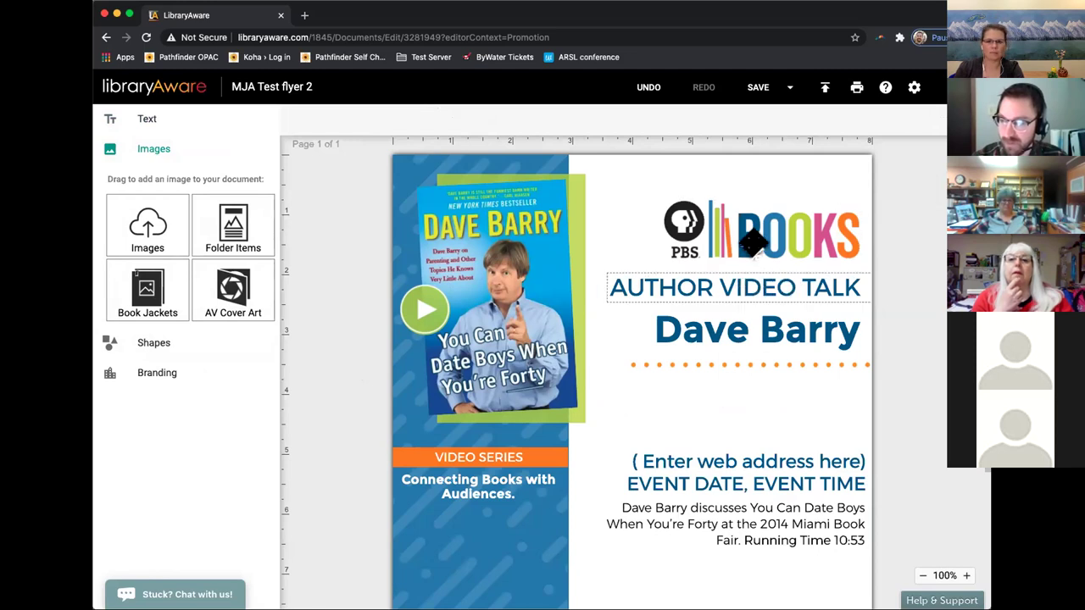
click(723, 285)
click(673, 324)
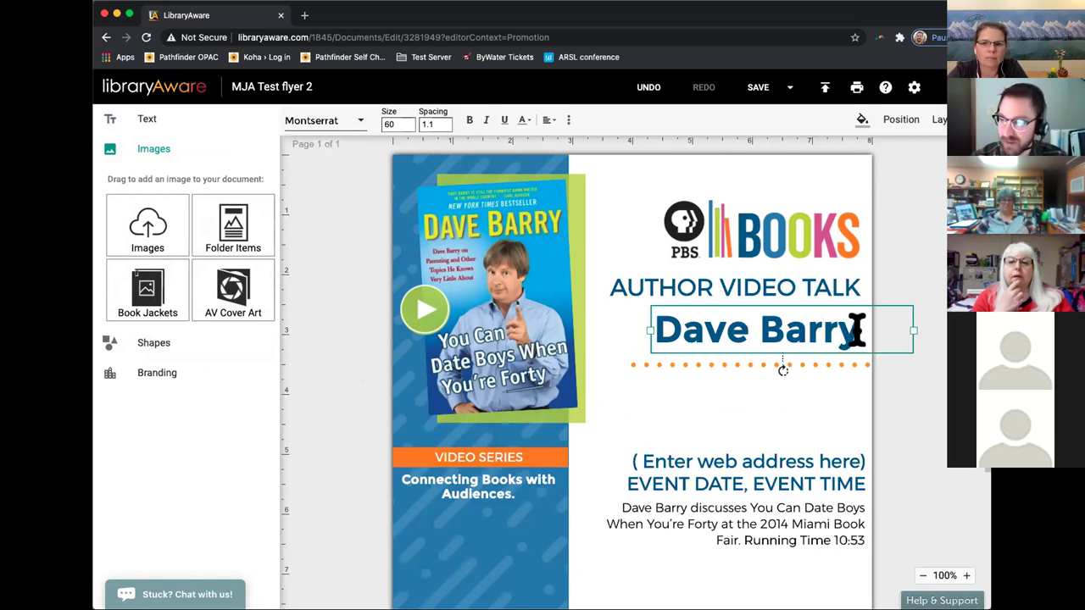
Change the flyer's name line from 'Dave Barry' to 'Bave Darry'.
double_click(733, 329)
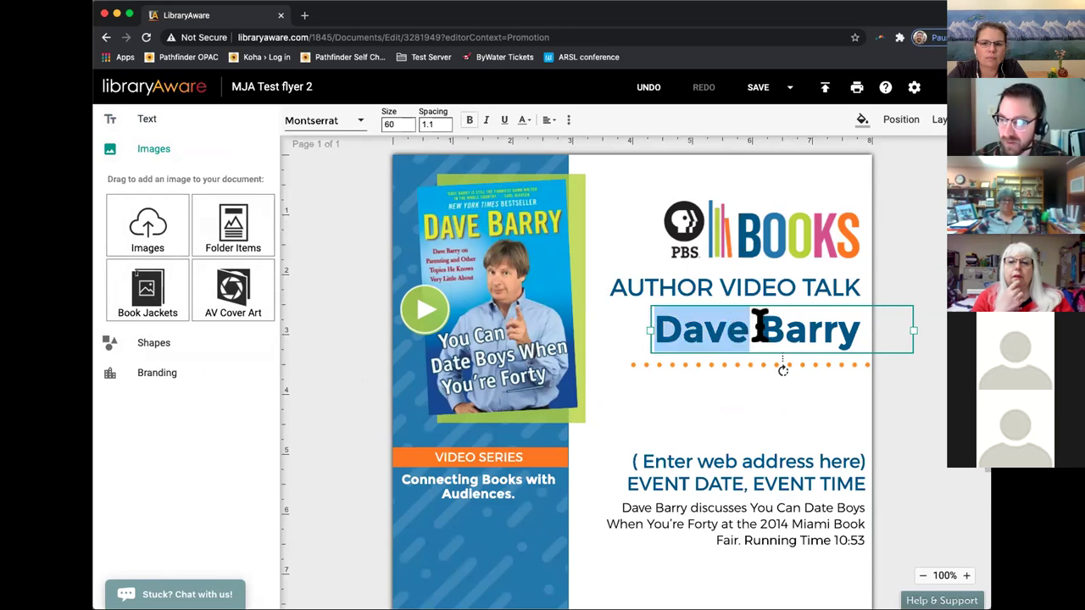
double_click(803, 331)
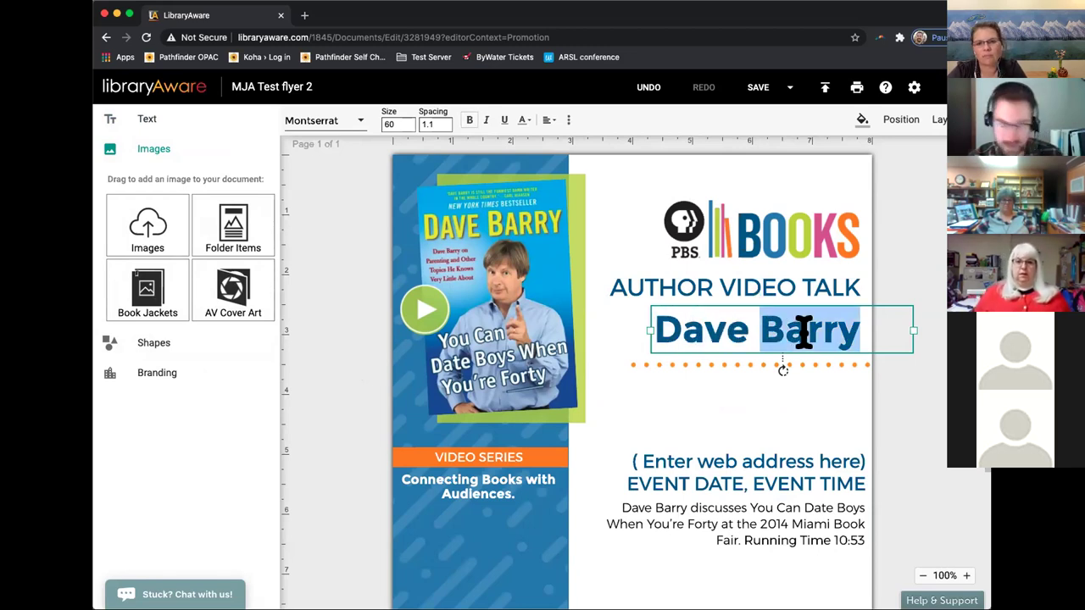
key(BackSpace)
key(BackSpace)
key(BackSpace)
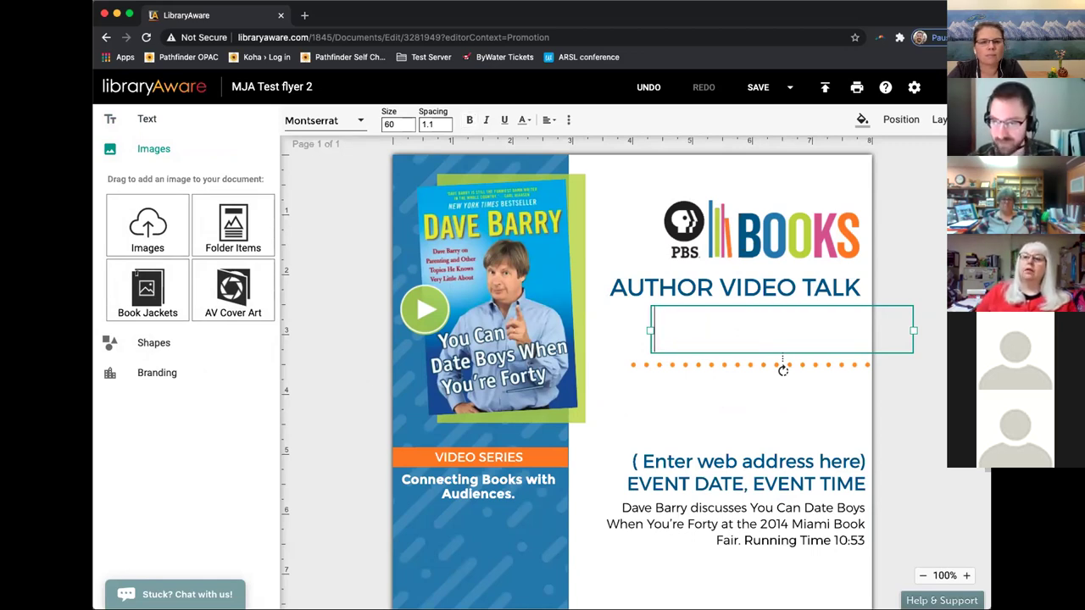
text(Bave Darry)
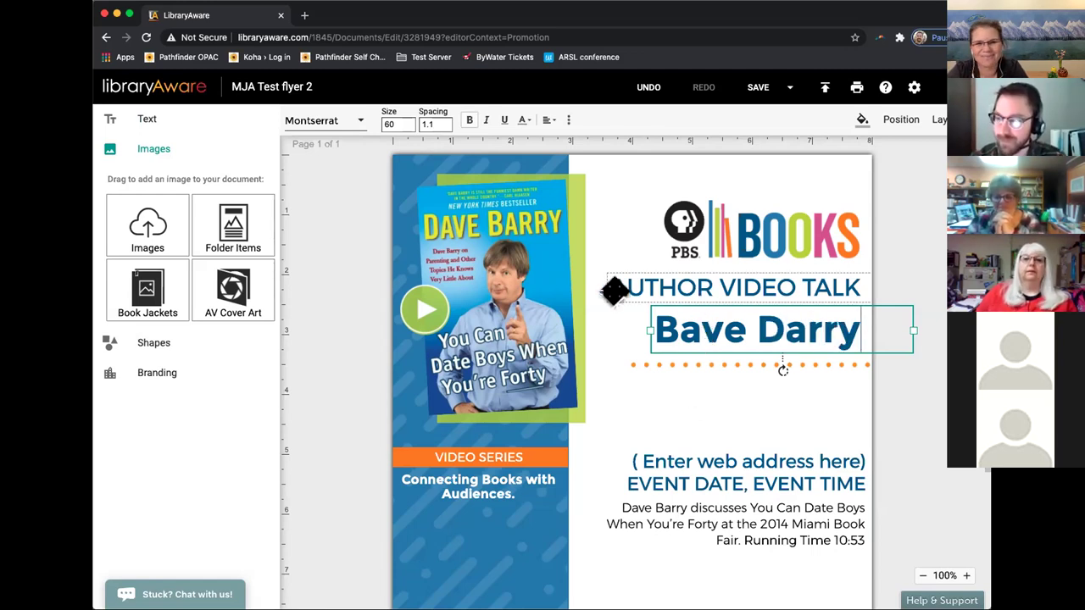
click(505, 264)
click(506, 316)
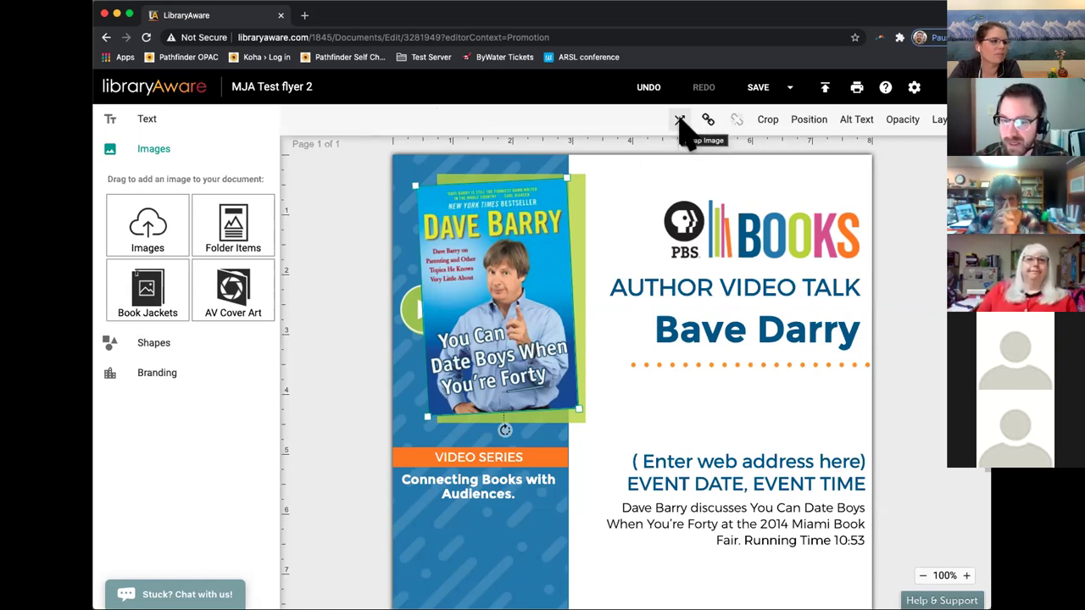
Swap the selected book cover for the War of the Worlds image.
click(681, 123)
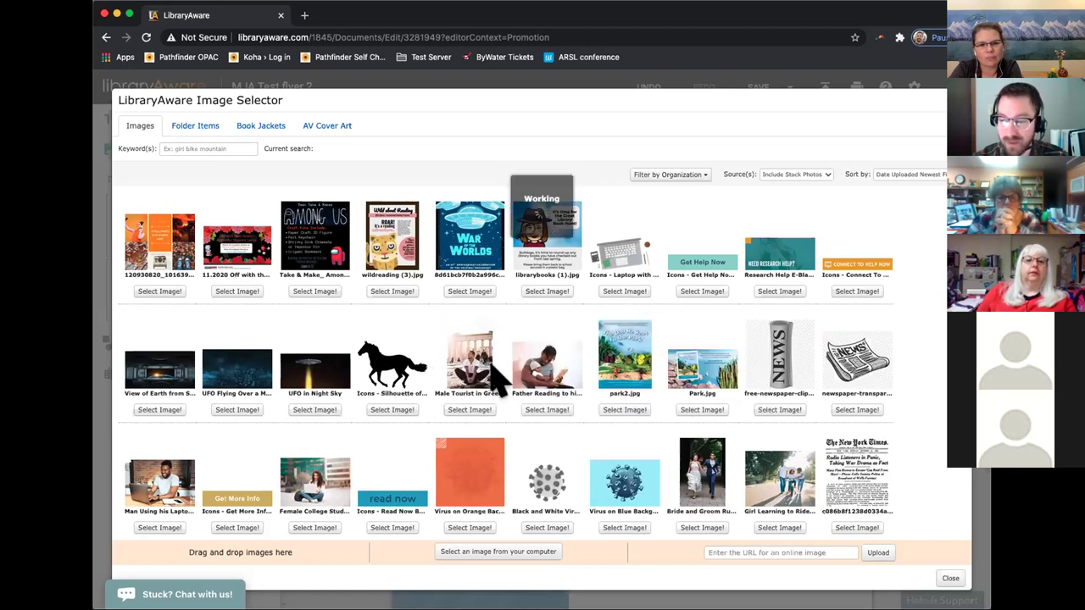
mouse_move(495, 382)
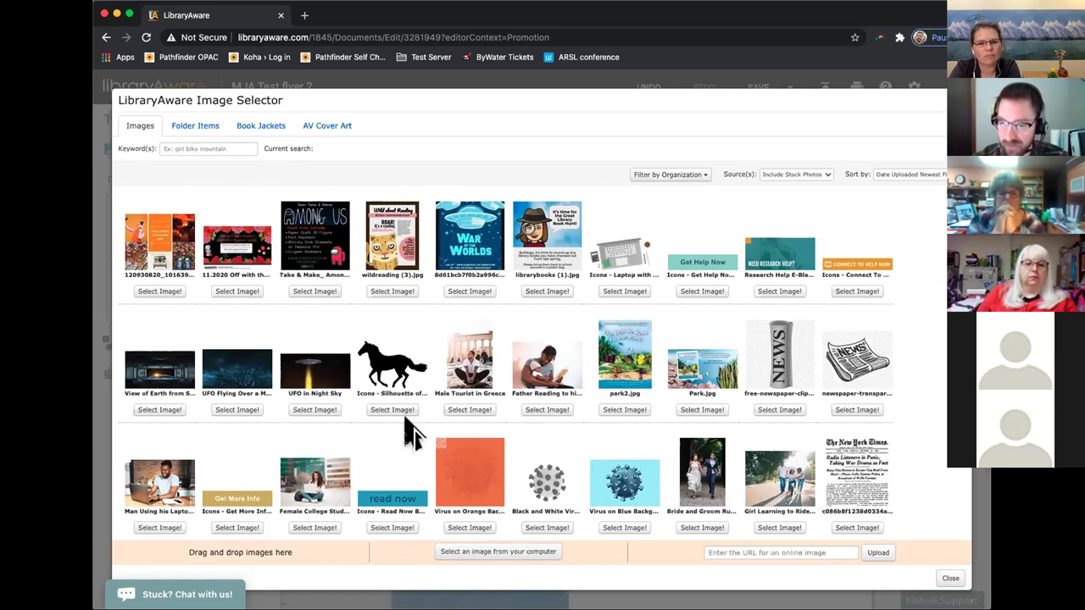
mouse_move(475, 290)
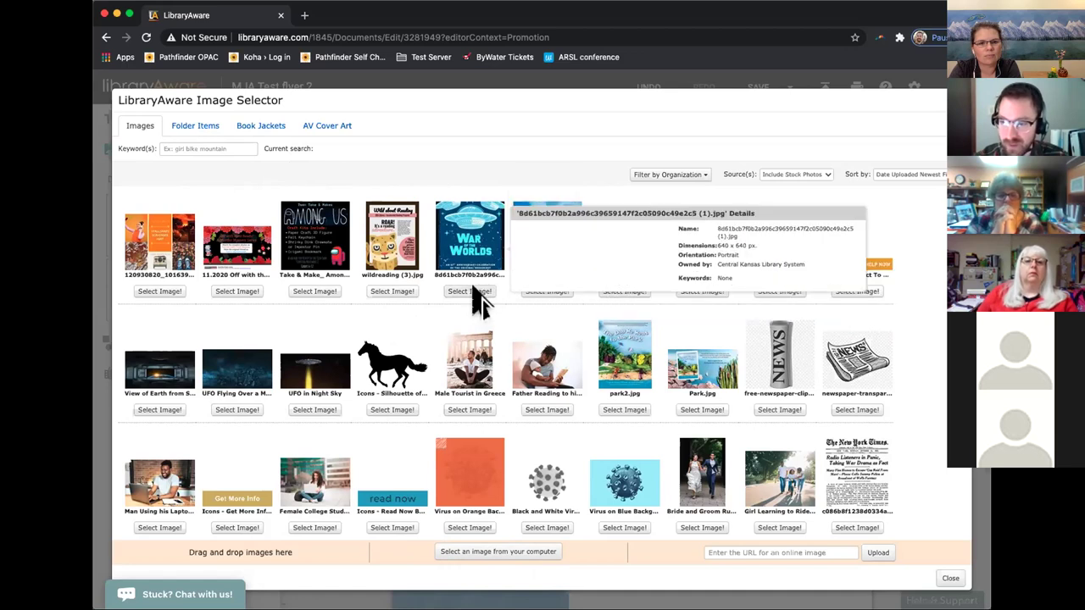
click(474, 290)
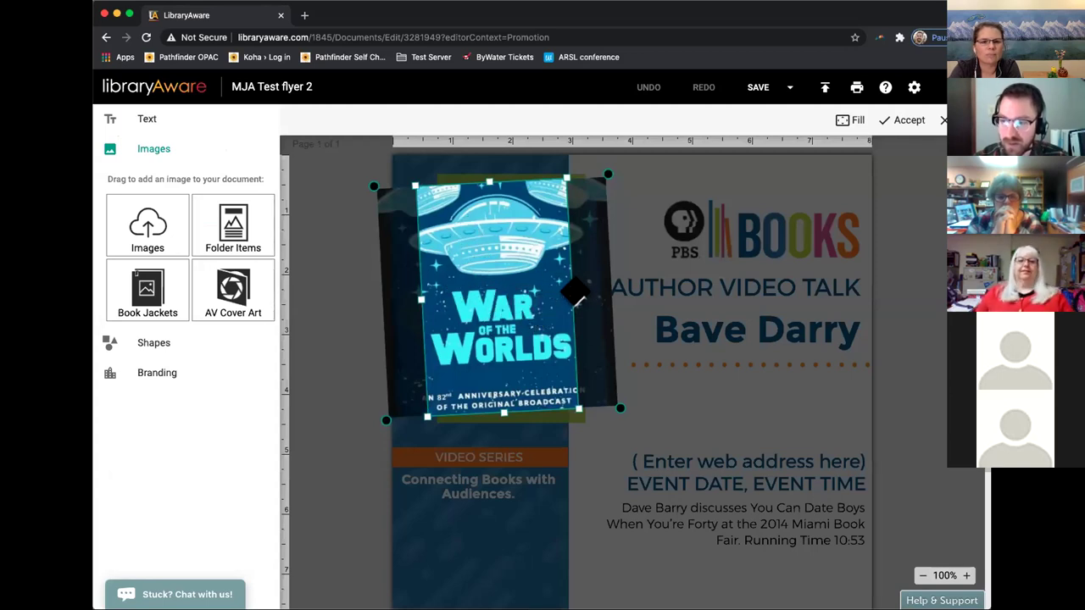
Widen the War of the Worlds crop on both sides and accept it.
drag(576, 290, 587, 290)
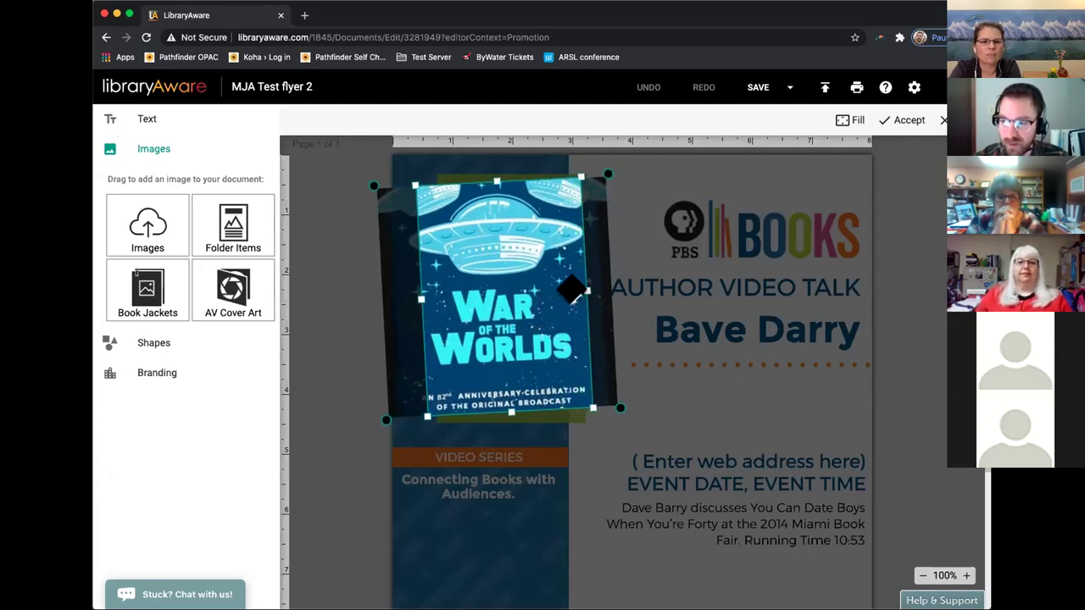
drag(411, 298, 395, 301)
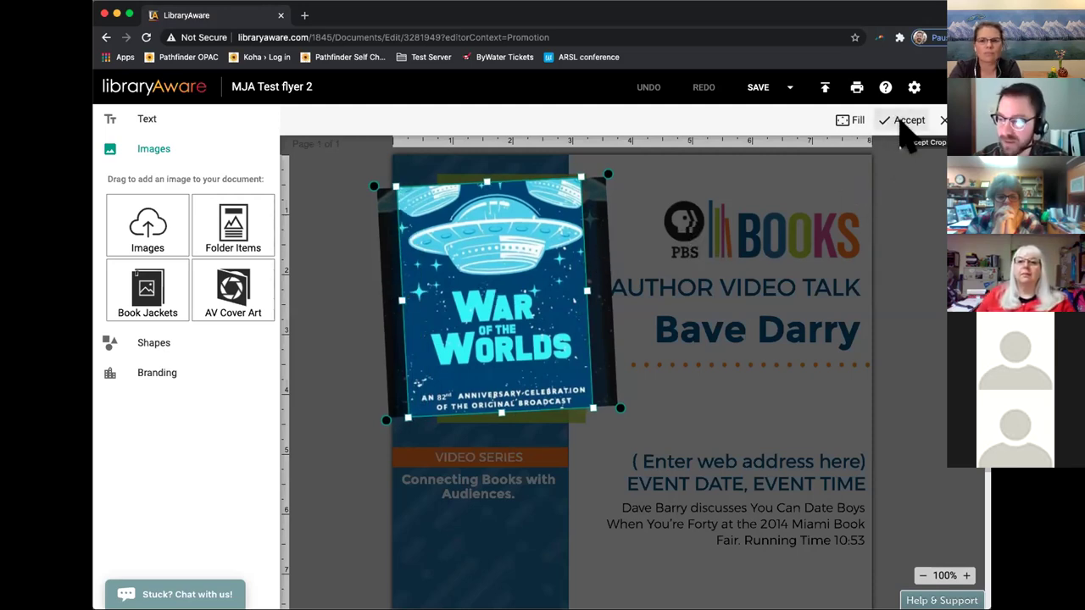
click(907, 121)
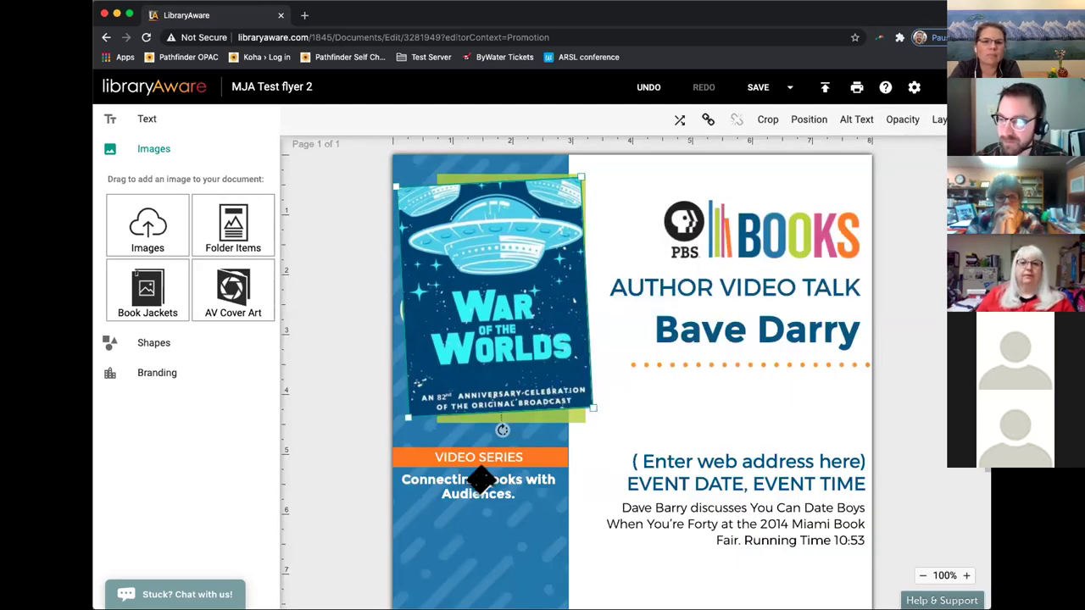
scroll(550, 502, down, 1)
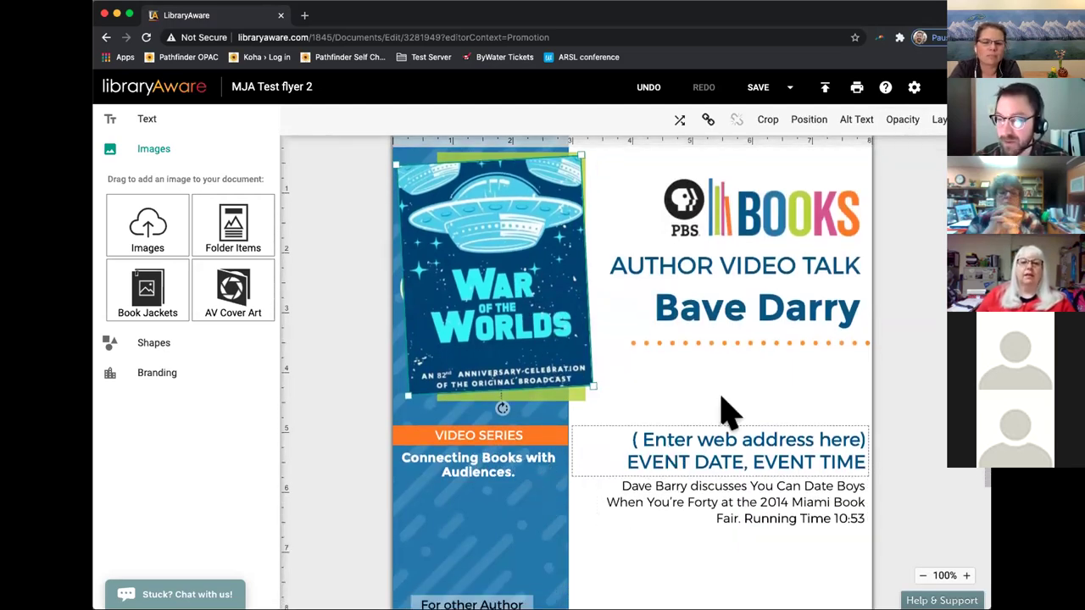
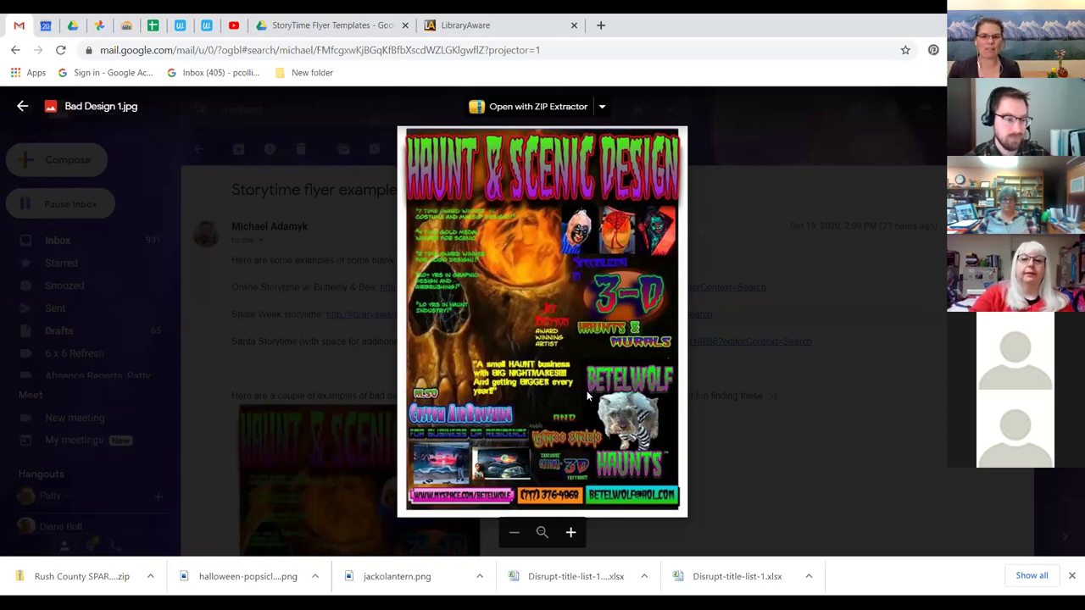
Zoom the browser page in to read the Haunt & Scenic Design flyer, then close its preview.
key(ctrl+plus)
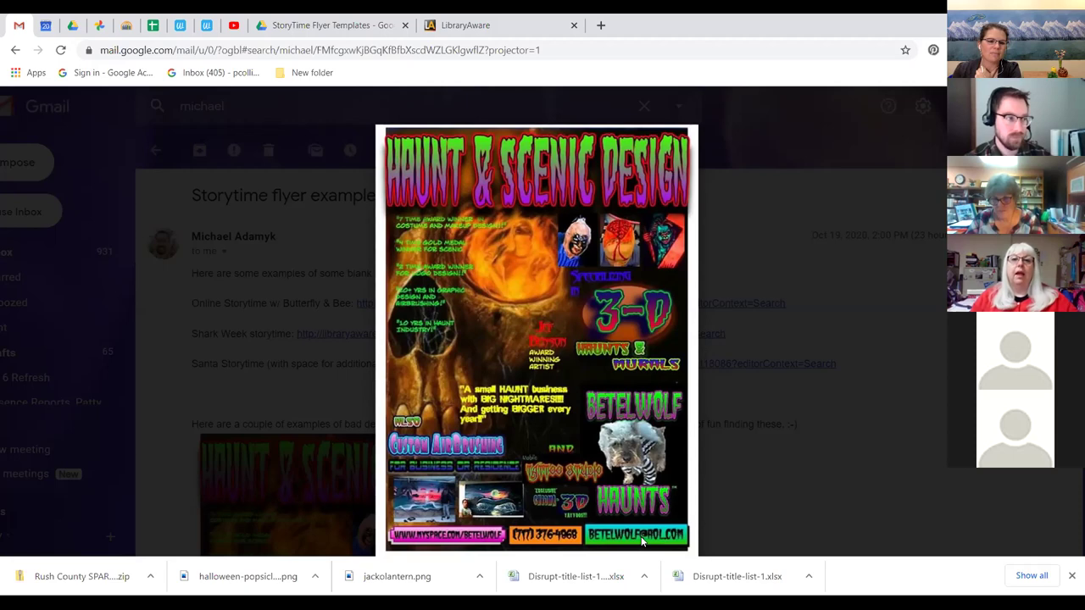
key(Escape)
scroll(593, 382, down, 3)
Inspect the Pennington Hamfest flyer in an enlarged, zoomed-in preview, then close the preview.
scroll(602, 366, down, 2)
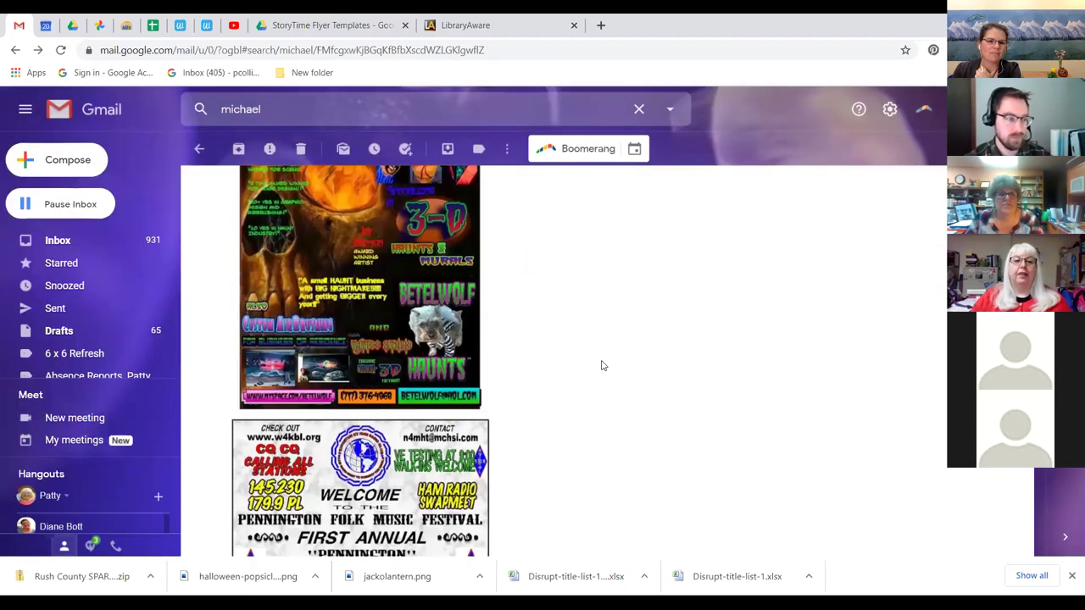
scroll(603, 366, down, 3)
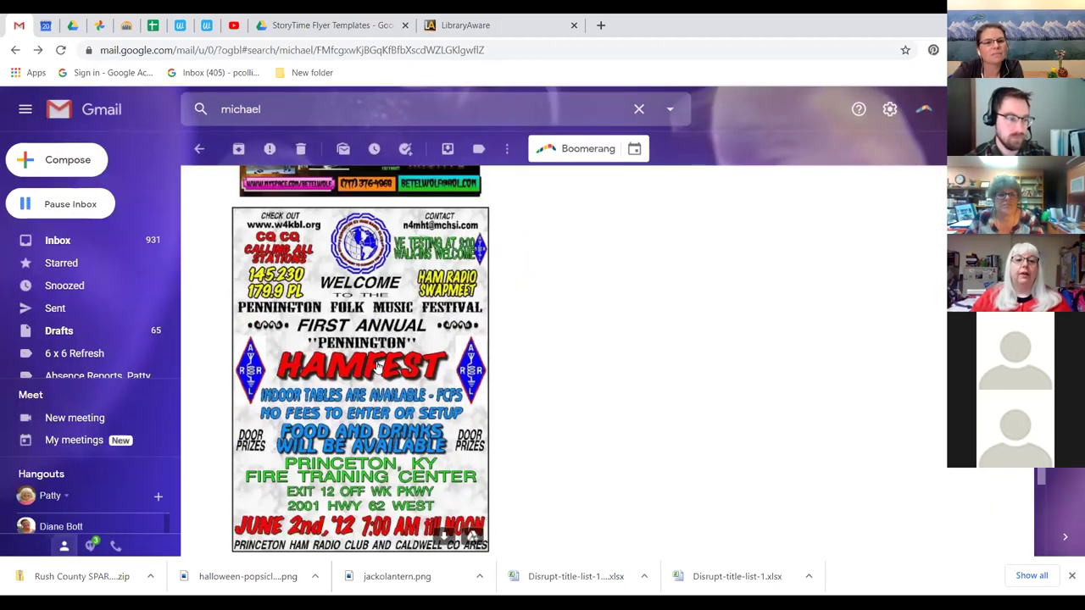
click(379, 365)
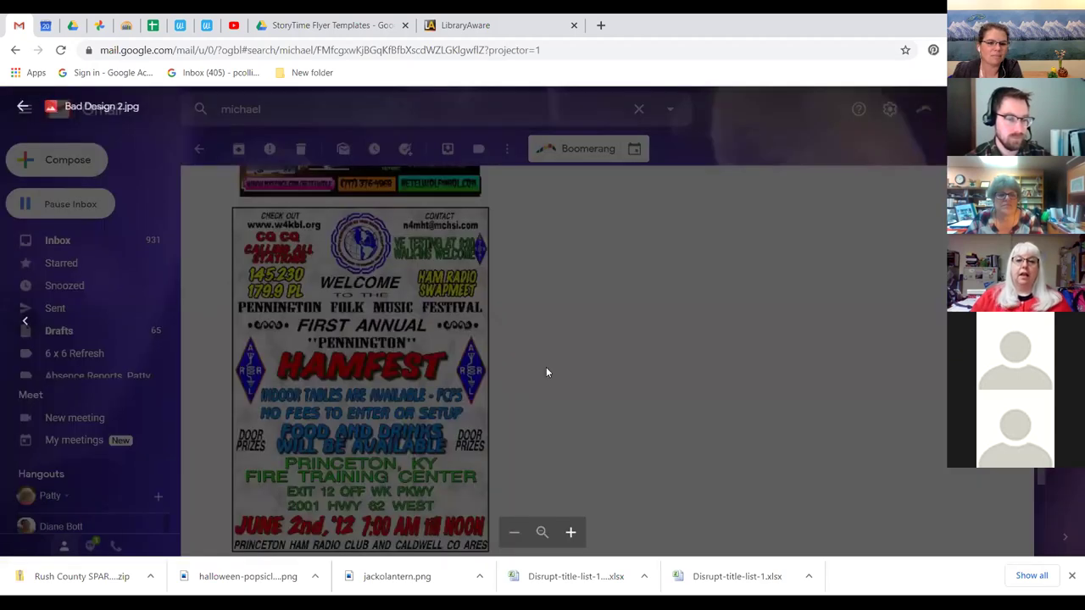
click(547, 372)
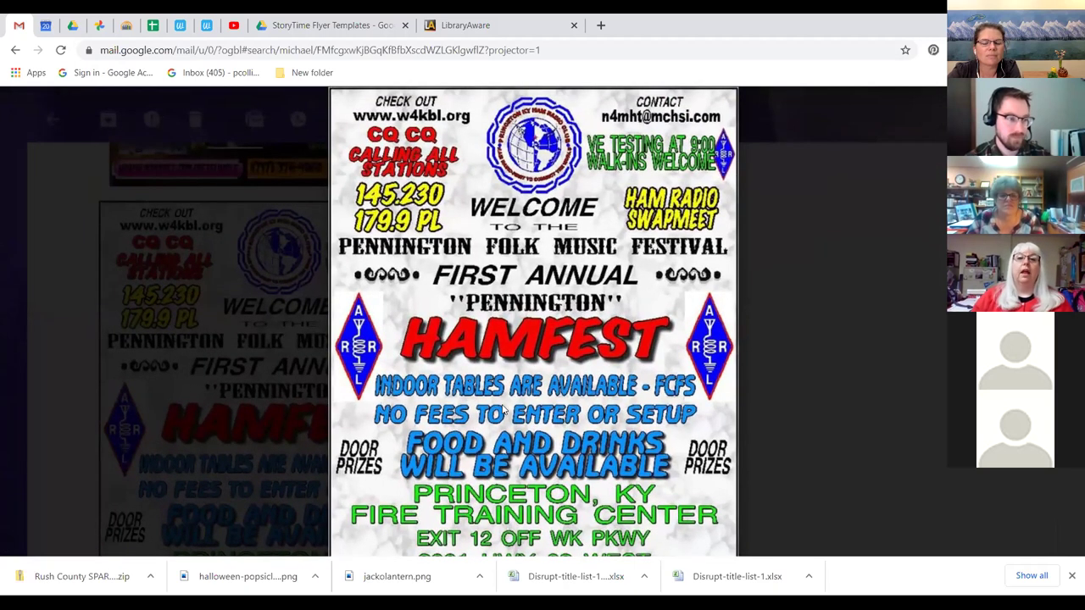
scroll(557, 390, up, 3)
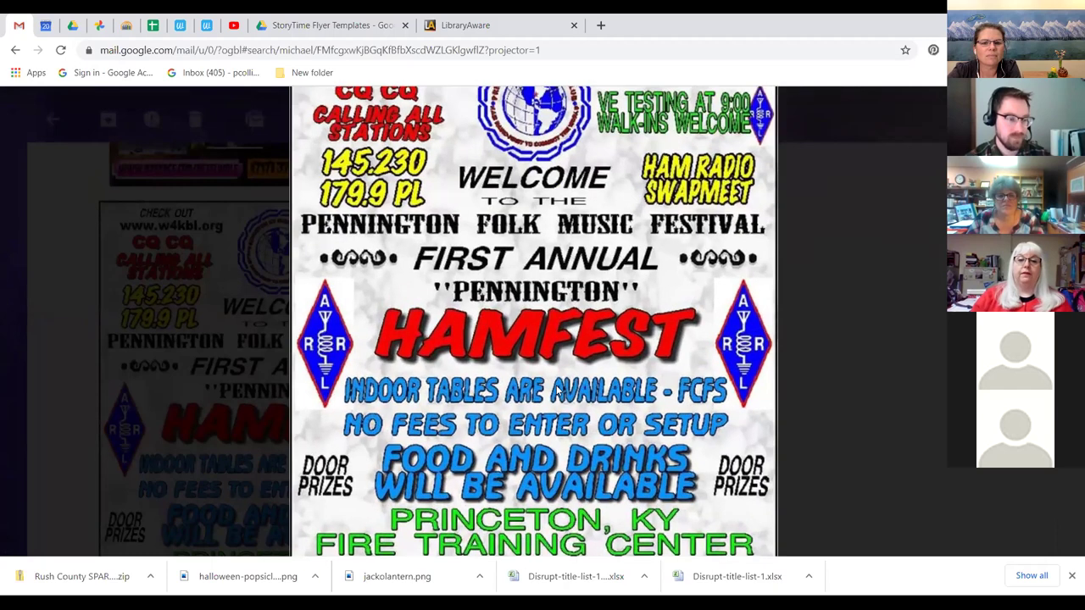
scroll(557, 390, down, 1)
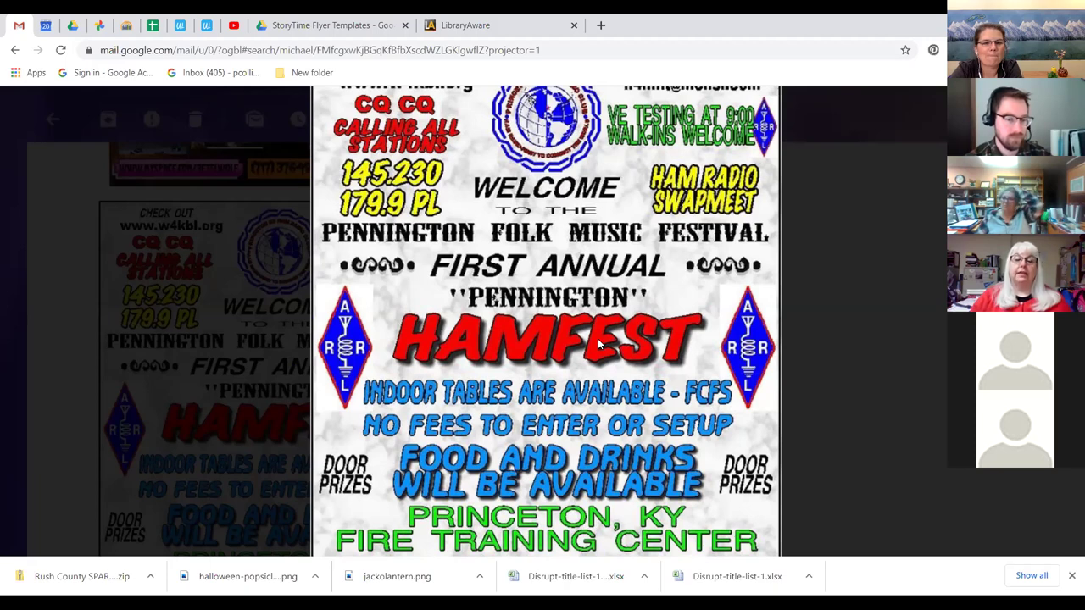
scroll(597, 338, down, 2)
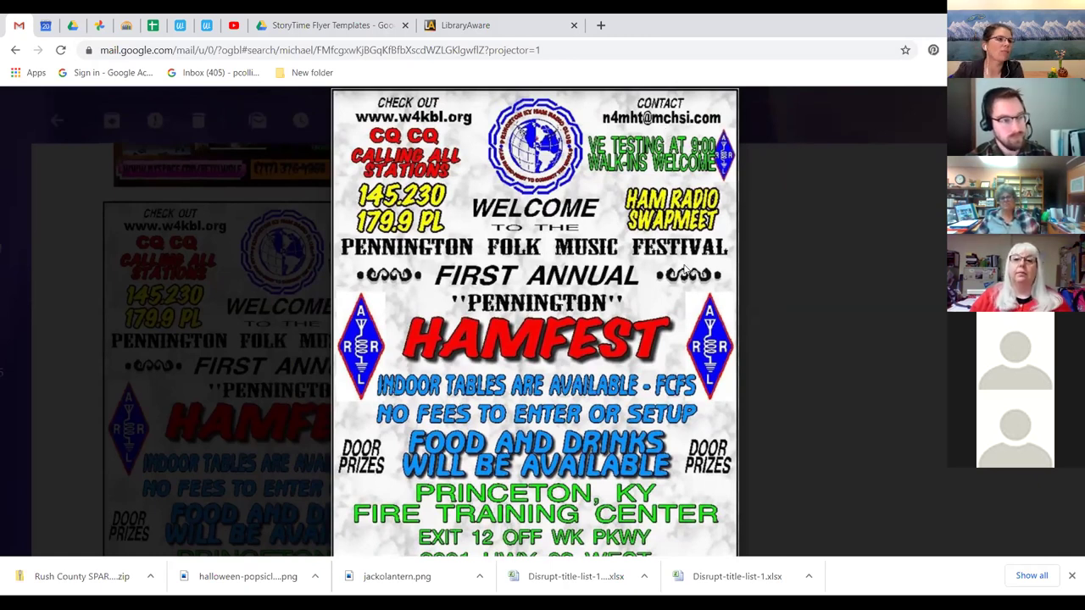
scroll(686, 269, down, 1)
scroll(687, 269, down, 1)
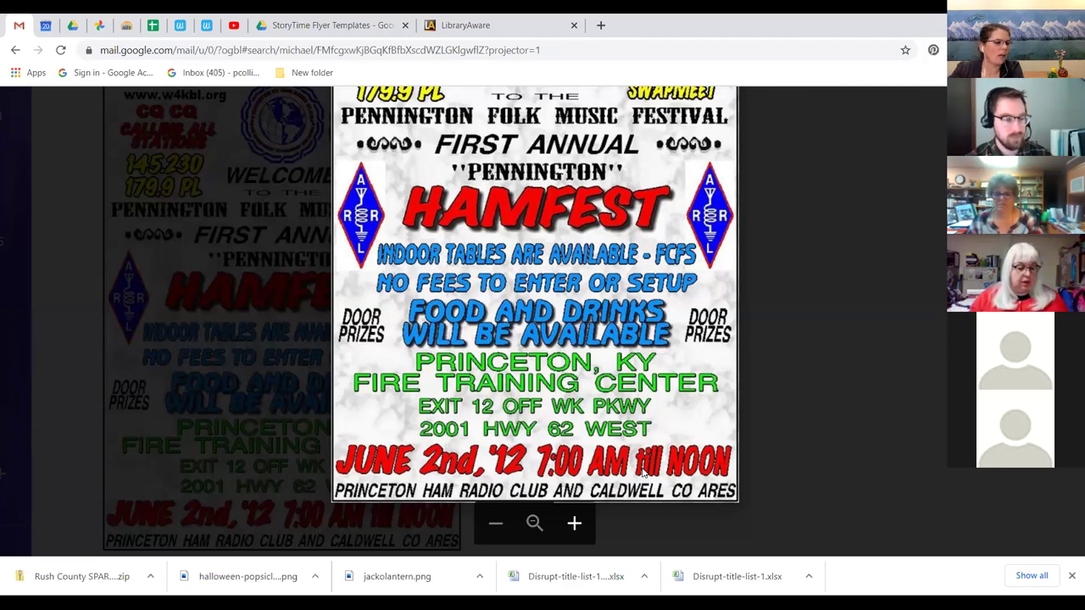
key(Escape)
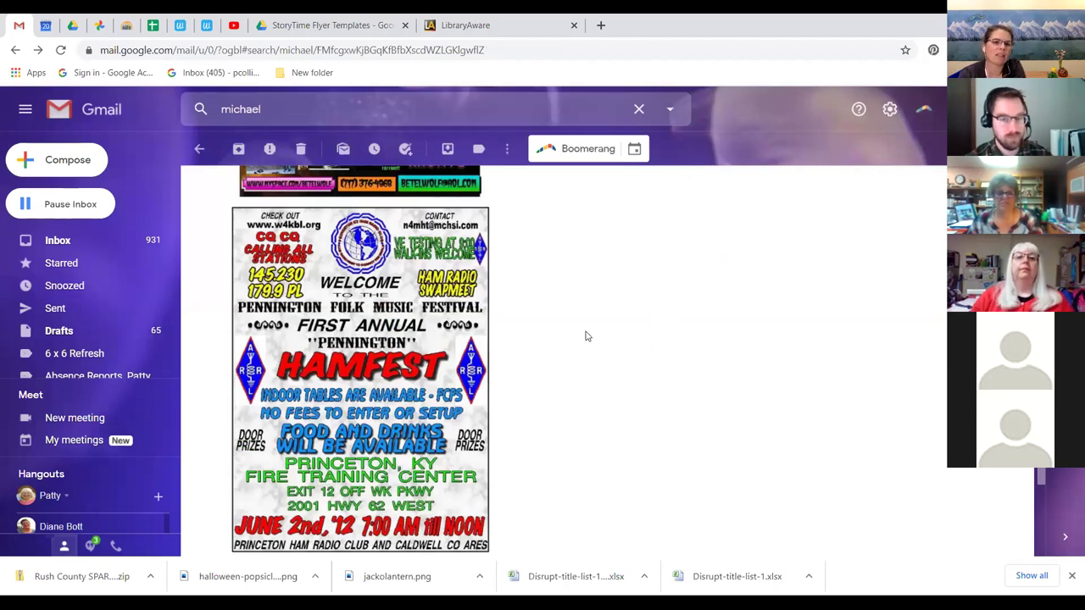
Reopen the Haunt & Scenic Design flyer preview for a closer look, then close it.
scroll(588, 339, up, 3)
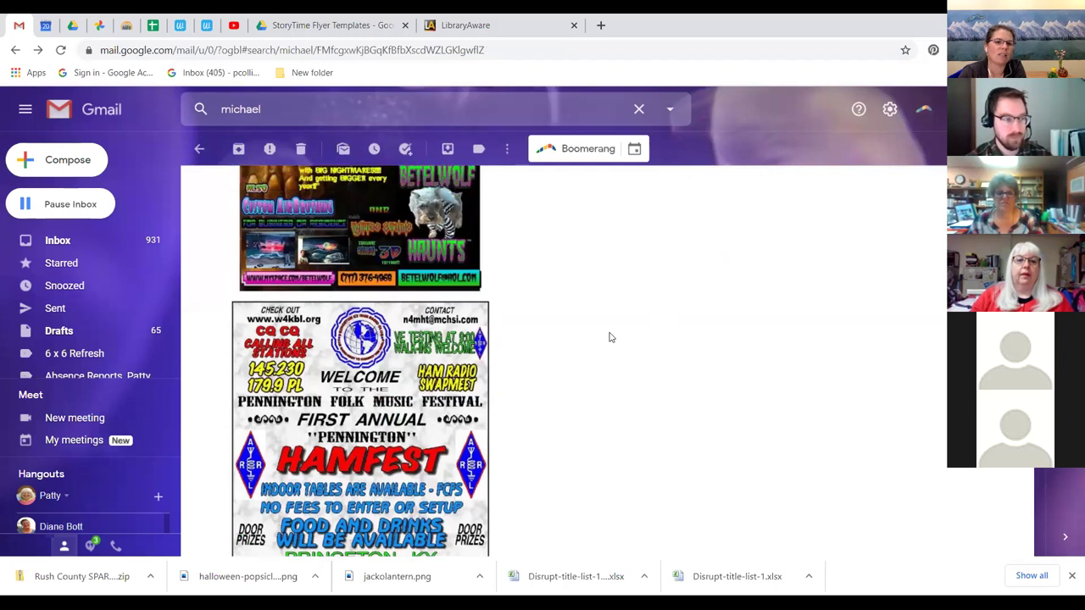
scroll(626, 309, up, 3)
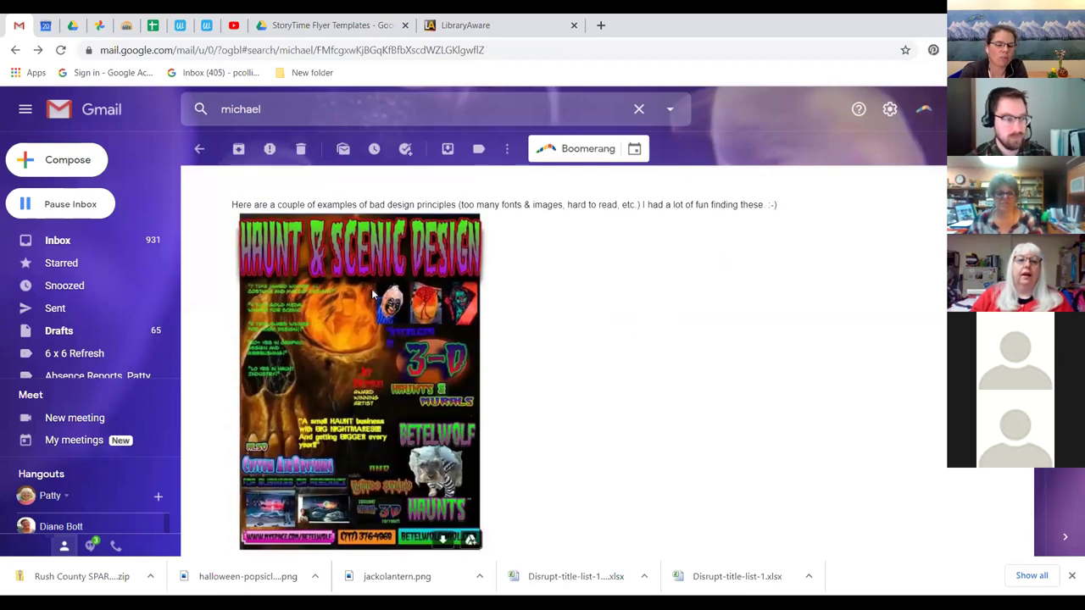
click(388, 295)
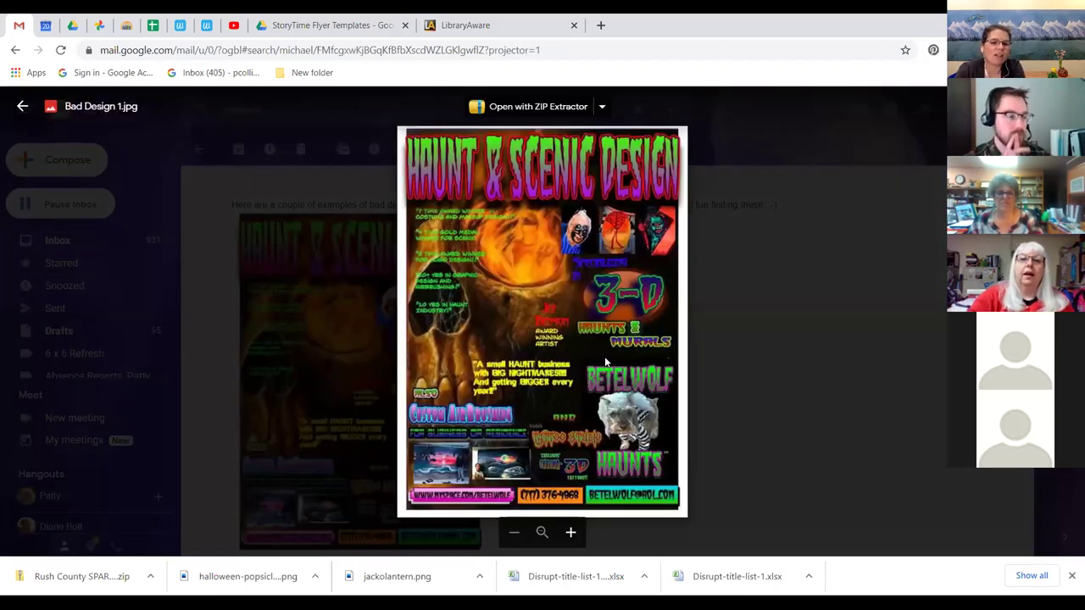
scroll(605, 356, up, 3)
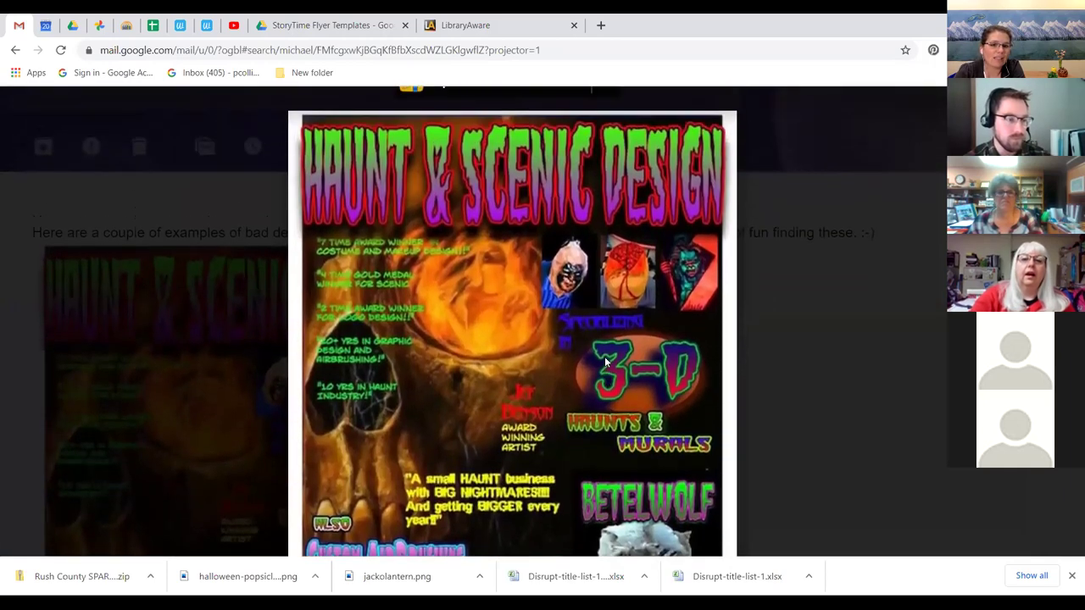
scroll(606, 362, down, 5)
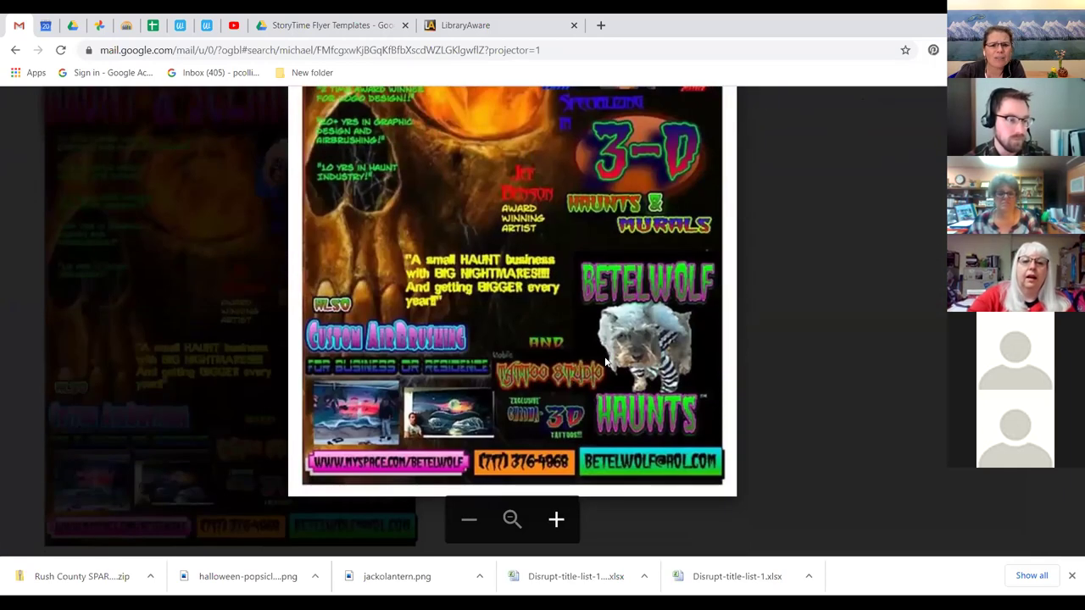
scroll(606, 361, up, 2)
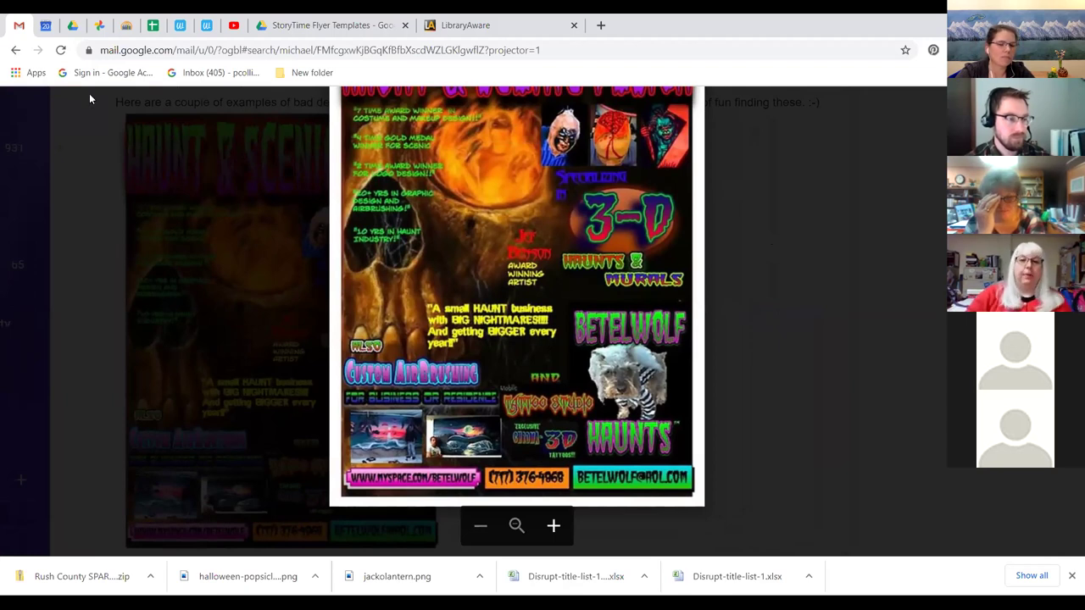
click(740, 215)
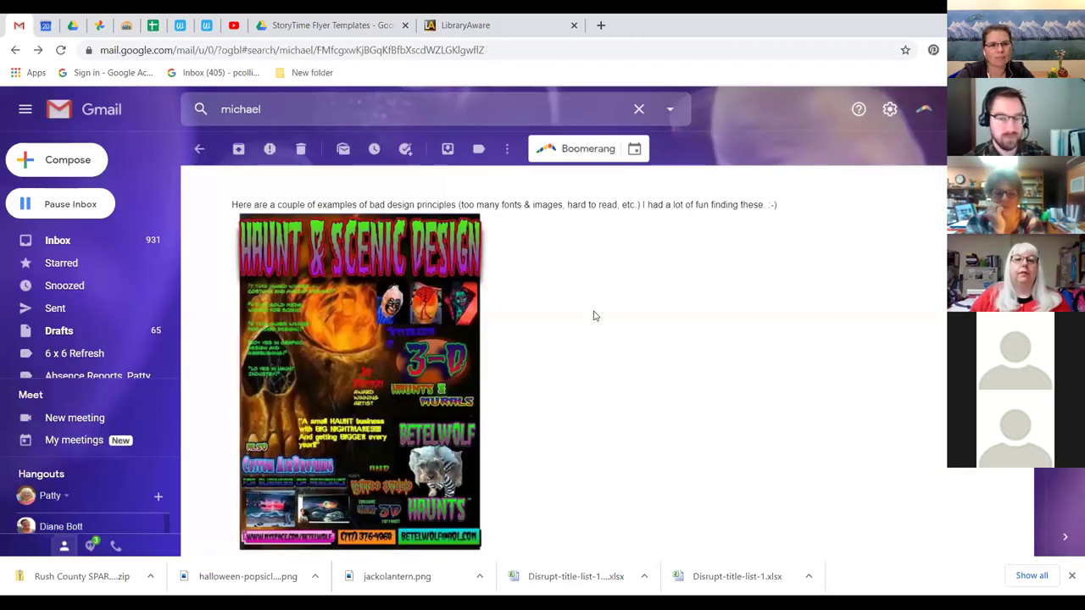
Follow the Santa Storytime LibraryAware link at the top of the email.
scroll(597, 312, up, 2)
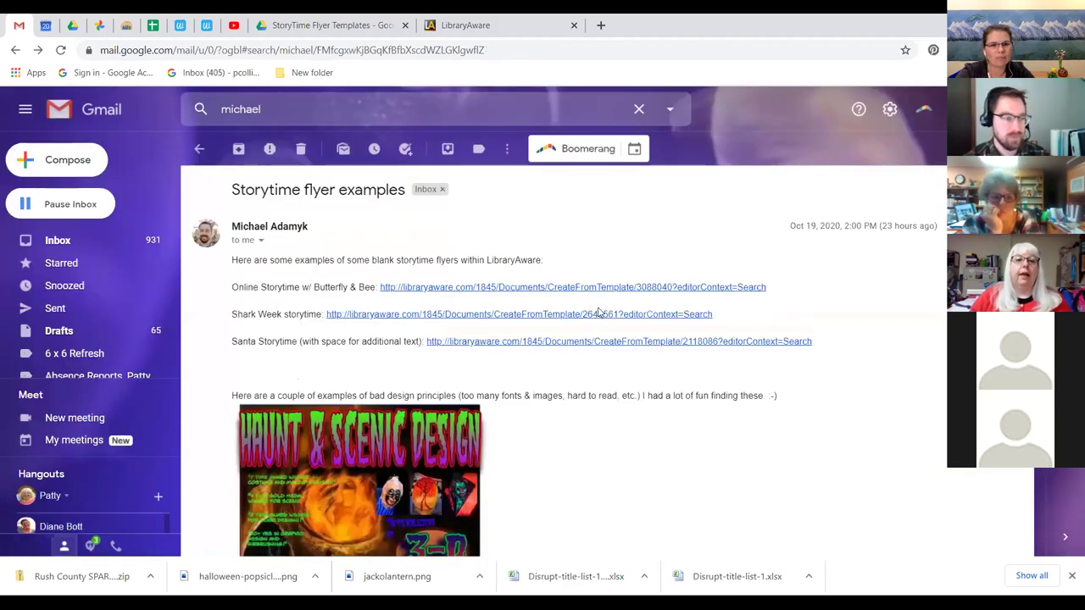
click(527, 343)
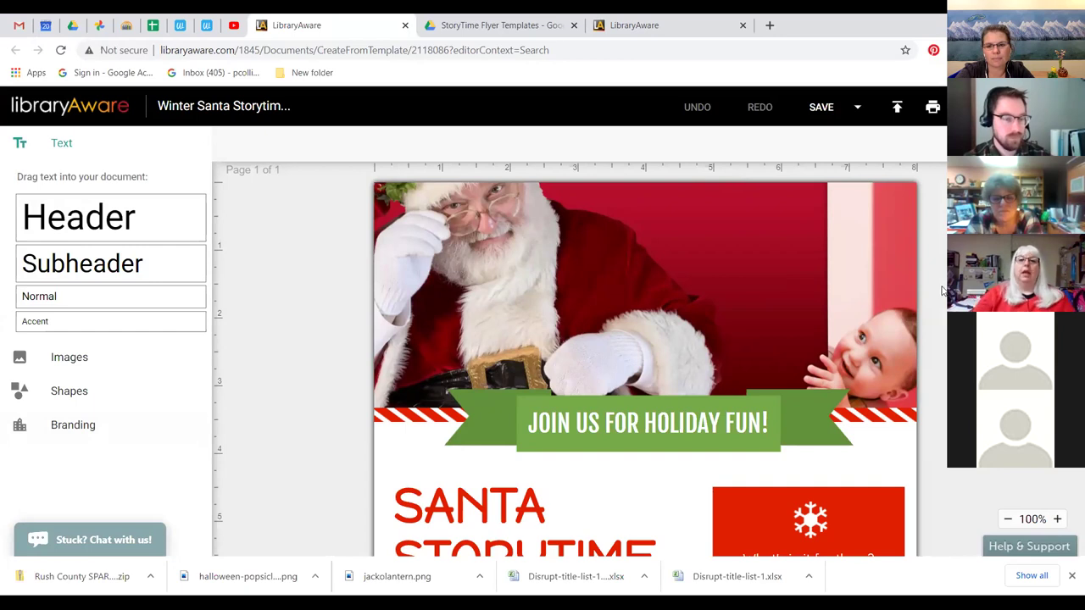
Zoom the Santa Storytime flyer out four steps to 70% and review it from the top.
scroll(932, 311, down, 1)
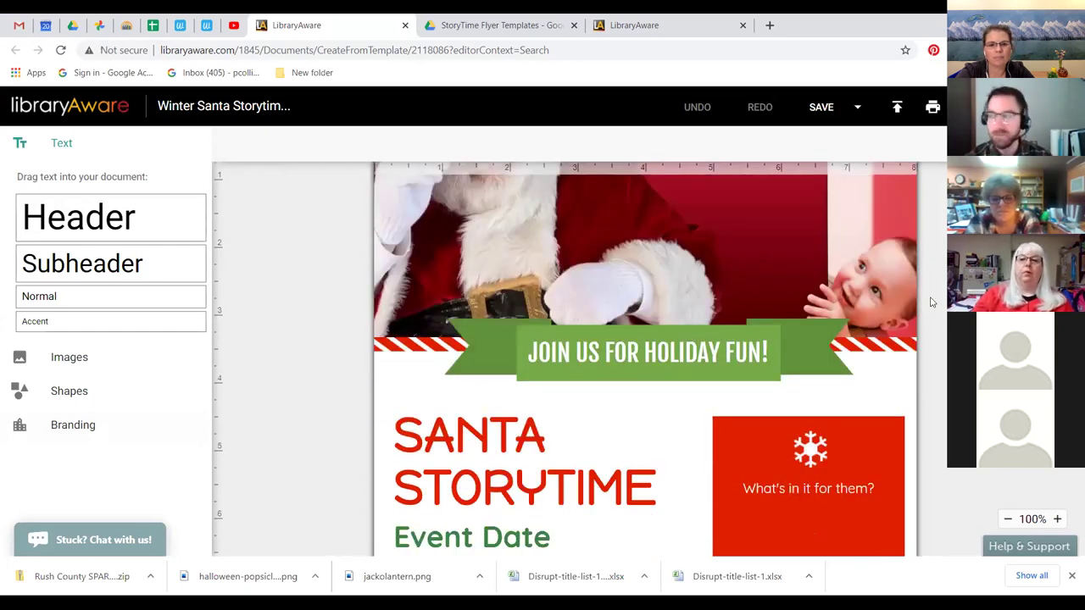
scroll(933, 310, down, 1)
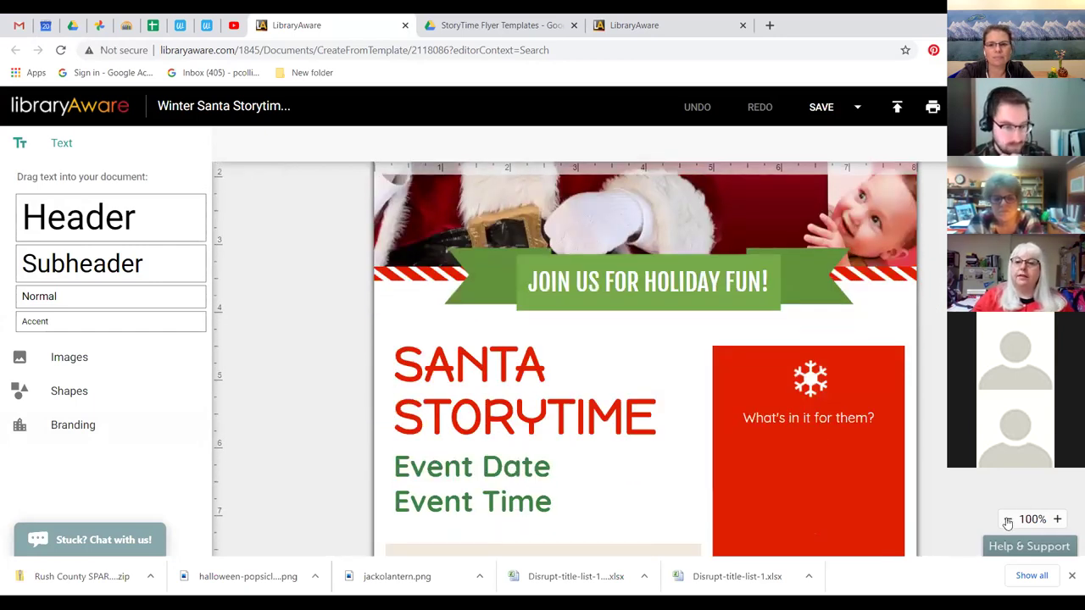
click(1008, 519)
click(1007, 519)
click(1008, 519)
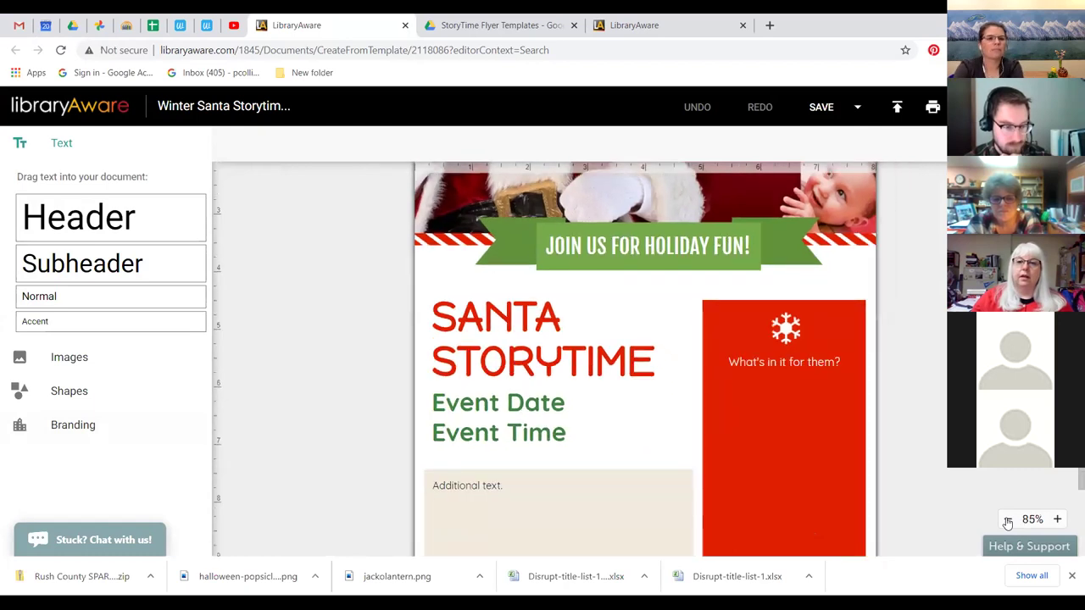
click(1008, 518)
click(1008, 519)
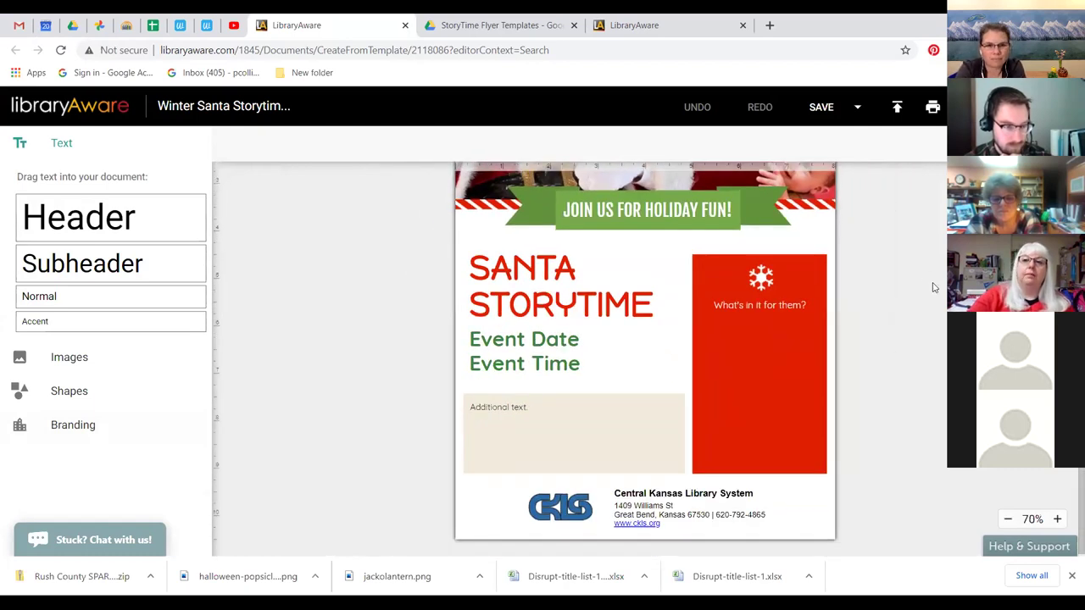
scroll(933, 287, up, 2)
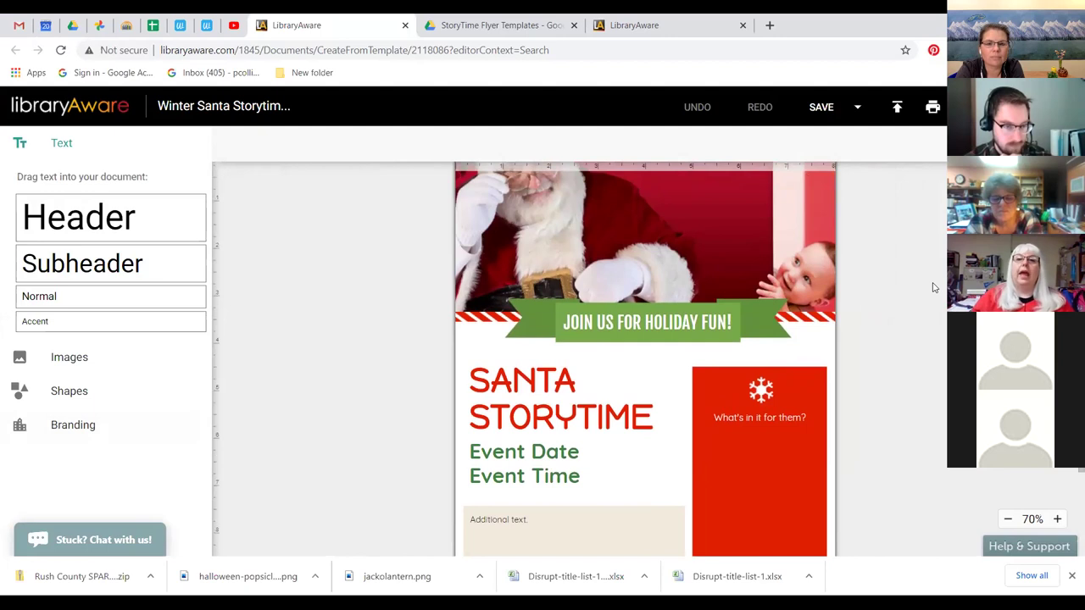
scroll(932, 287, up, 1)
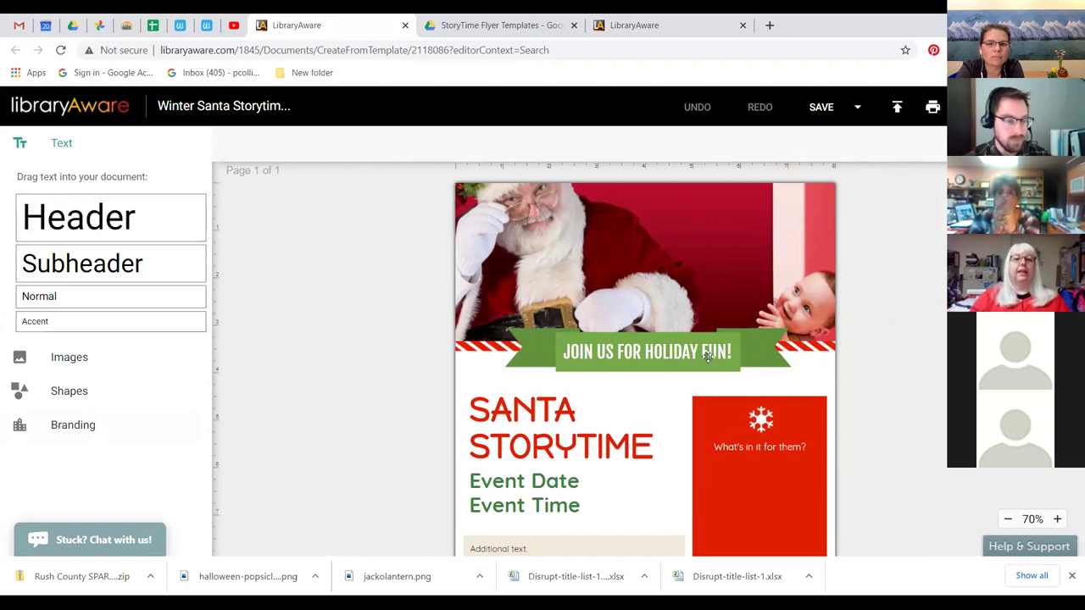
scroll(856, 341, down, 2)
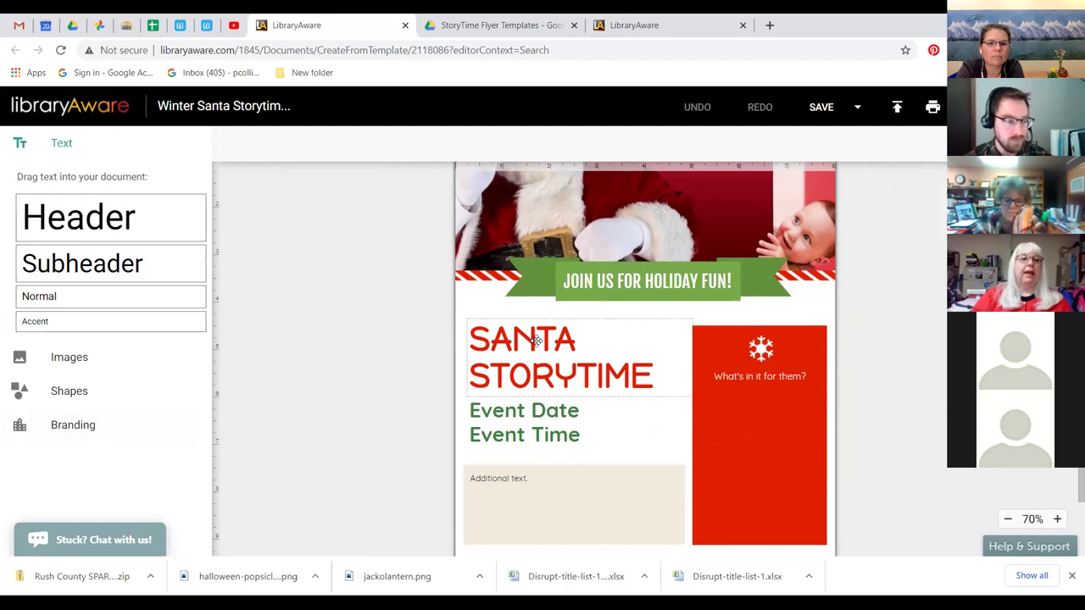
Replace the Event Date placeholder with 'Saturday' and 'December 4, 2020' on separate lines, without a comma.
click(537, 415)
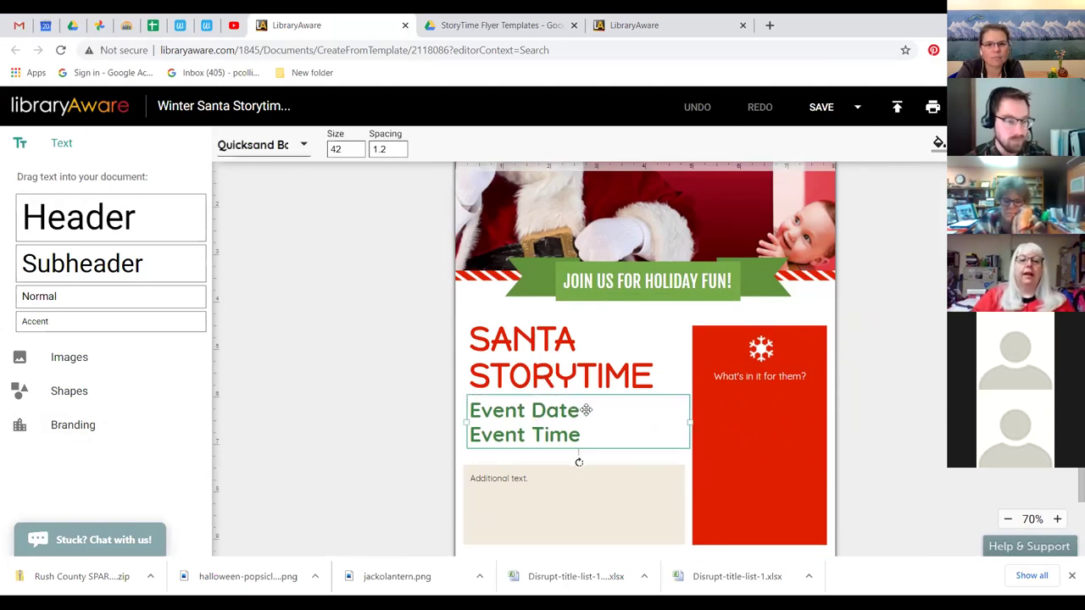
drag(580, 411, 471, 398)
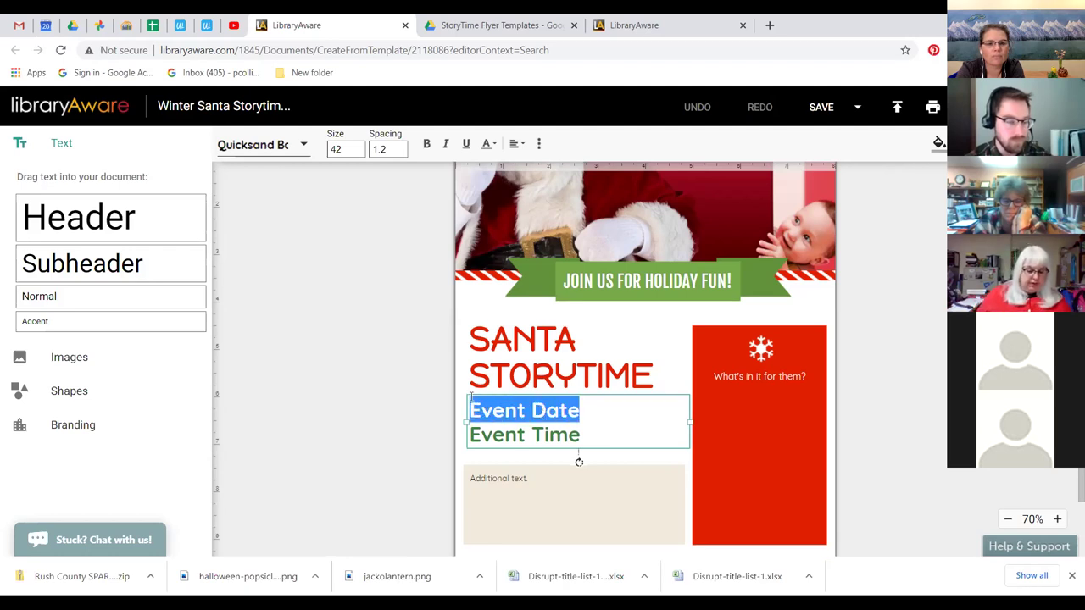
text(Saturday, December 4, 2)
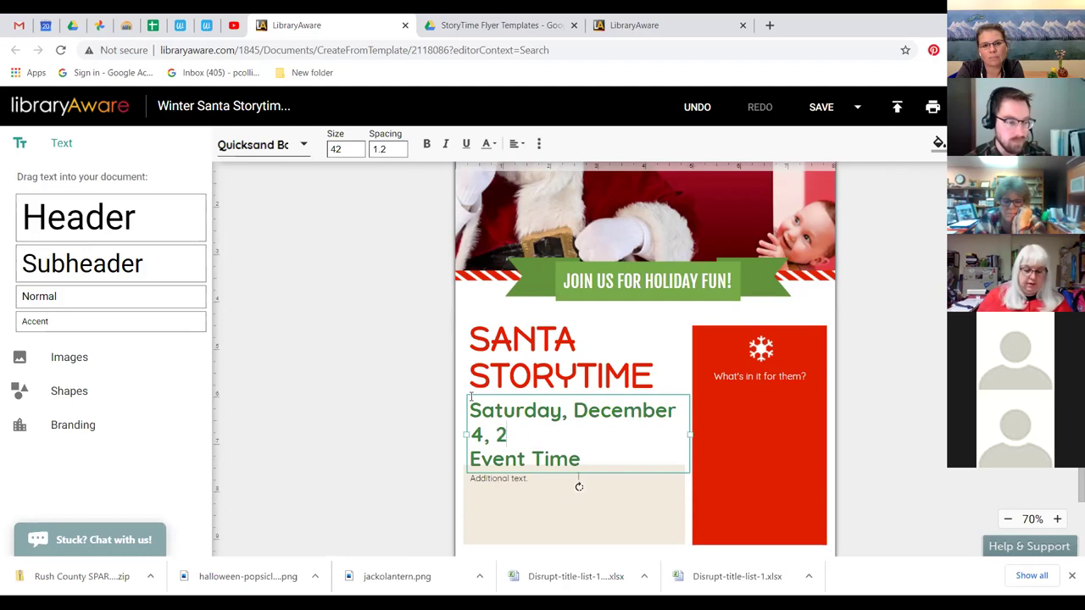
text(020)
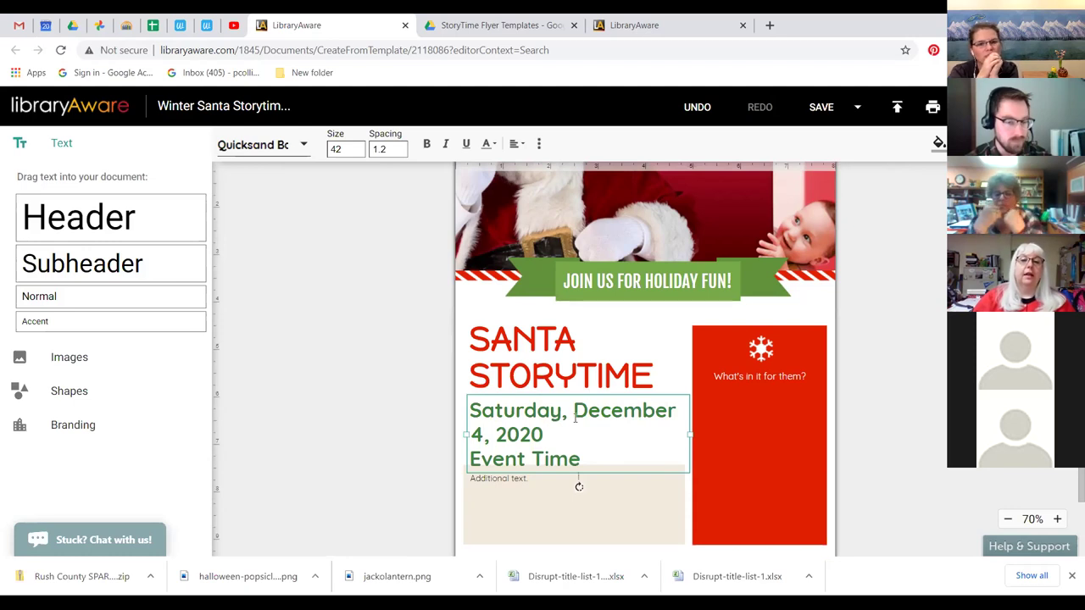
click(574, 413)
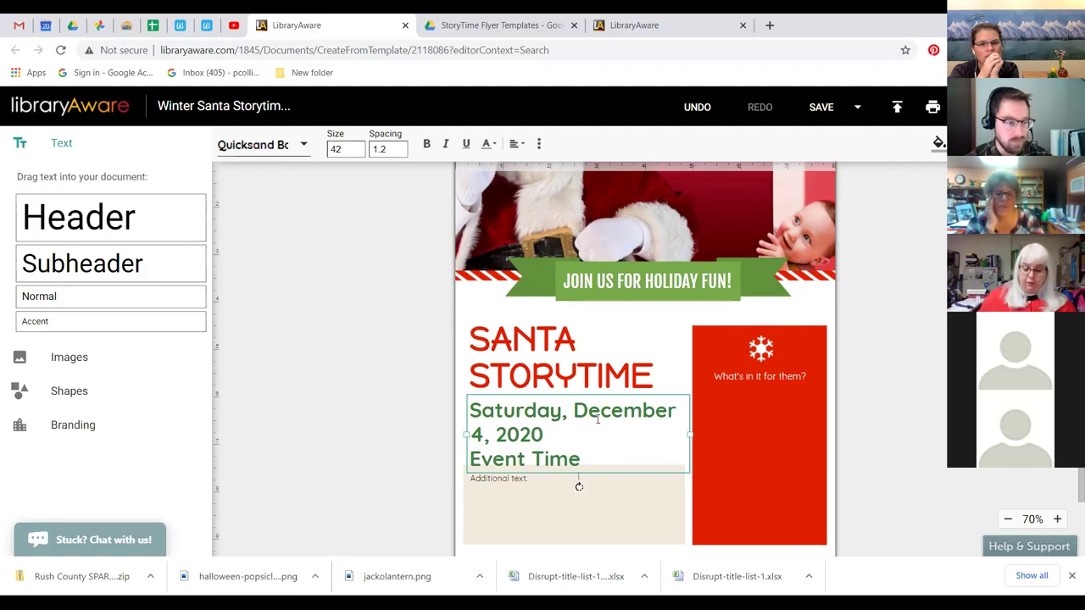
key(Return)
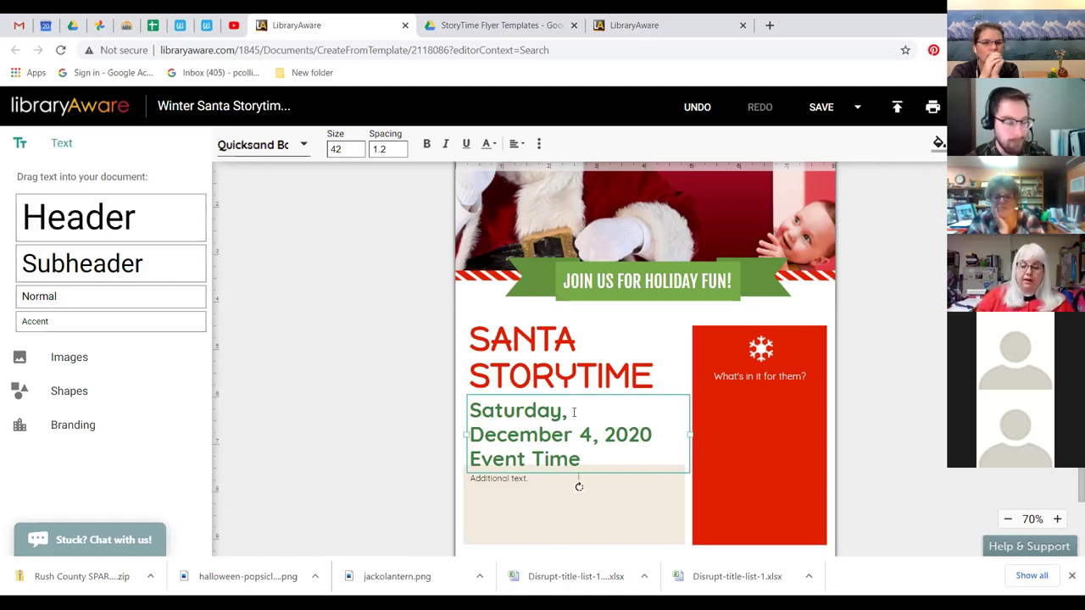
key(BackSpace)
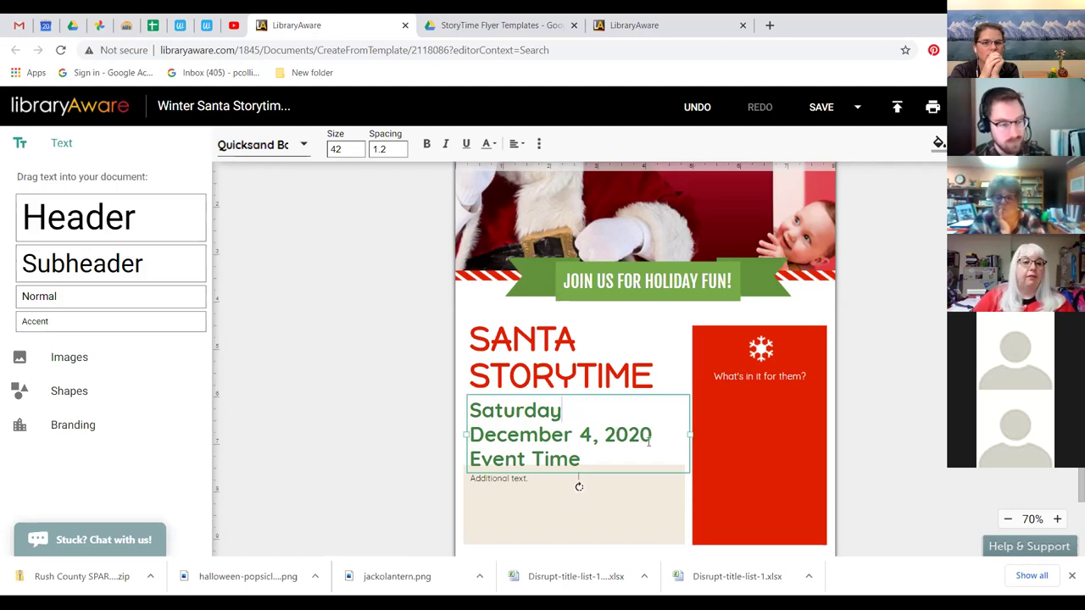
Replace the Event Time placeholder with '10:30 a.m.' and select all the date and time text.
drag(579, 460, 470, 458)
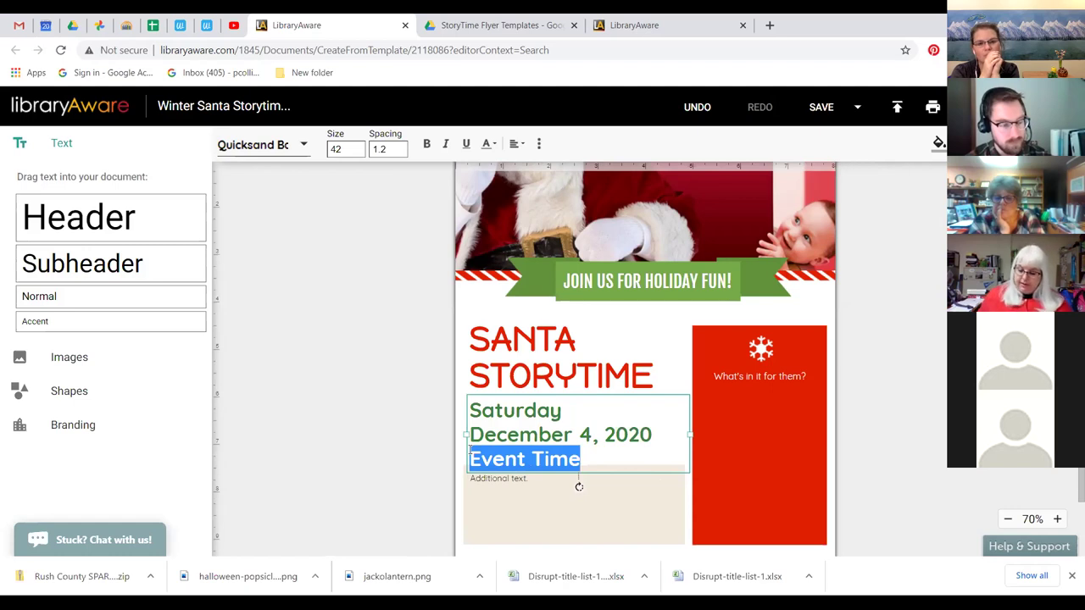
text(10:30 a.m.)
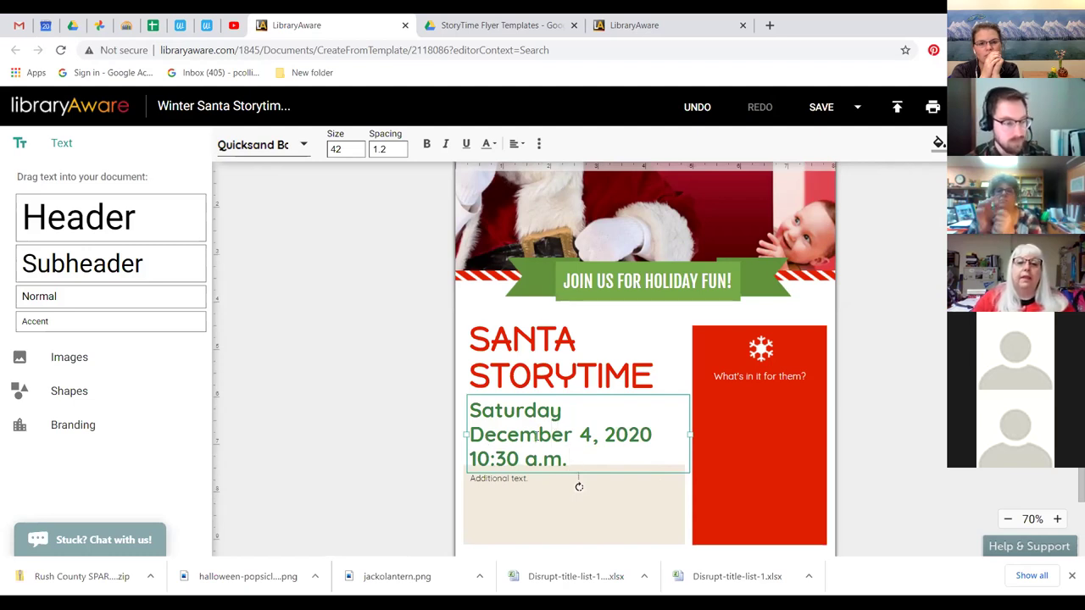
key(ctrl+a)
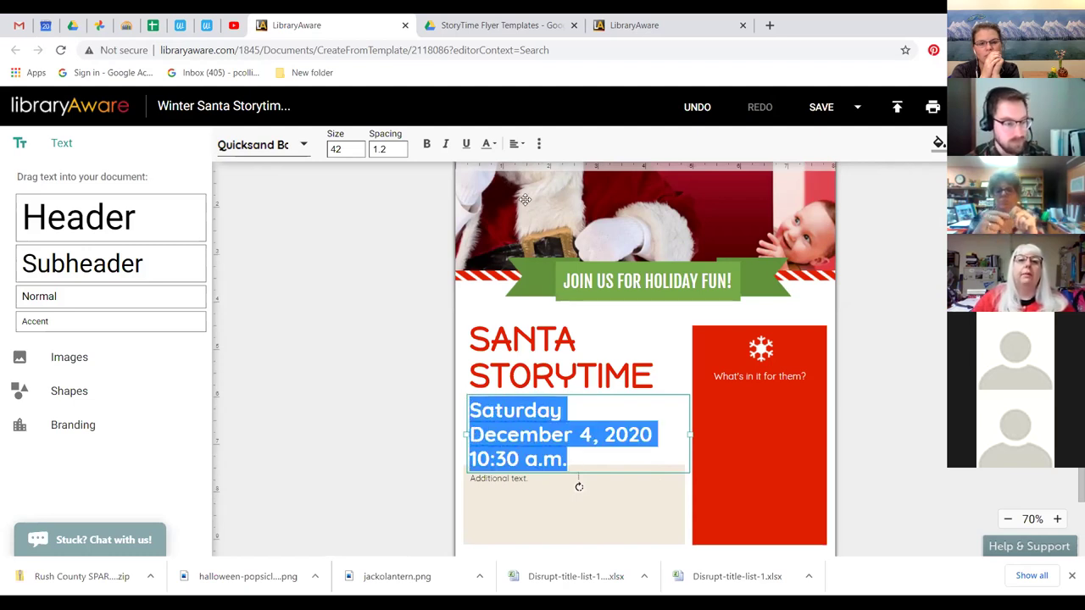
click(517, 144)
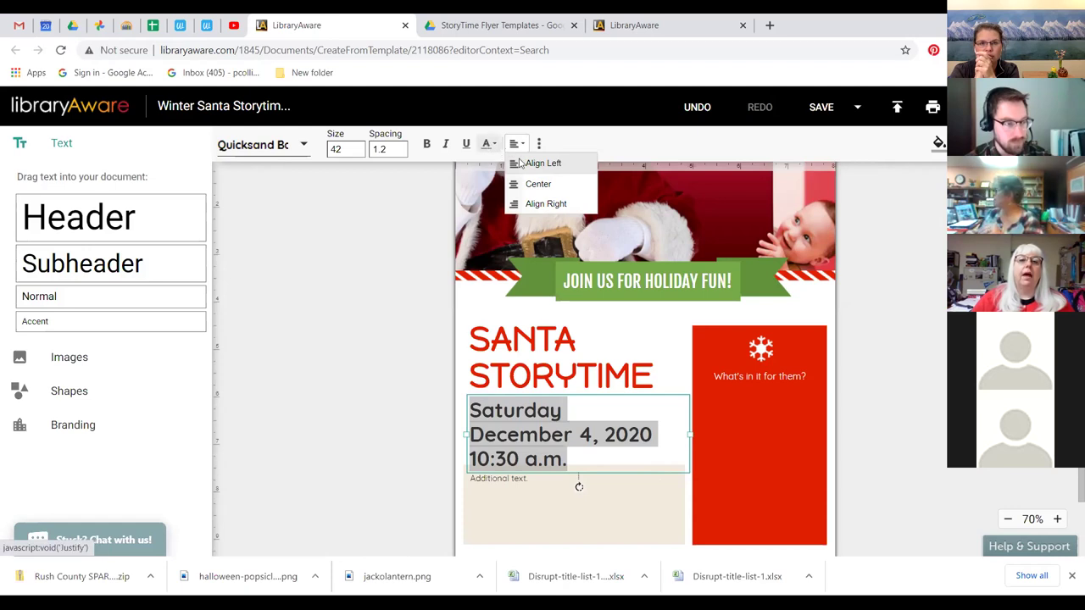
Center the Saturday, December 4, 2020 and 10:30 a.m. lines, then deselect the text box.
click(536, 190)
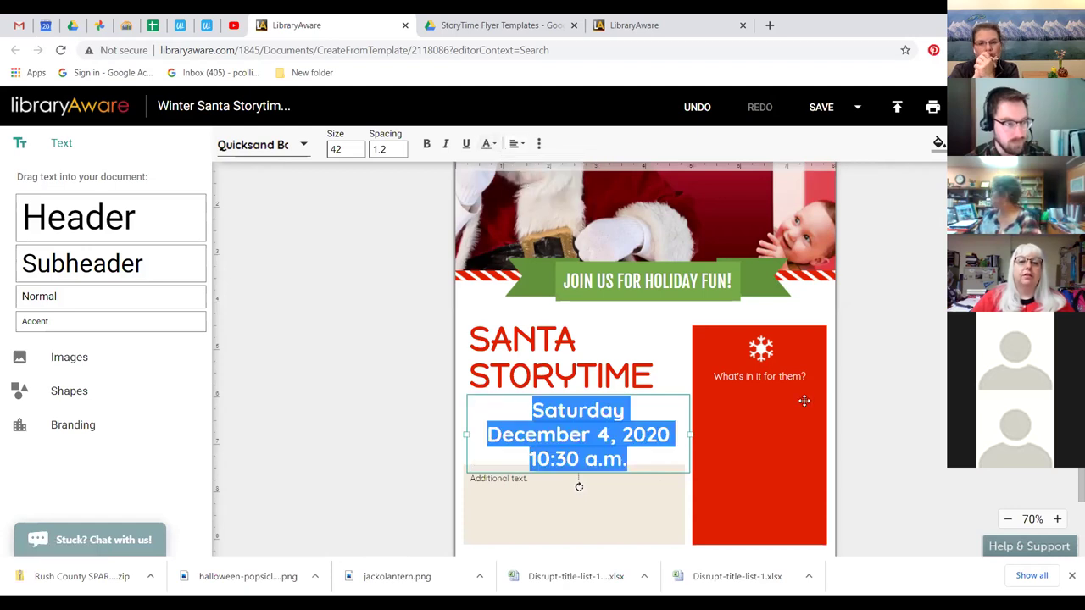
click(896, 305)
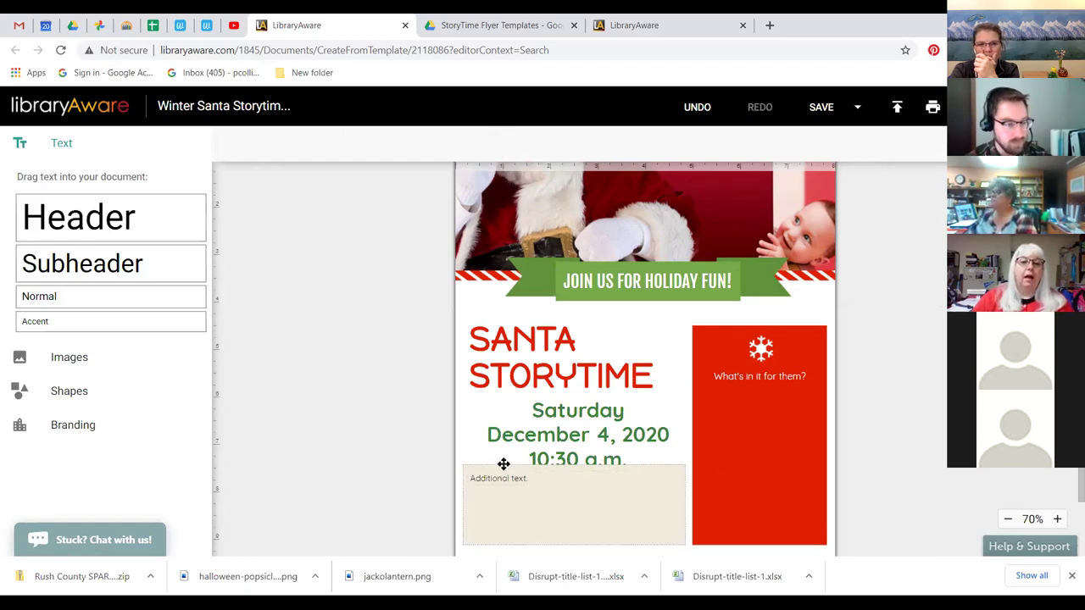
Drag the Additional text box down below the 10:30 a.m. line and select it.
drag(570, 495, 563, 508)
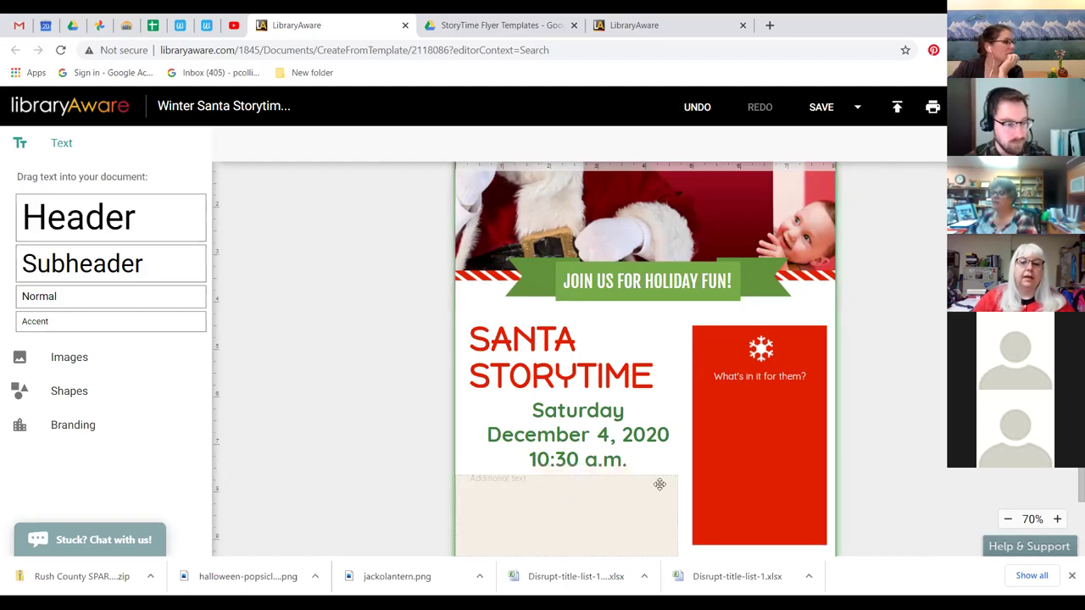
scroll(911, 371, down, 2)
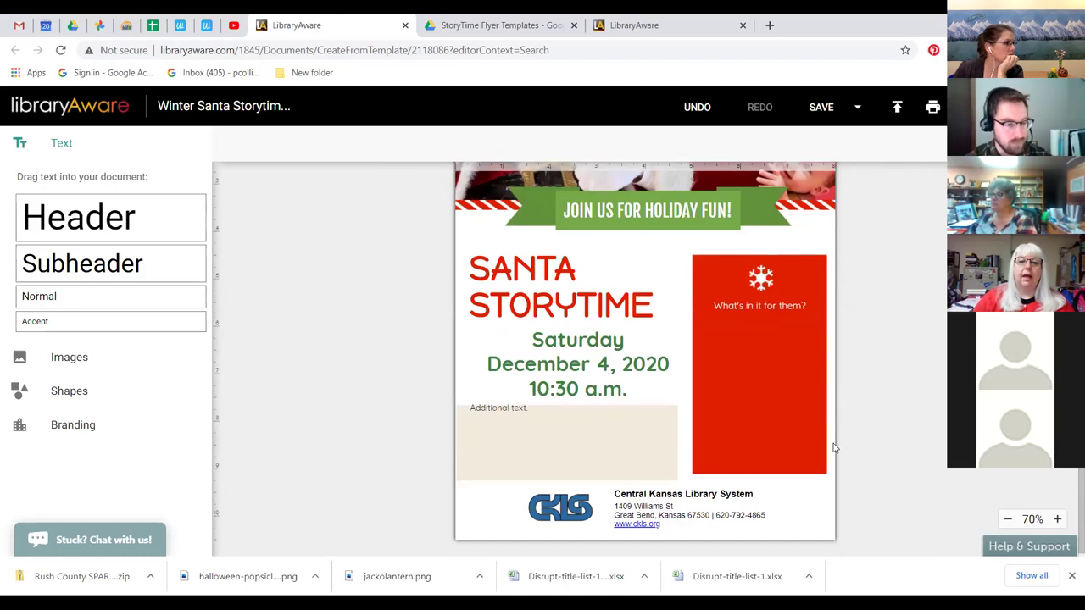
click(516, 412)
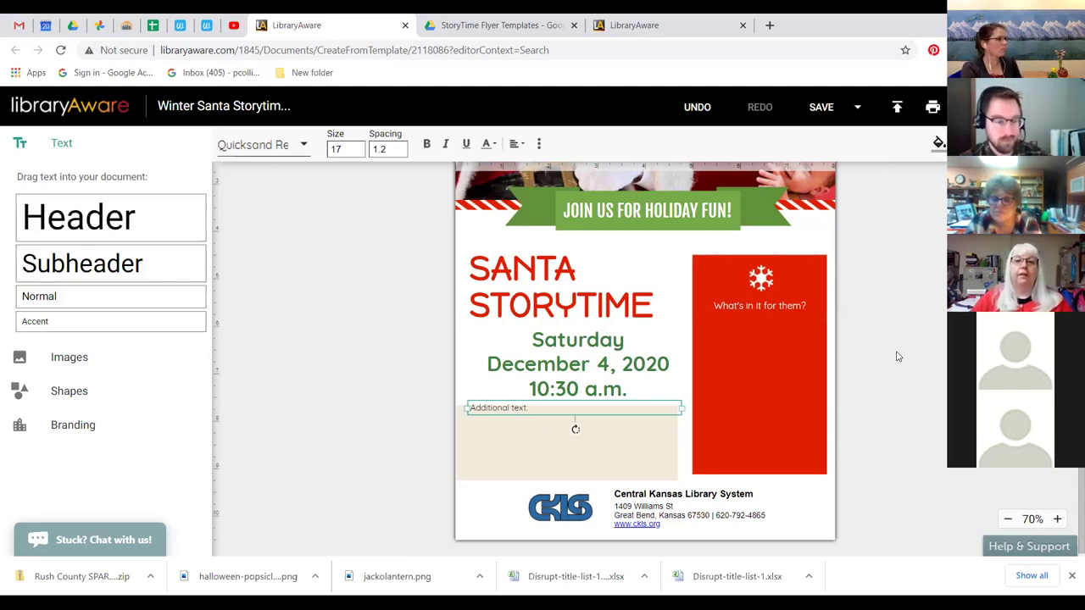
scroll(907, 365, up, 1)
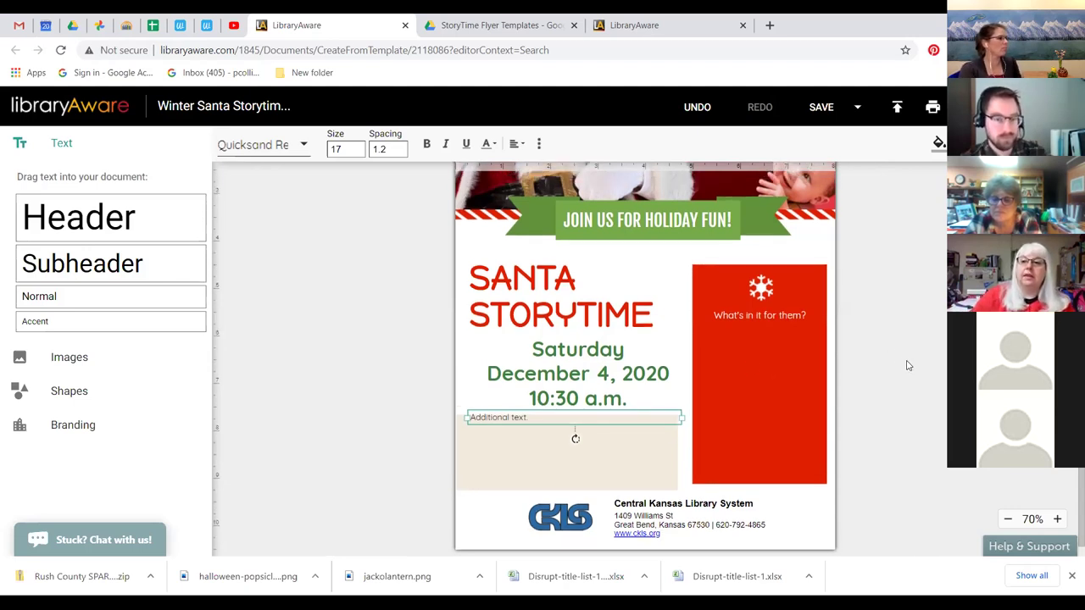
Zoom the finished flyer out to 50% to review it, then close the editor, confirming Leave.
click(1008, 519)
click(1008, 519)
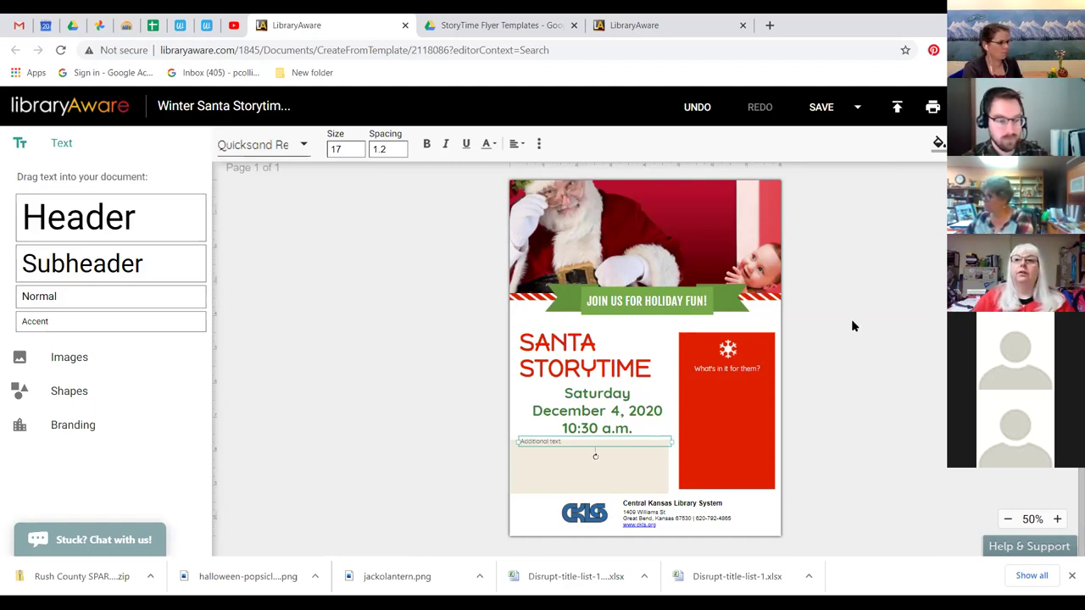
key(ctrl+w)
click(619, 131)
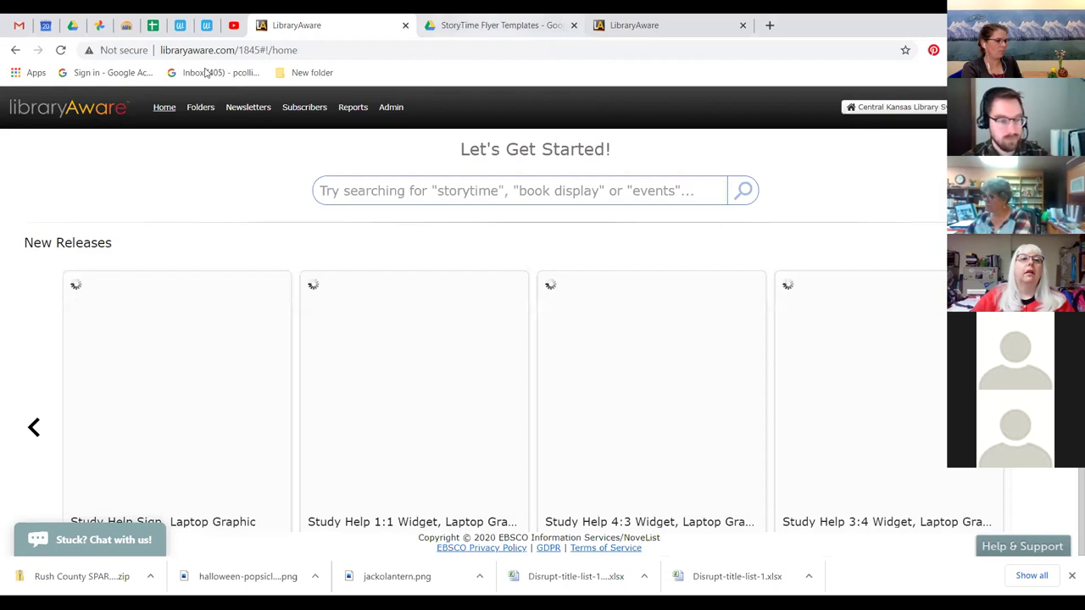
key(ctrl+w)
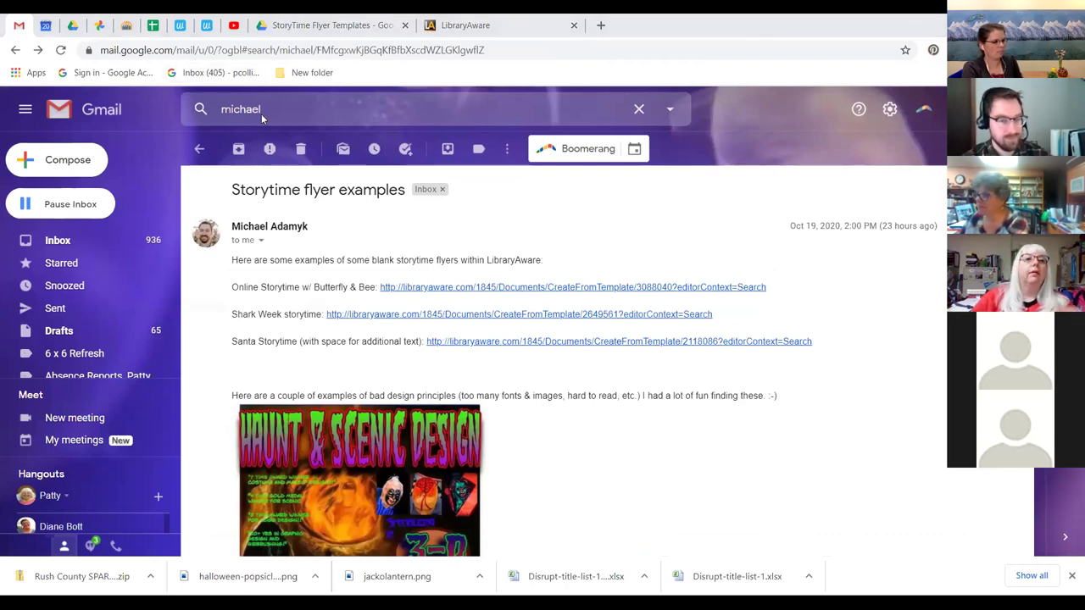
Restore the browser window and switch to the StoryTime Flyer Templates folder in Google Drive.
double_click(910, 18)
click(367, 20)
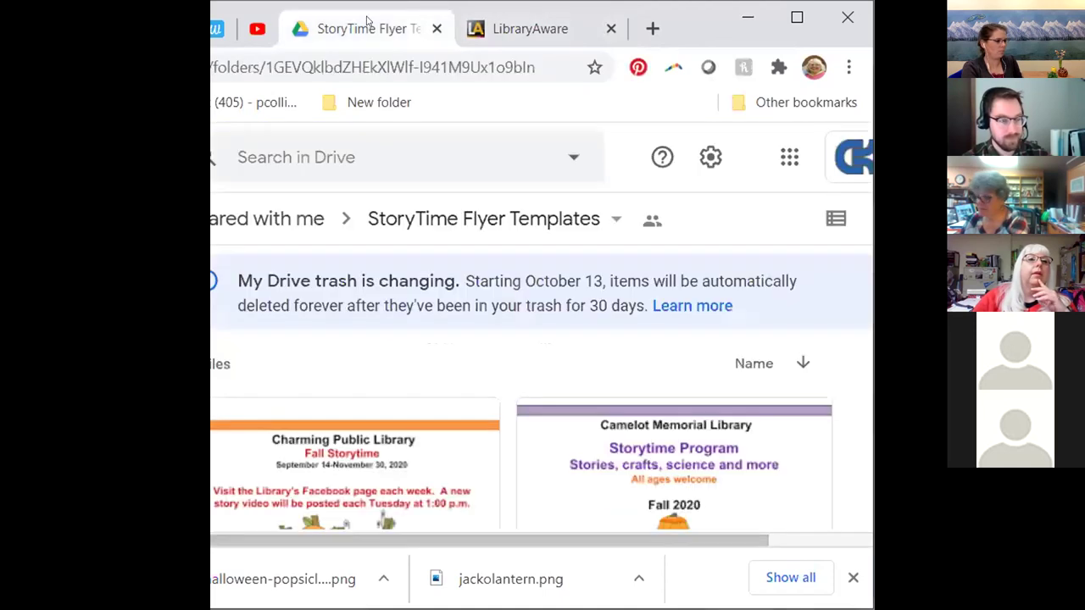
Preview the STORYTIME Camelot flyer with its Fall 2020 Wednesday 11:00 a.m. weekly themes.
click(796, 17)
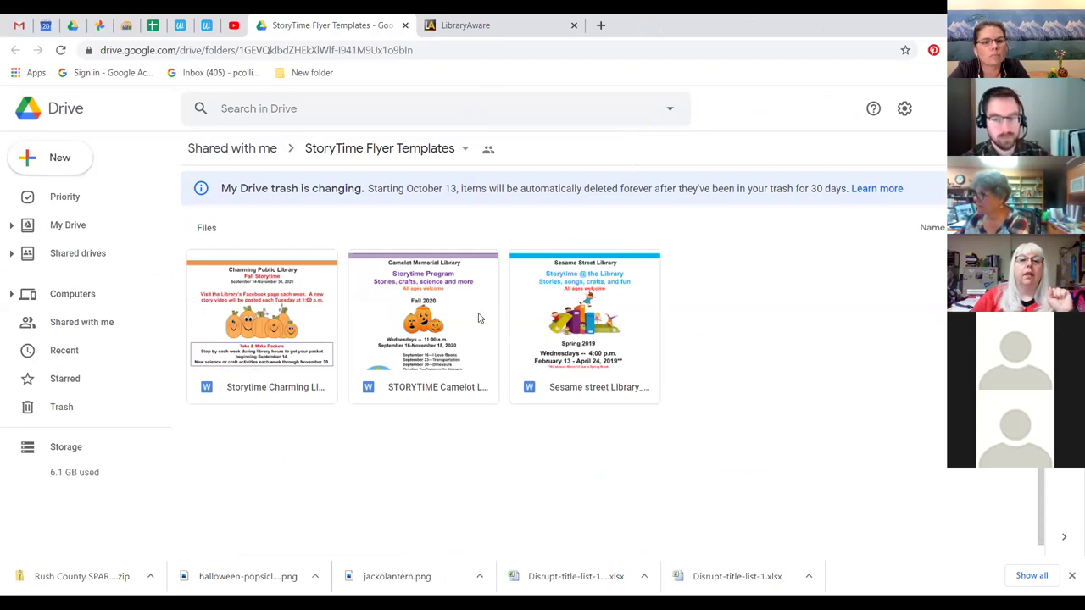
double_click(407, 323)
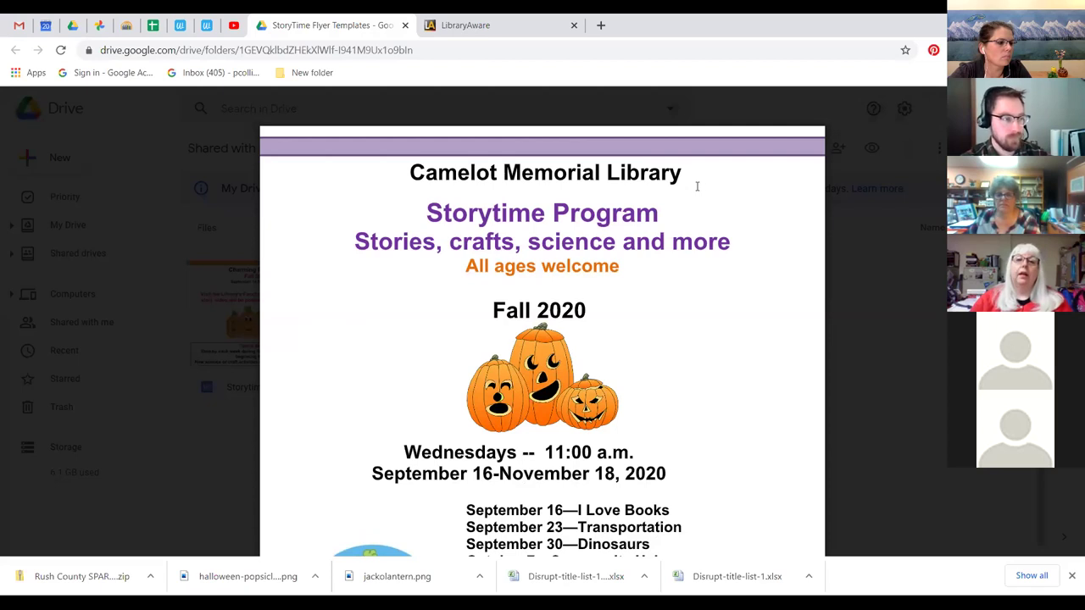
scroll(700, 187, down, 3)
scroll(455, 161, up, 2)
scroll(455, 162, down, 1)
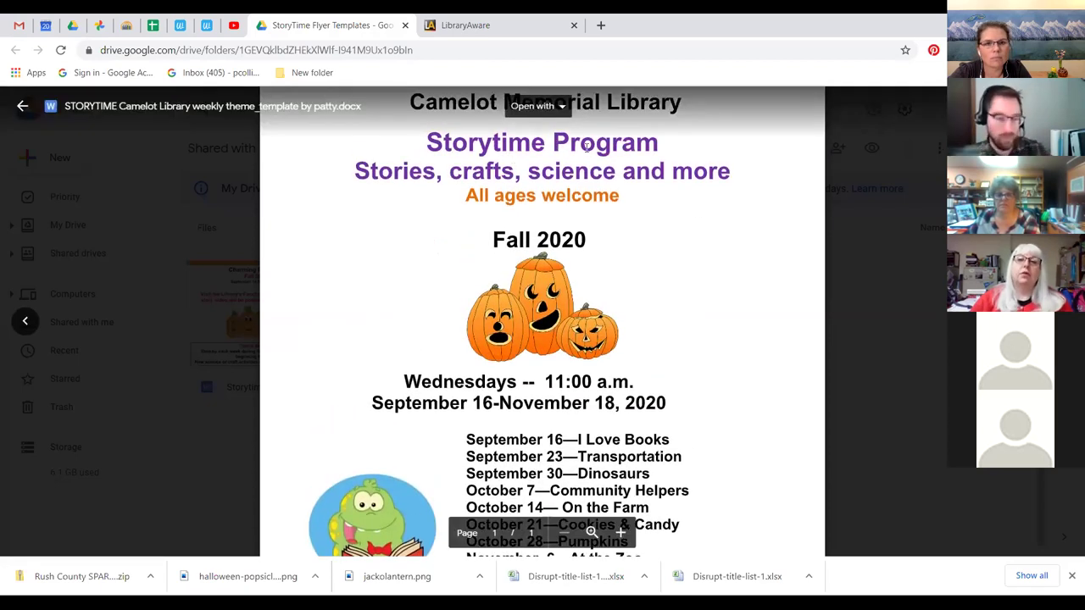
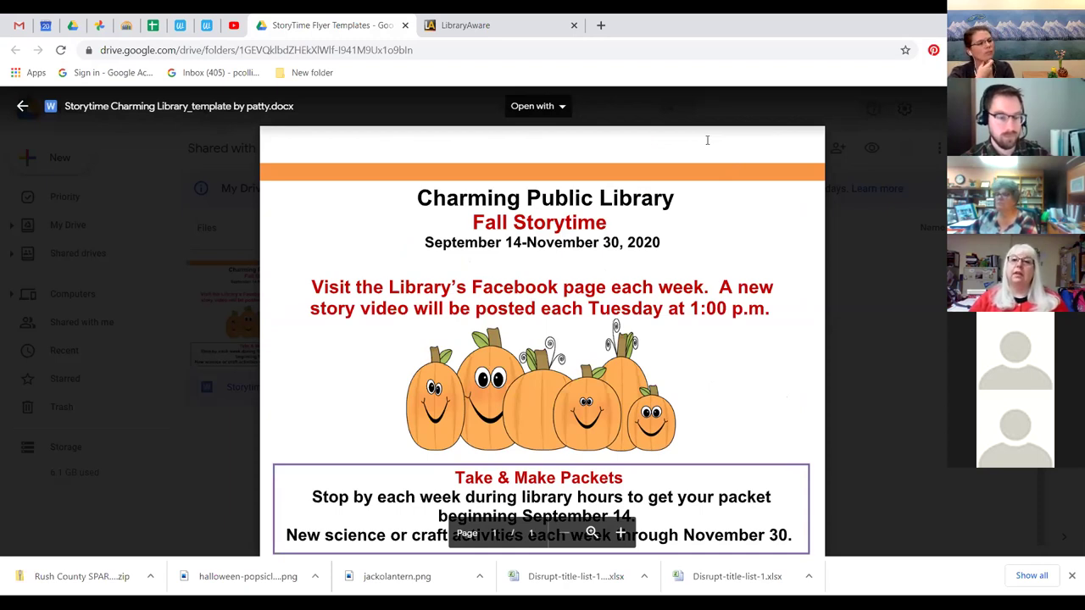
Close the Drive template preview to get back to the StoryTime Flyer Templates folder.
scroll(707, 140, down, 3)
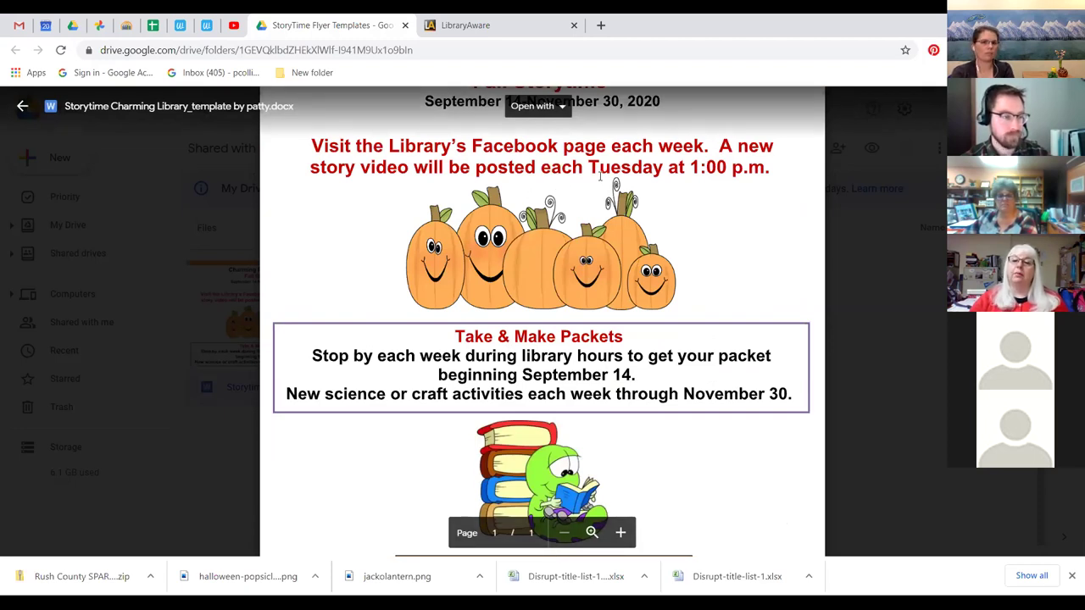
click(24, 108)
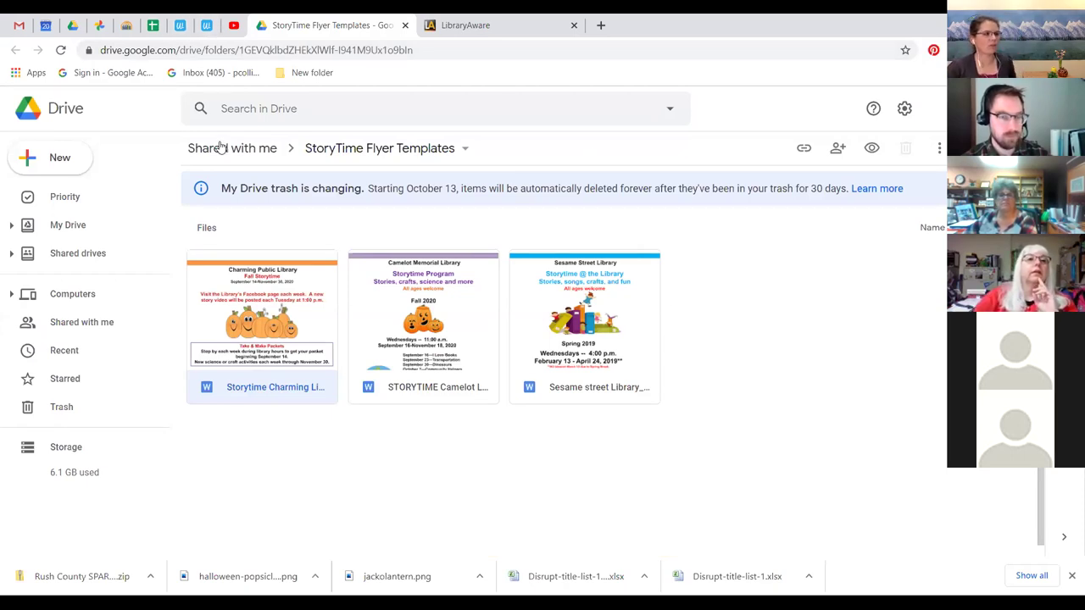
Switch to Gmail and view the Haunt & Scenic Design flyer image full size.
click(20, 26)
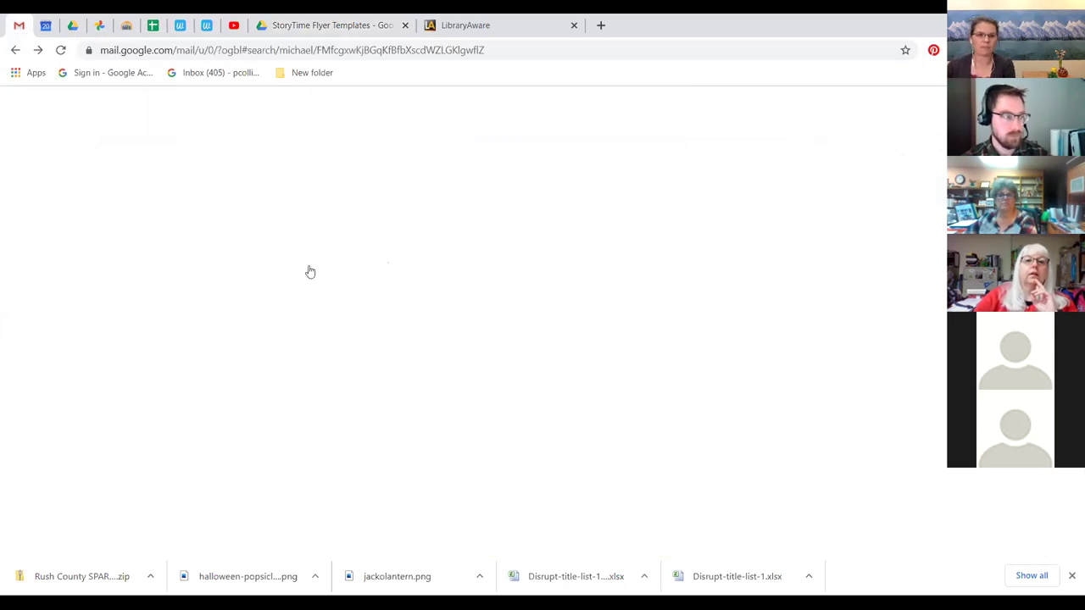
click(392, 458)
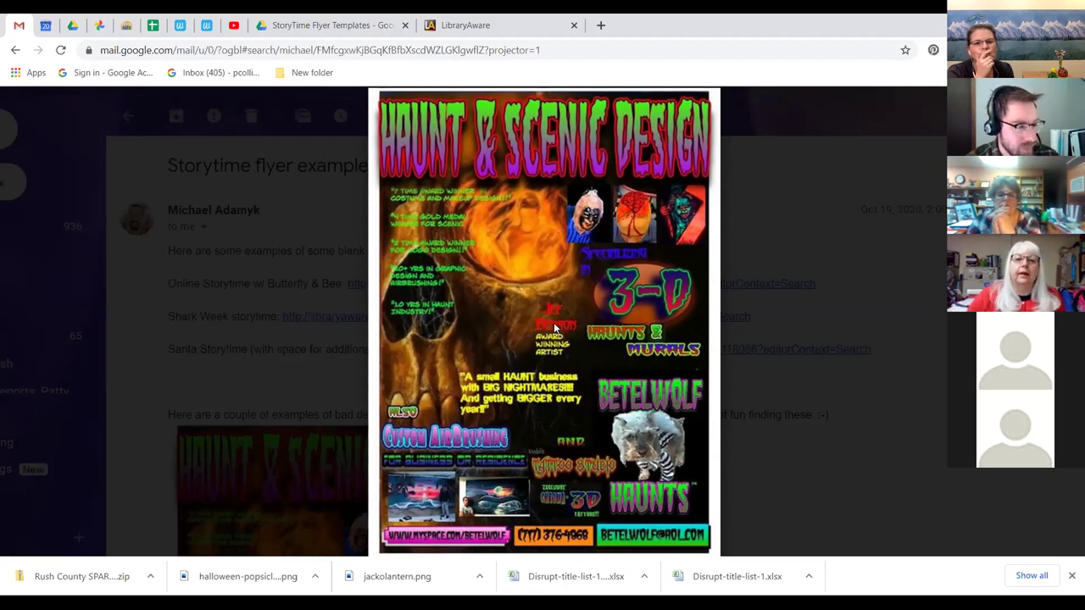
Zoom out to see the whole Haunt & Scenic Design flyer, then close the image viewer.
scroll(554, 324, up, 5)
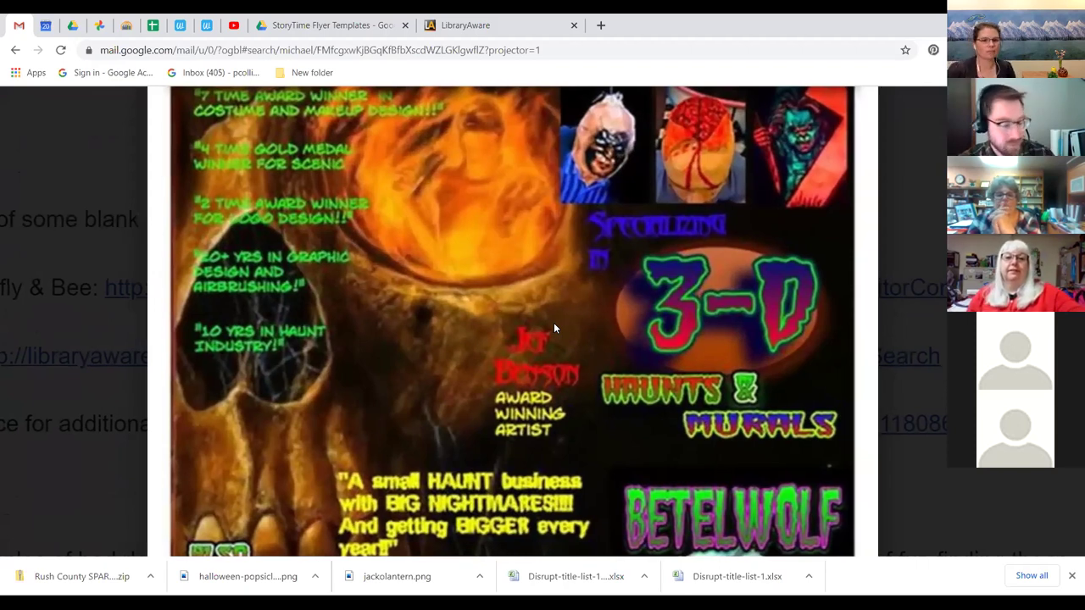
scroll(554, 328, down, 3)
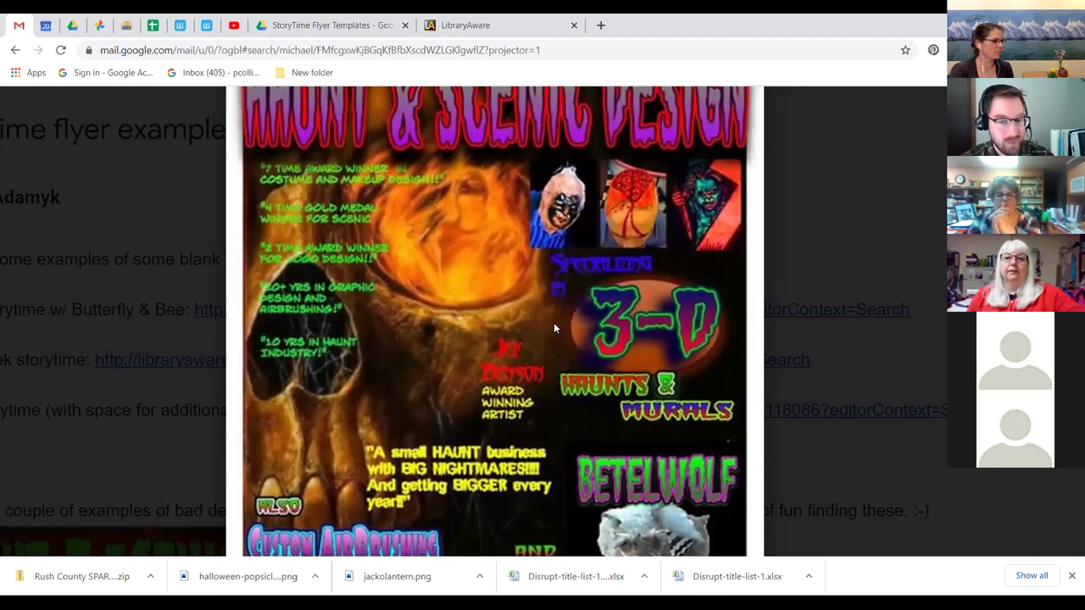
scroll(555, 328, down, 2)
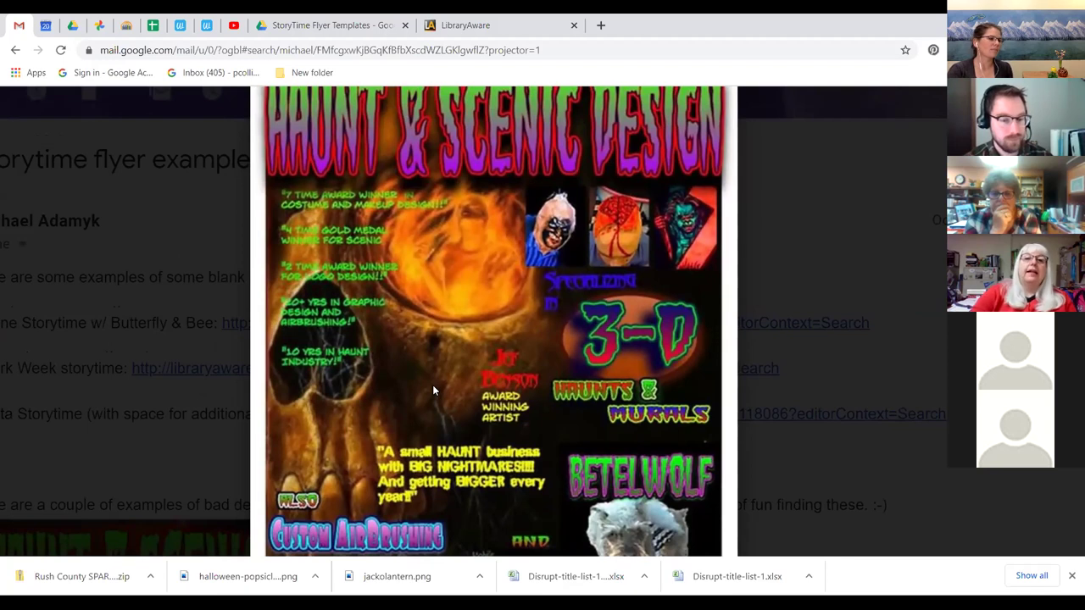
key(ctrl+minus)
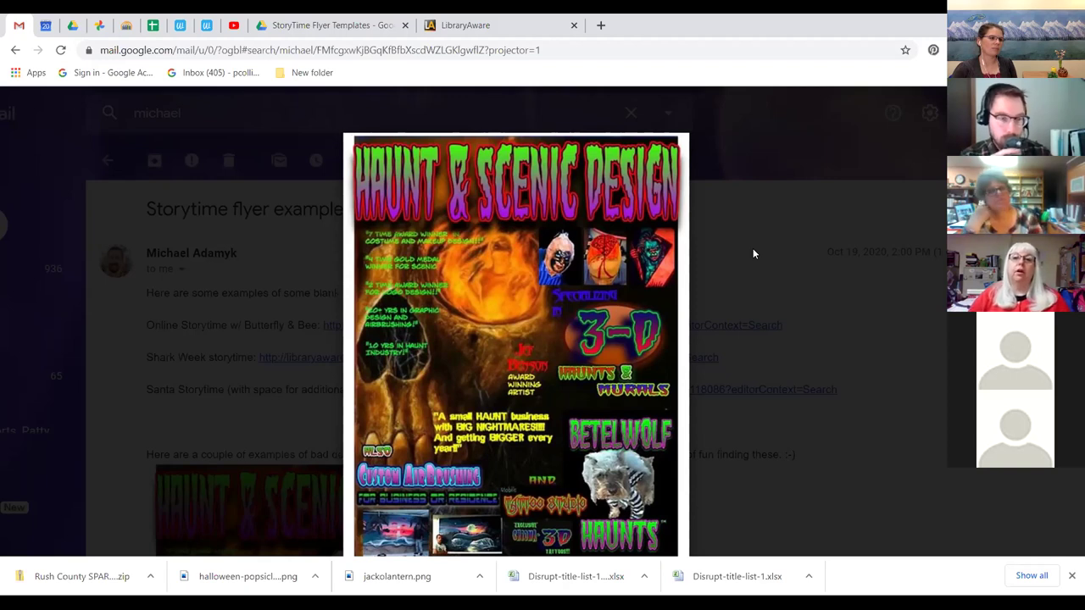
click(752, 250)
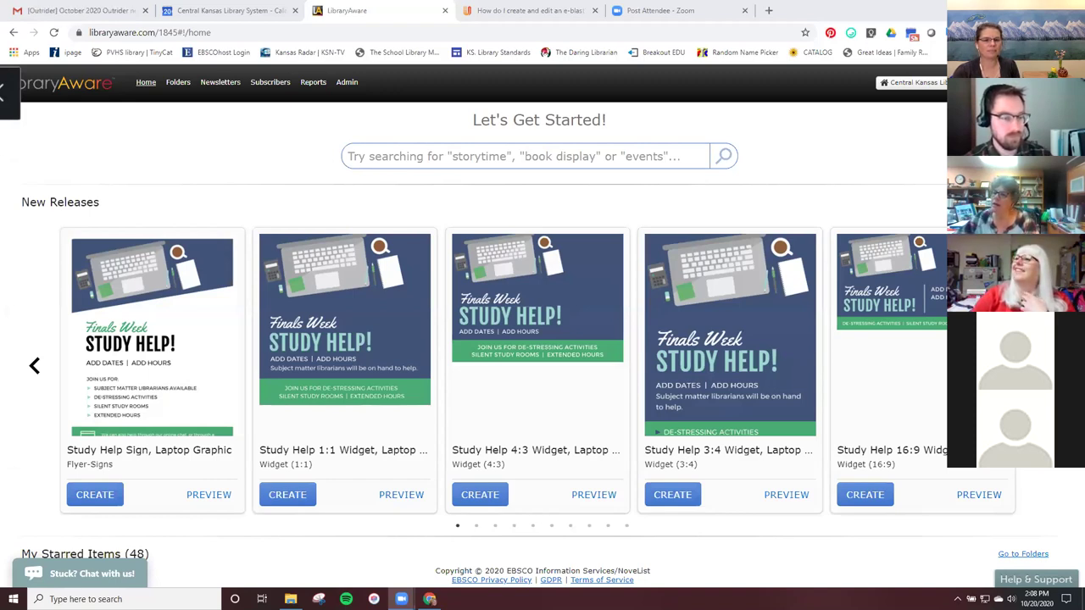
Filter All Folders by 'ckls s' and open the CKLS School Consultant folder.
click(176, 88)
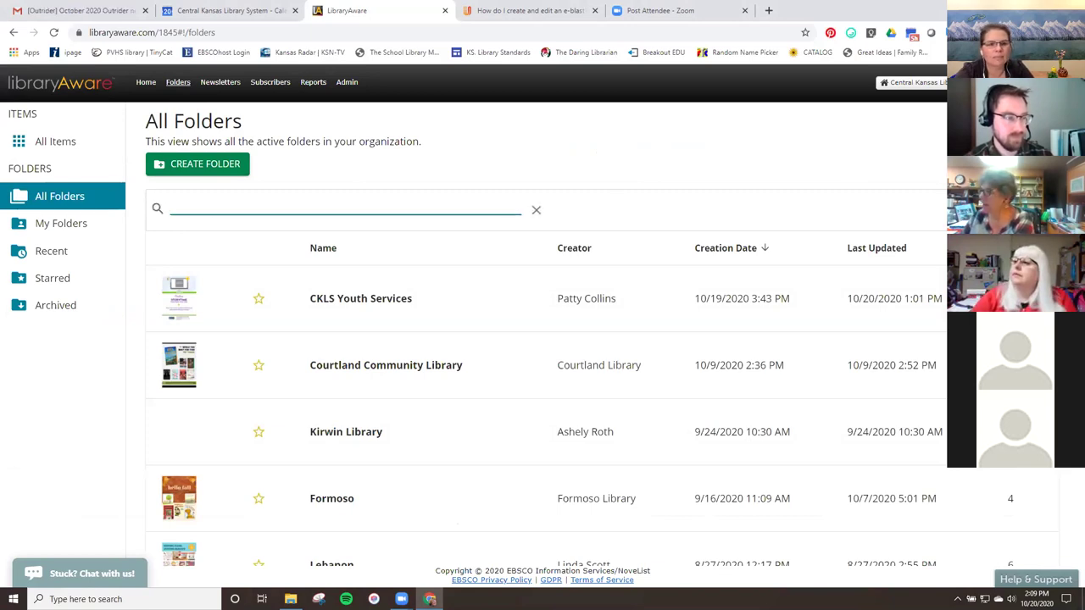
text(ckls s)
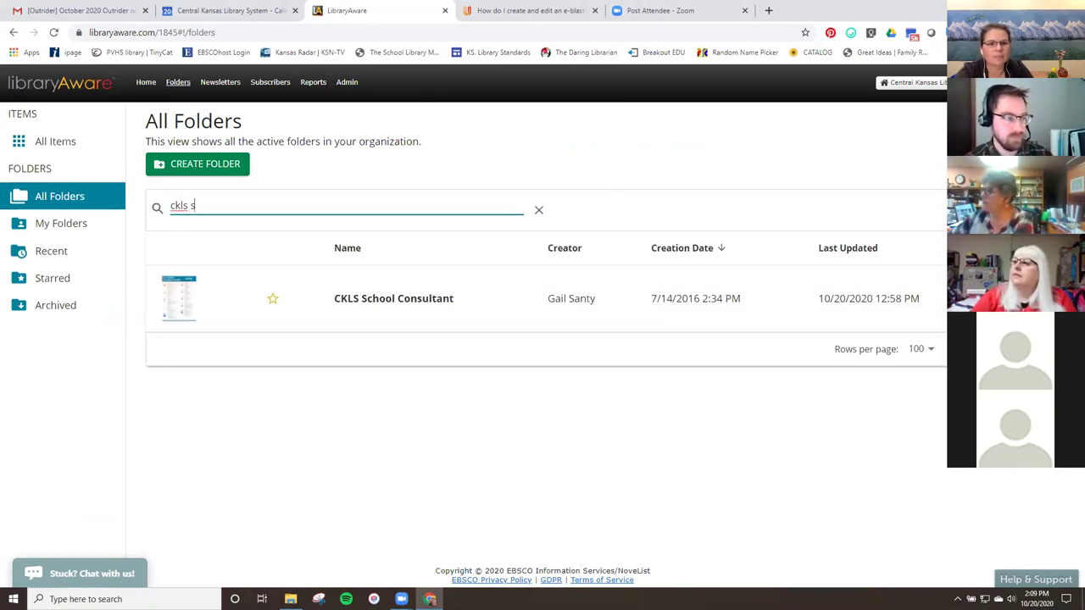
click(390, 314)
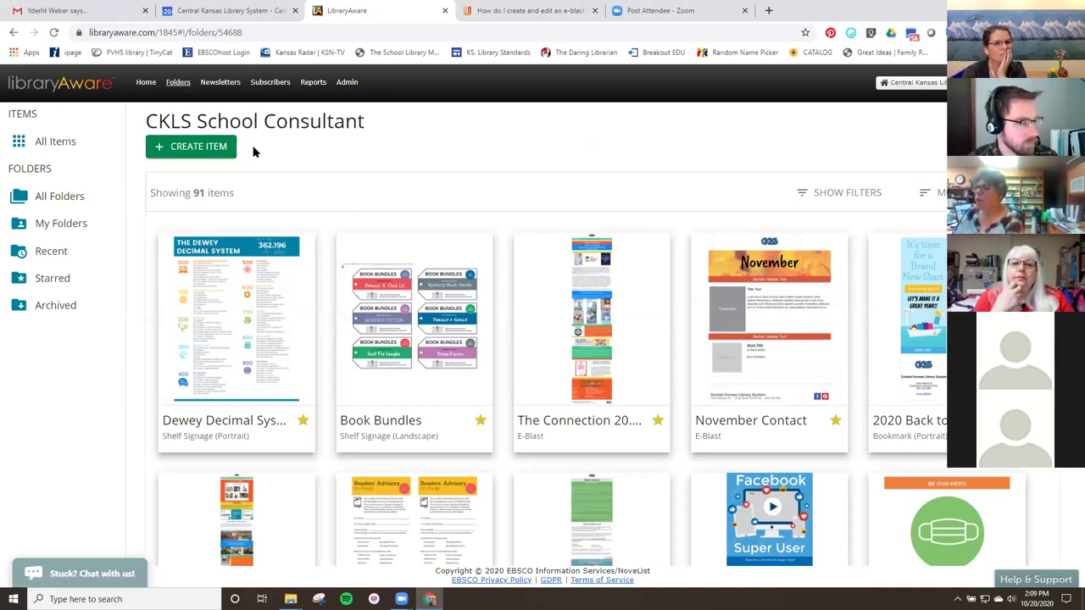
Start a new item from this folder, bringing up the 7997-template search.
click(219, 148)
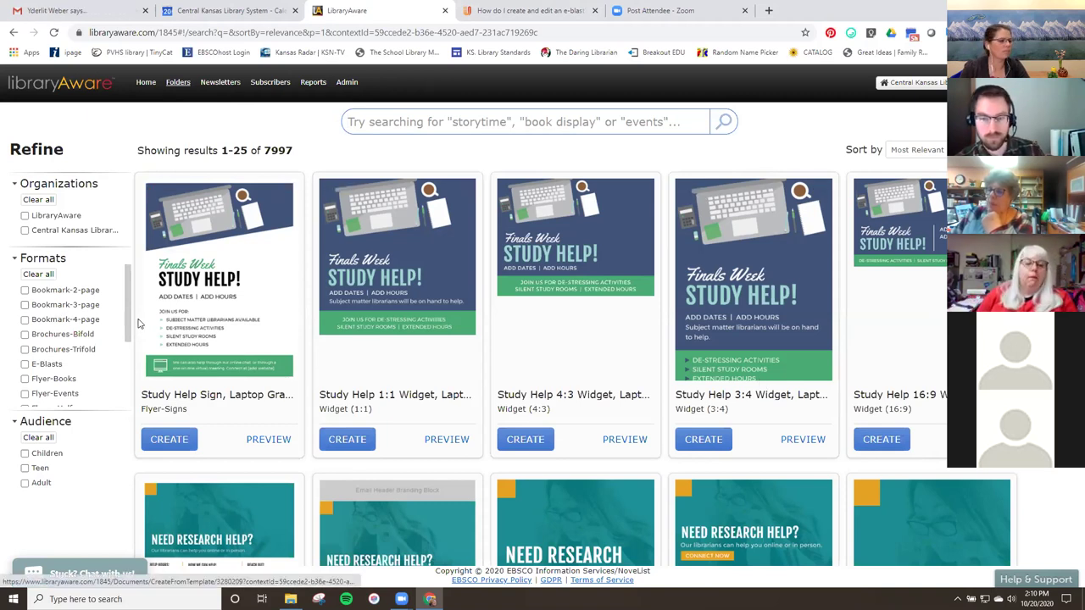
Limit the templates to E-Blasts and search for 'fall eb'.
drag(127, 337, 128, 365)
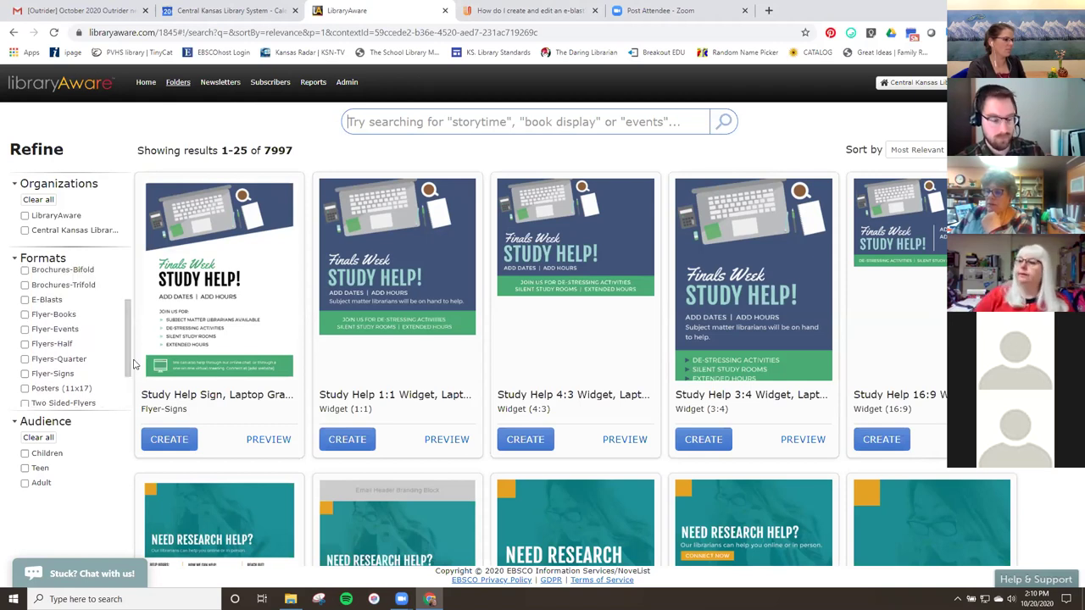
click(26, 301)
click(411, 121)
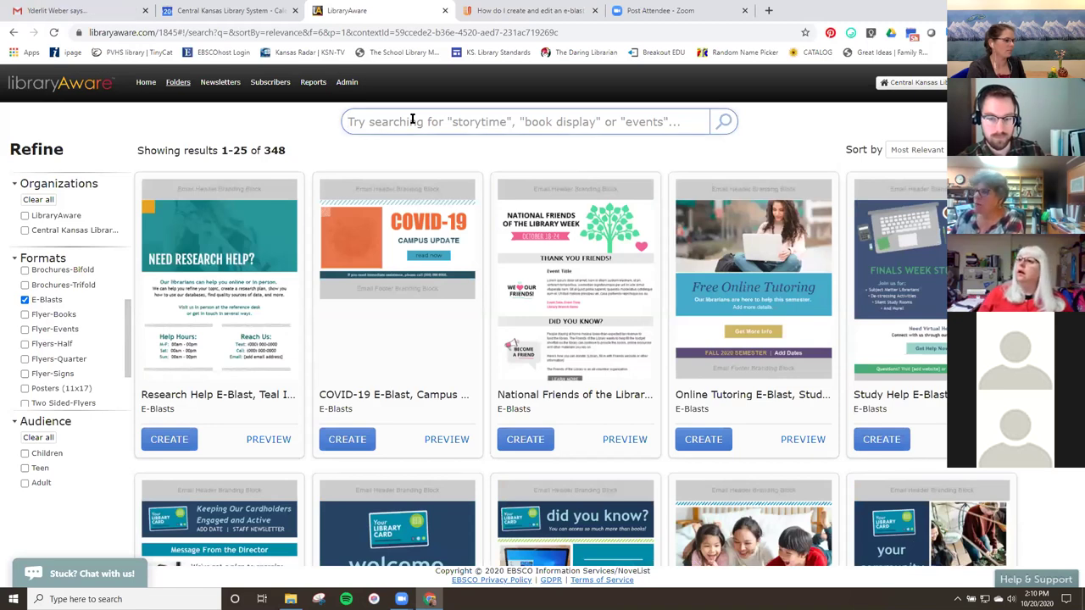
text(fall)
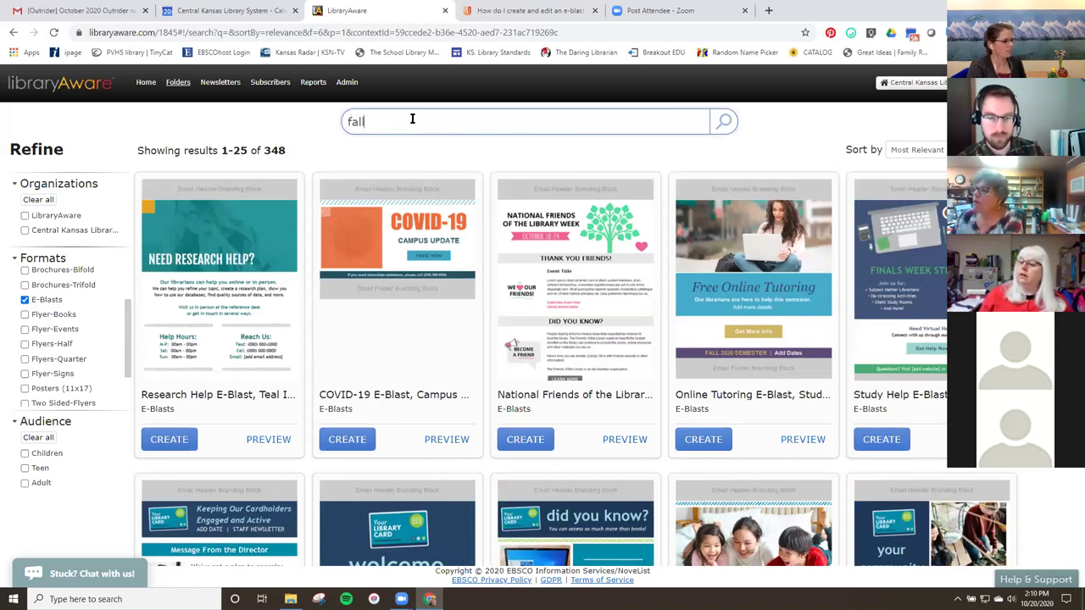
text( eblast)
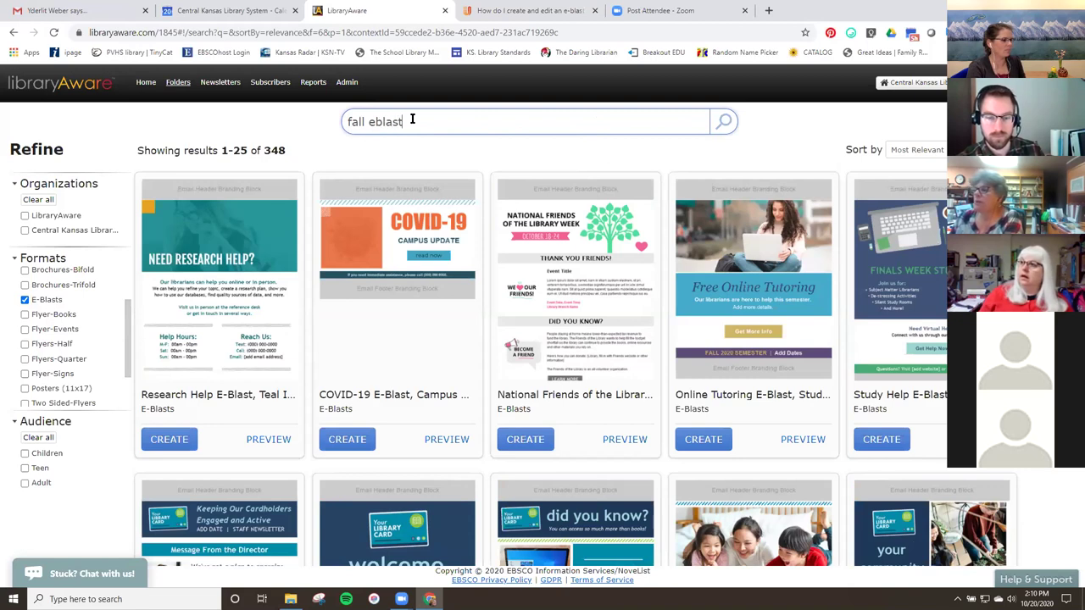
key(Return)
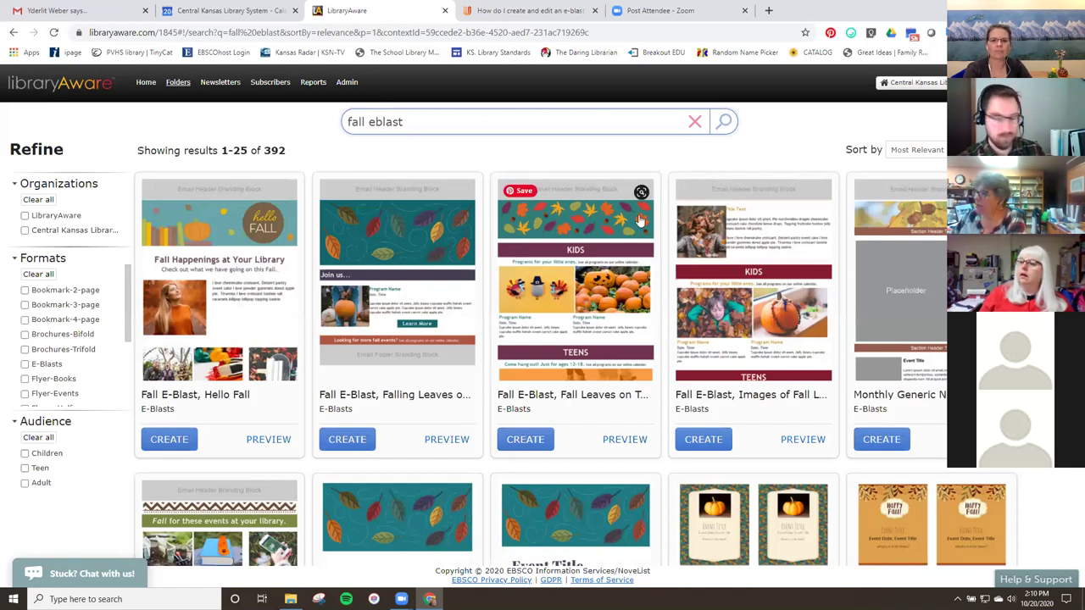
scroll(749, 386, down, 1)
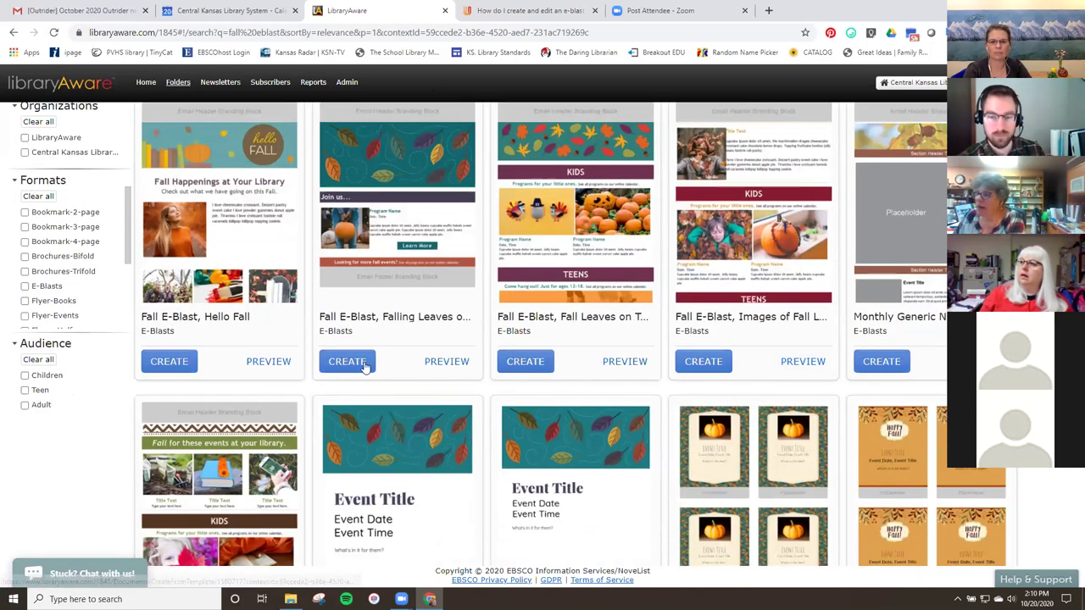
scroll(364, 370, down, 1)
scroll(280, 542, down, 3)
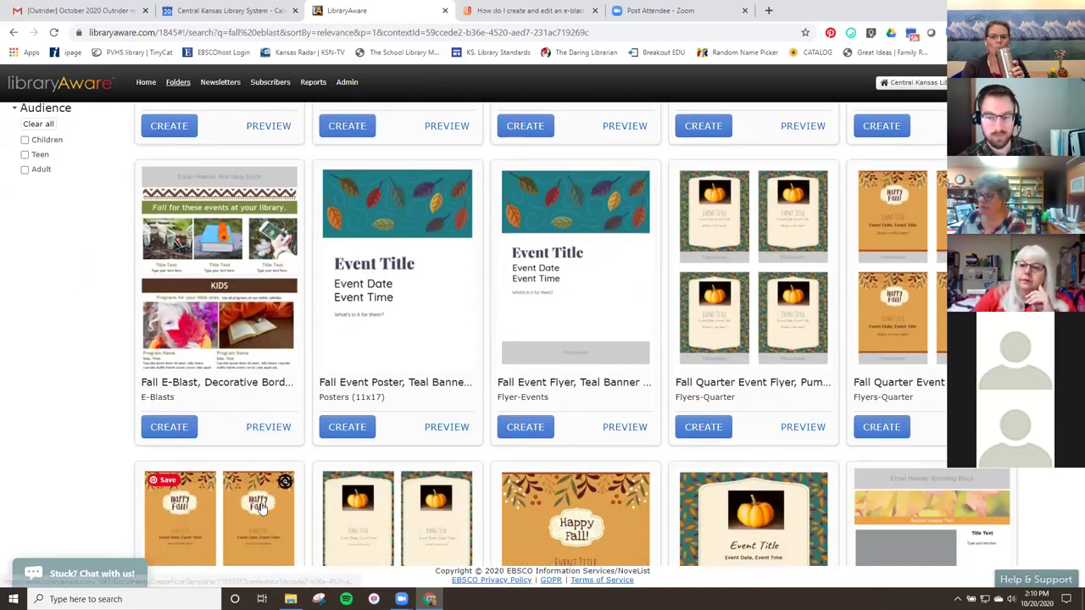
scroll(321, 413, up, 1)
scroll(321, 413, up, 4)
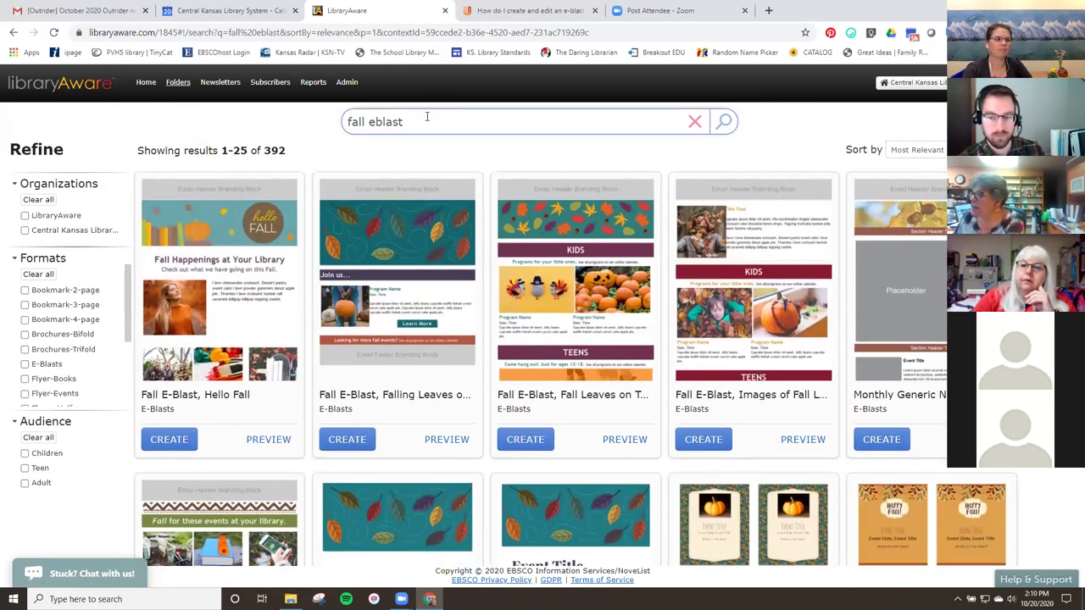
Change the template search to 'november eb' and run it.
click(427, 121)
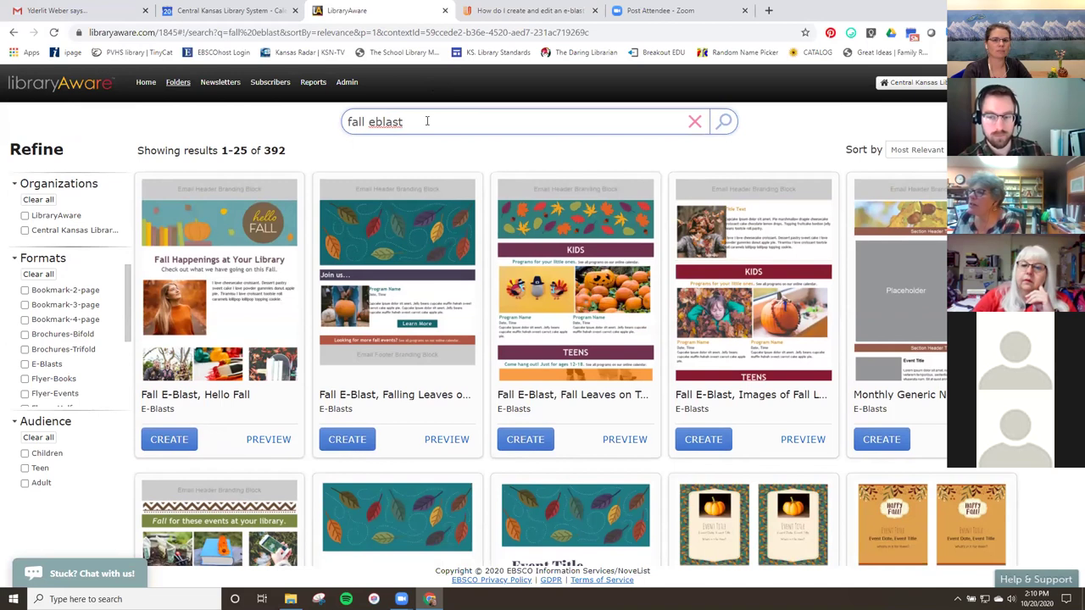
drag(352, 119, 339, 120)
text(november)
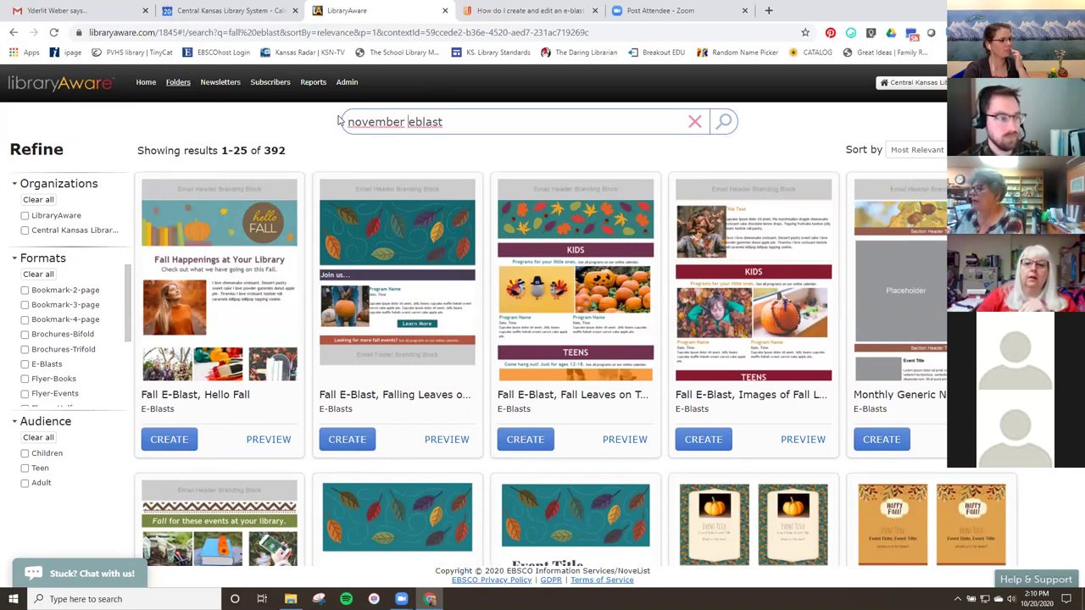
key(Return)
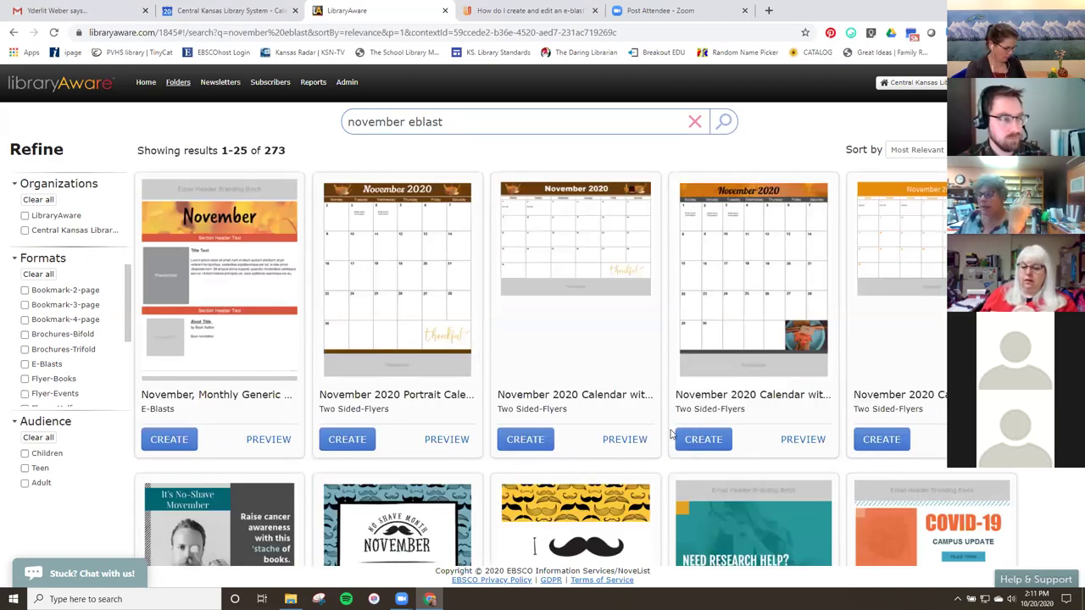
scroll(413, 512, down, 1)
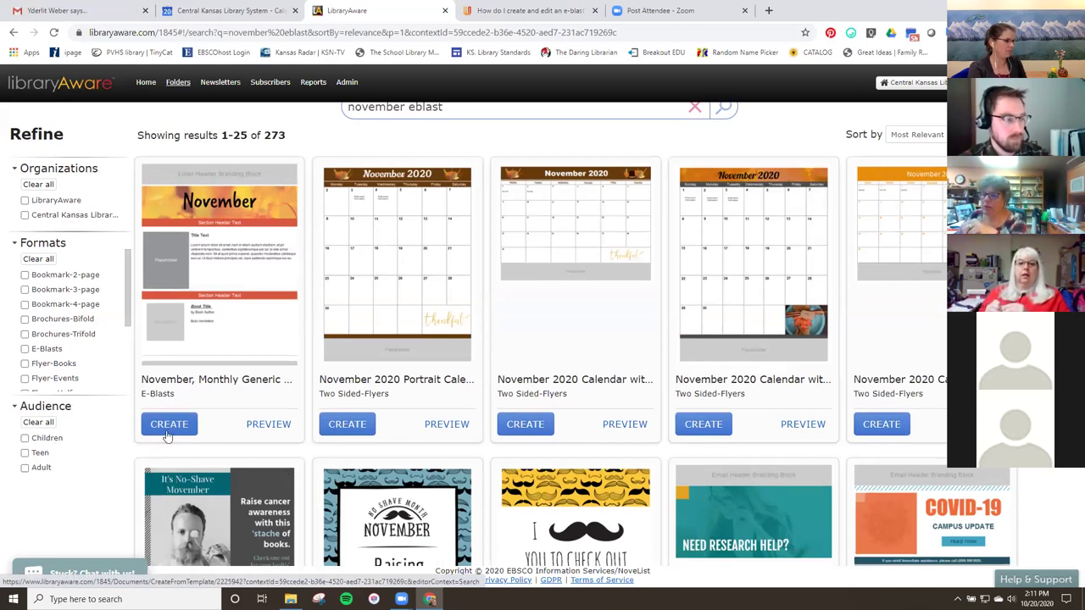
Filter the All Folders list down to the 'ckls' folders.
click(173, 85)
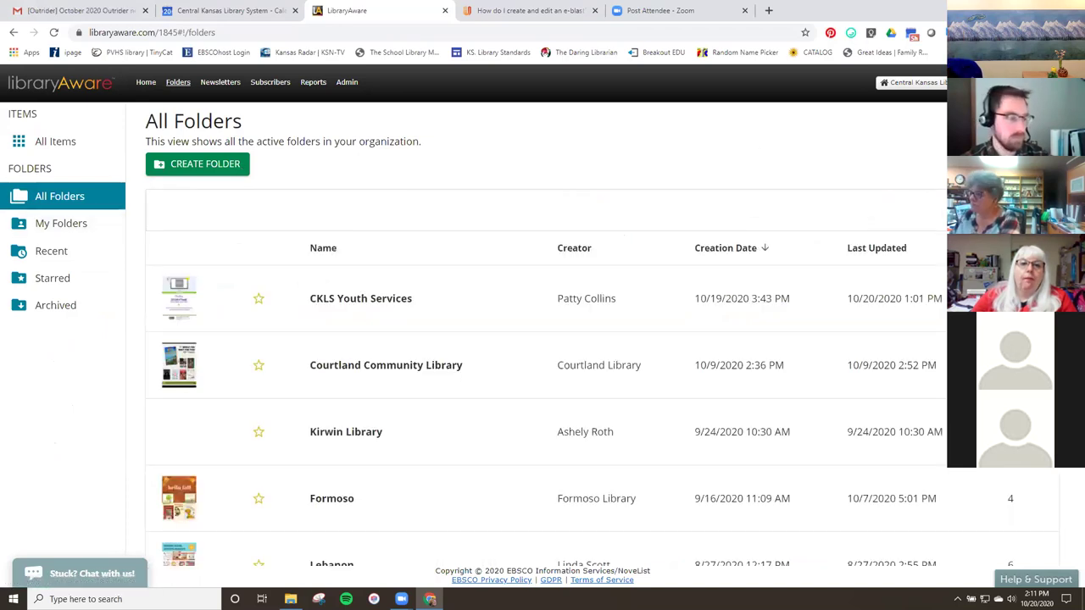
text(klss)
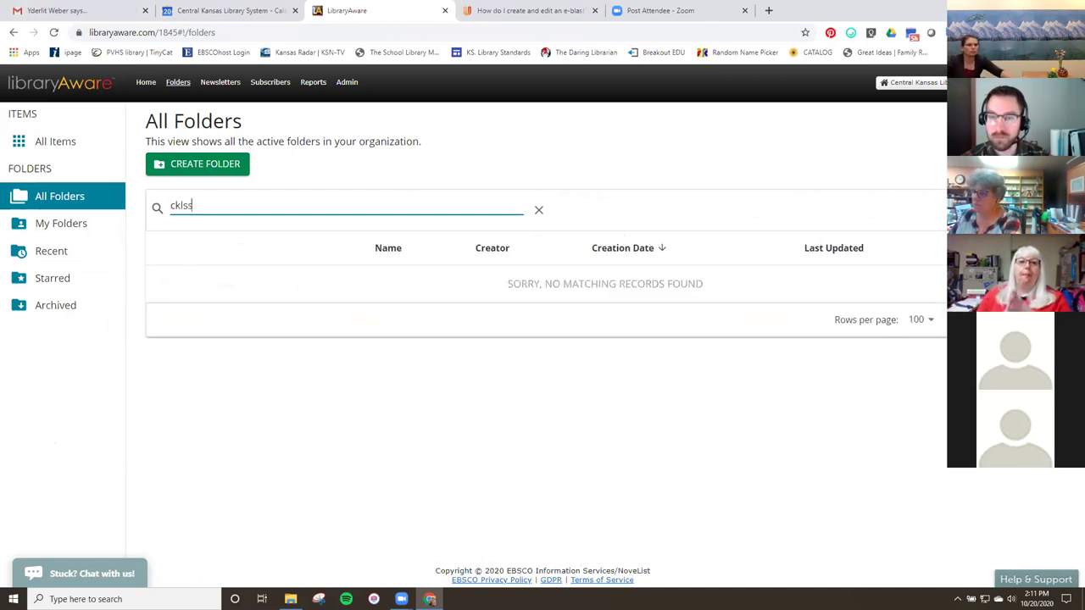
key(BackSpace)
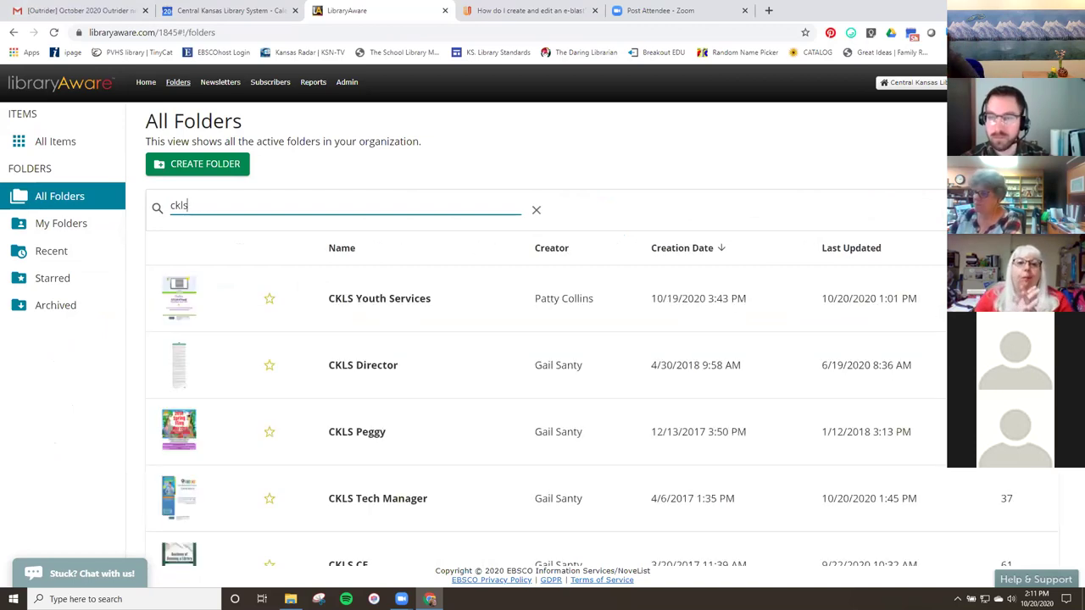
Open CKLS School Consultant and choose Edit on the November Contact e-blast card.
text(s)
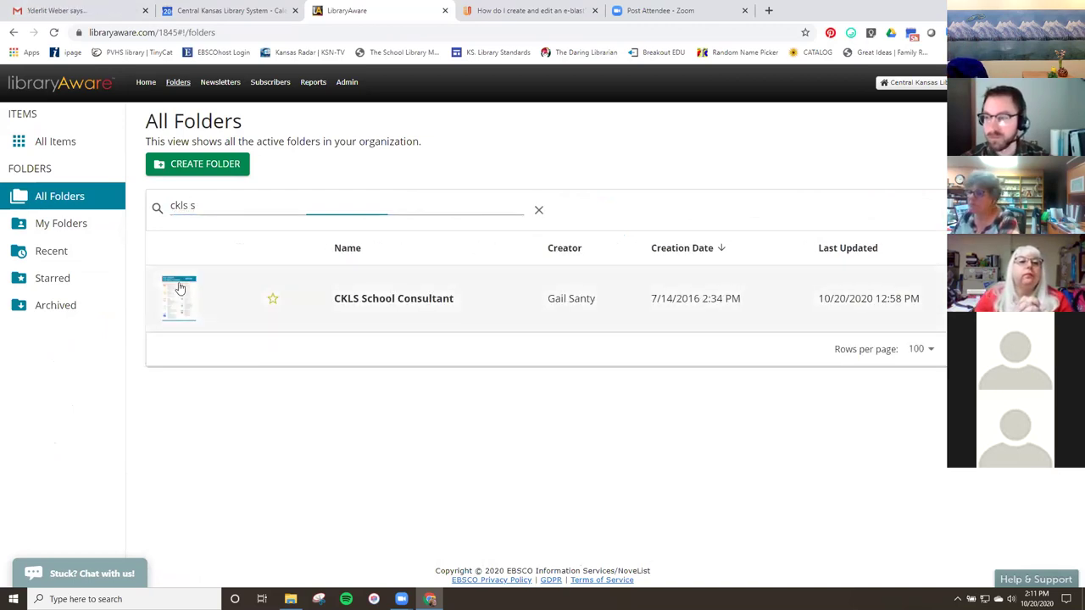
click(178, 292)
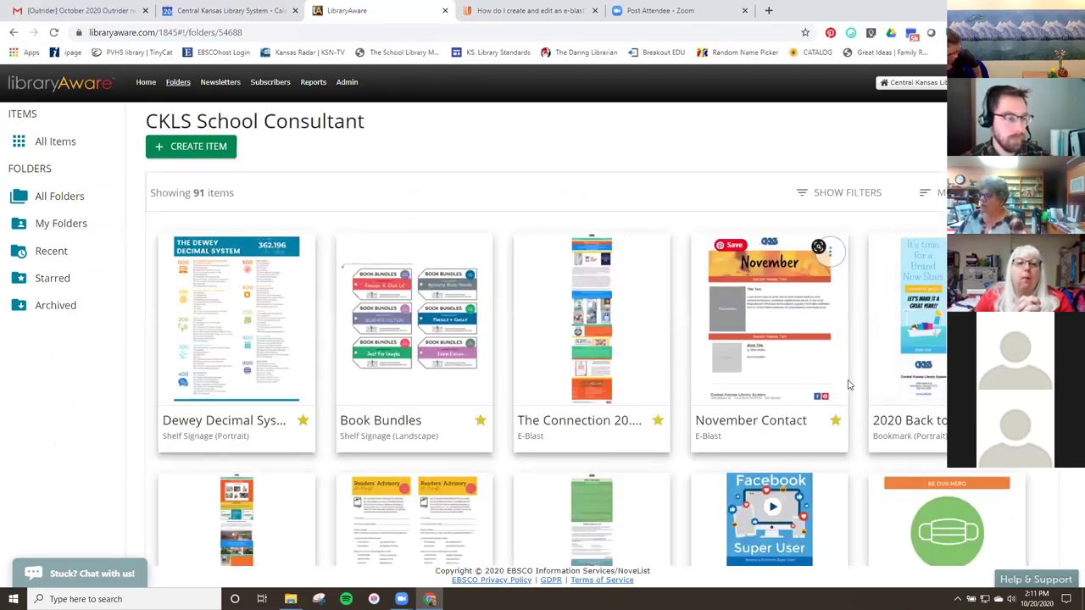
click(831, 254)
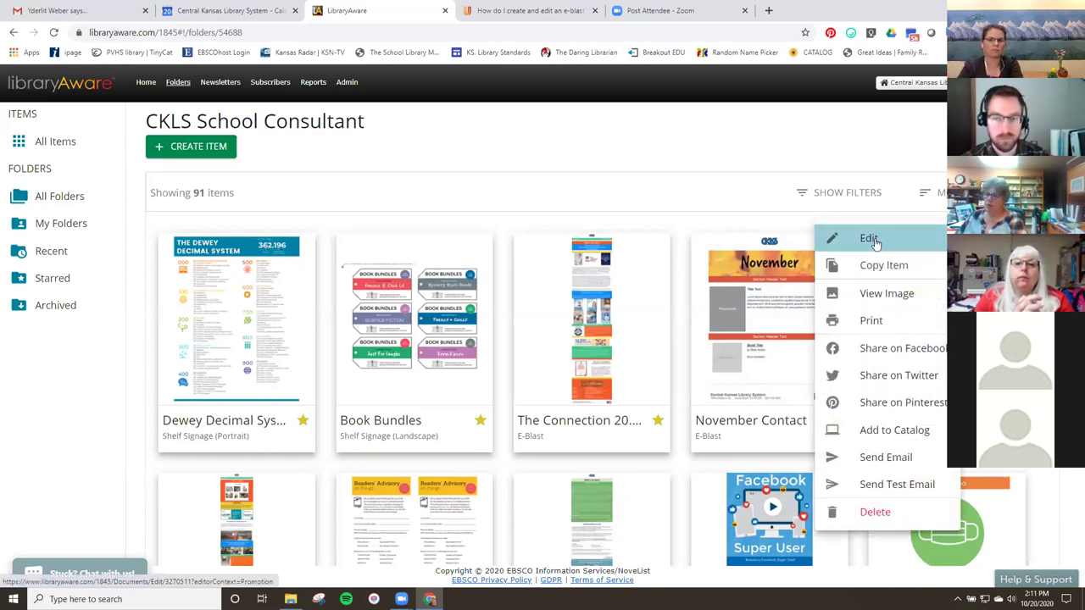
click(871, 240)
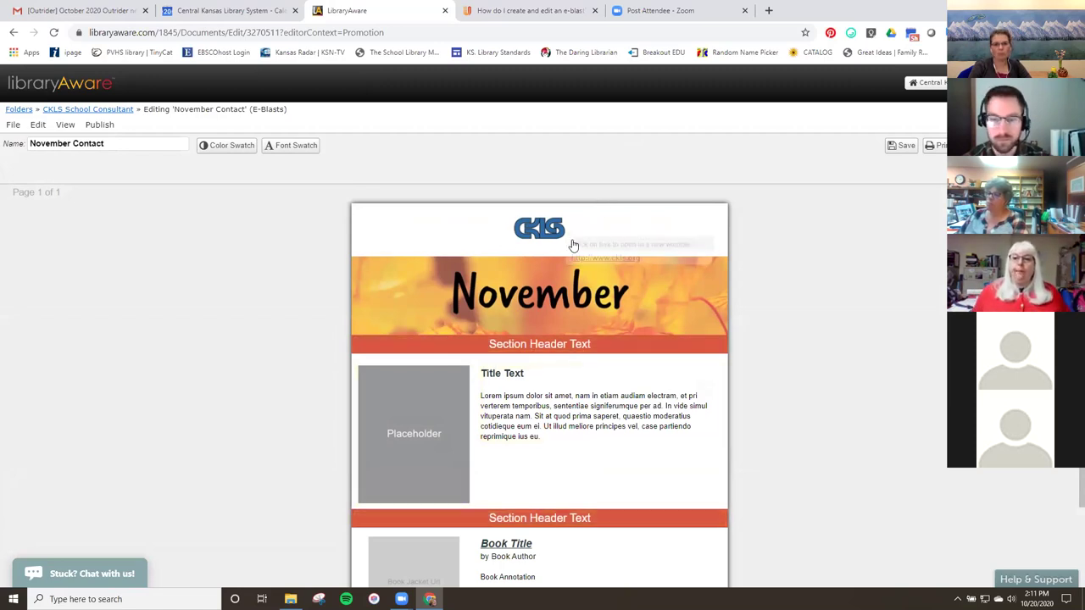
mouse_move(524, 228)
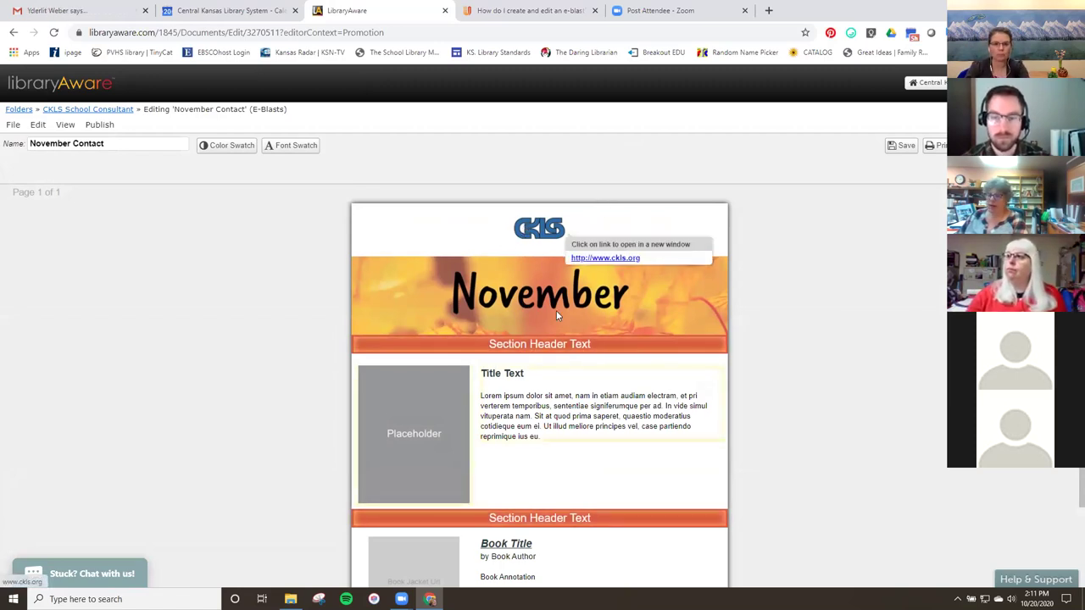
scroll(569, 333, down, 2)
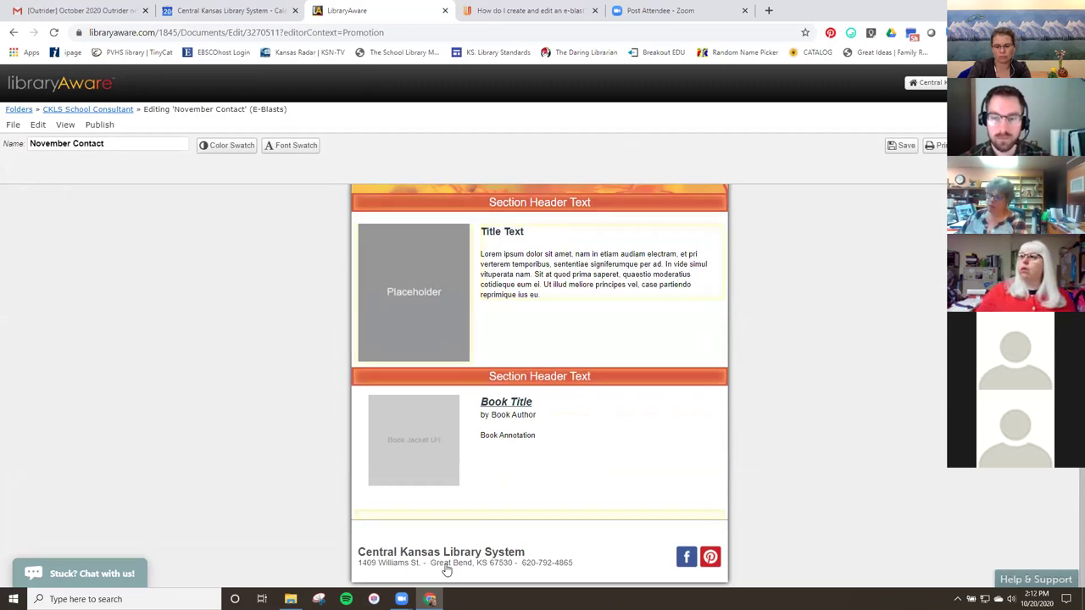
scroll(602, 364, up, 2)
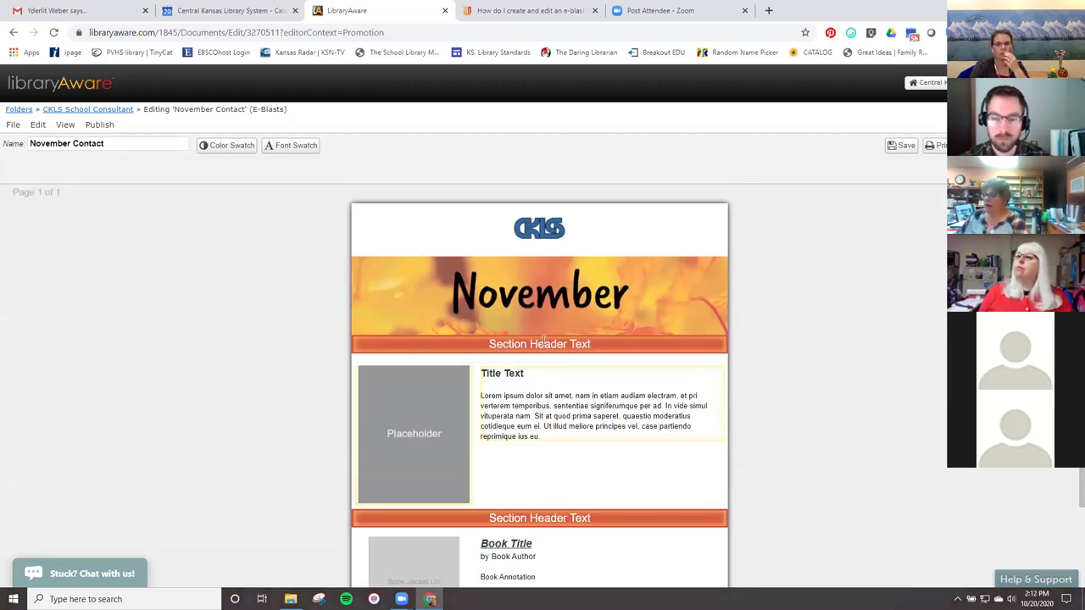
mouse_move(543, 341)
click(604, 338)
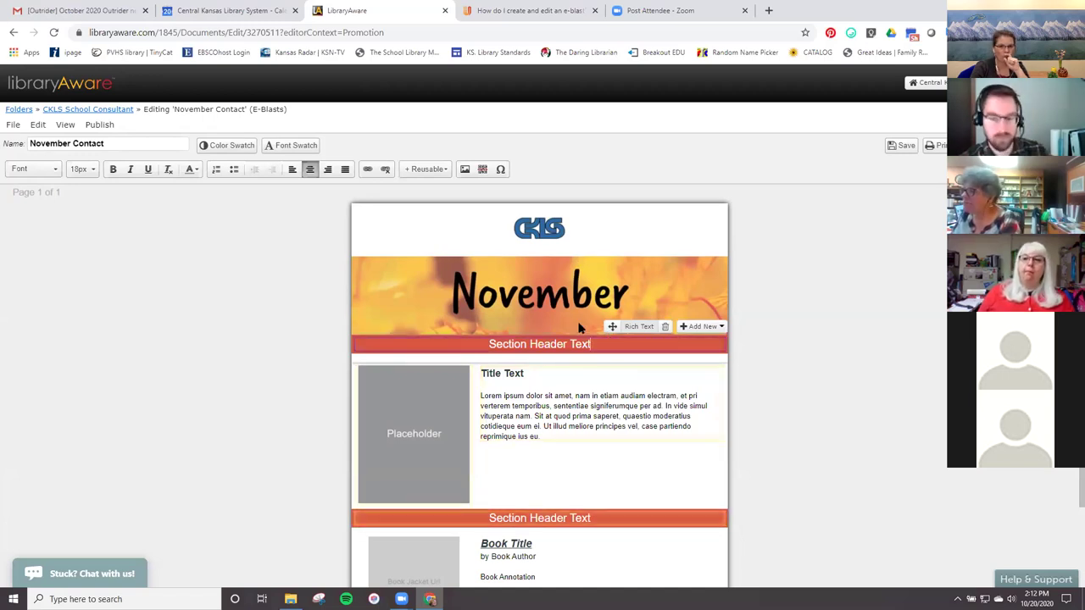
click(667, 299)
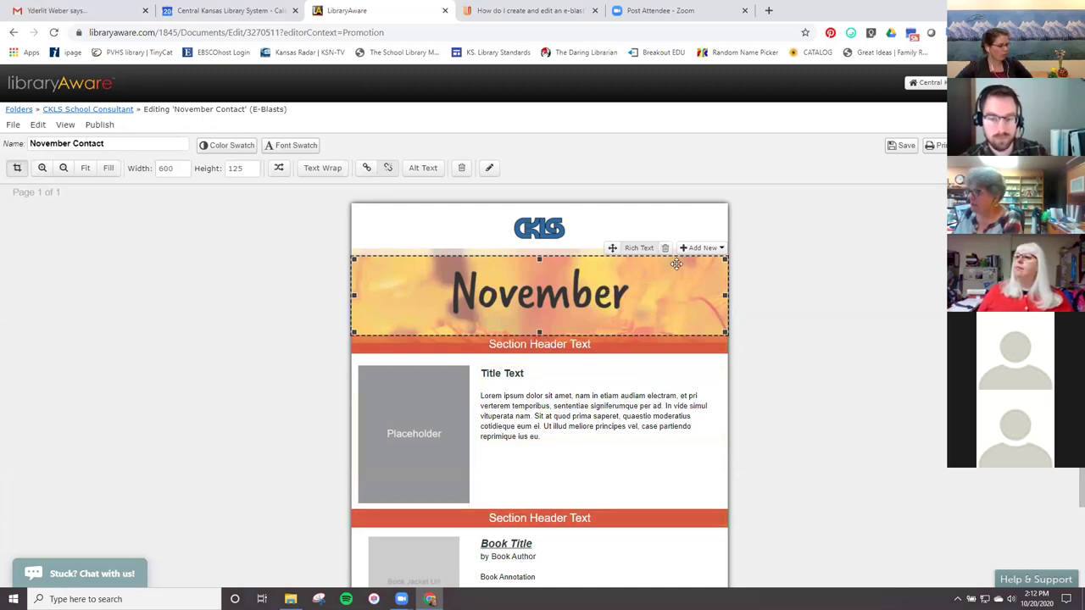
Replace the first Section Header Text placeholder with 'The Connection 2020'.
click(509, 345)
drag(489, 344, 605, 346)
text(The C)
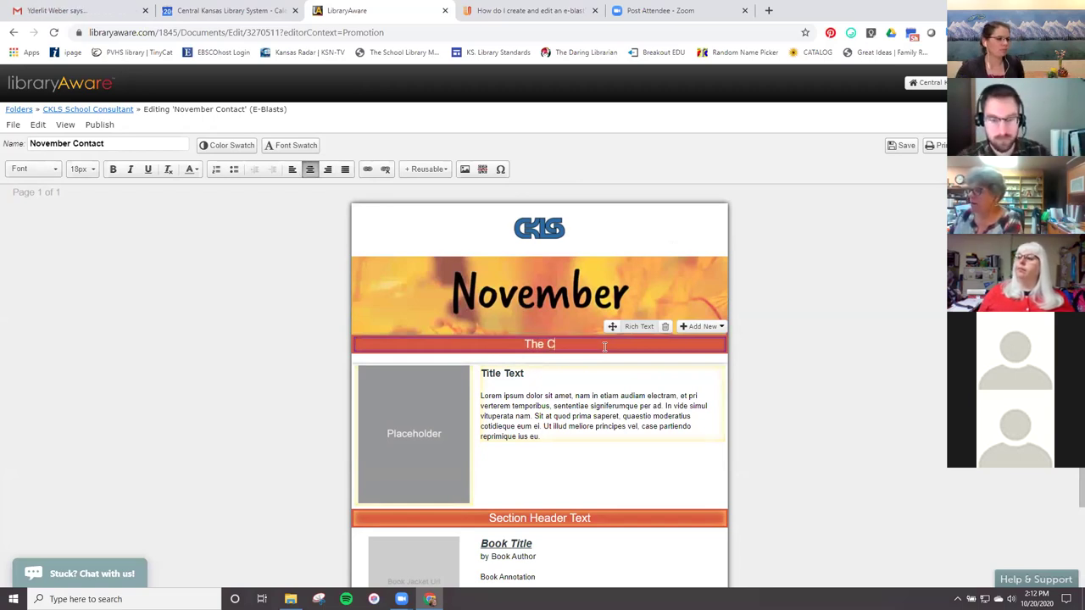
text(onnection)
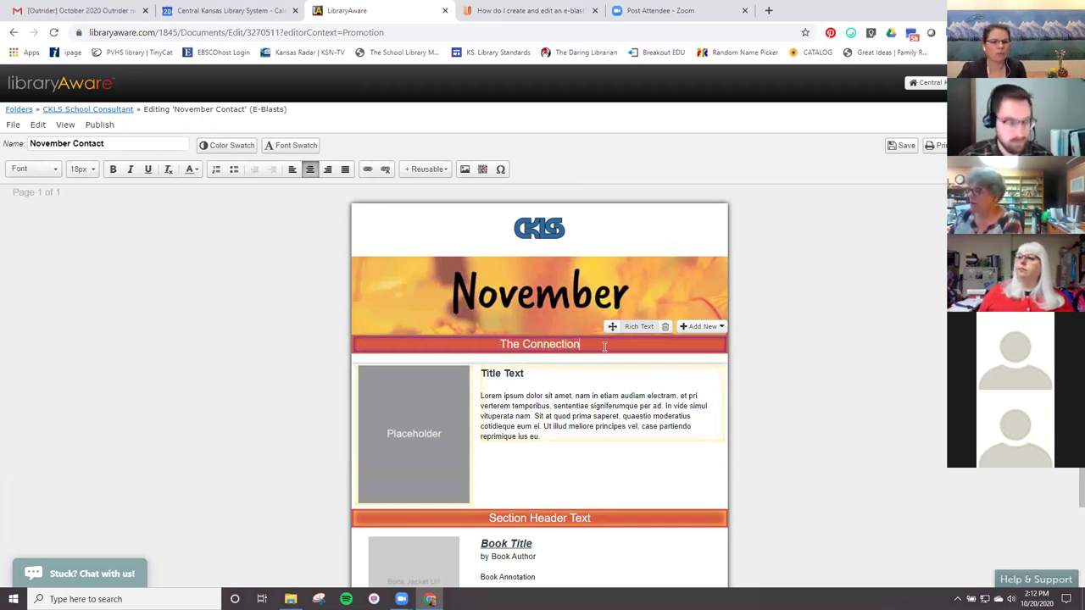
text( 2020)
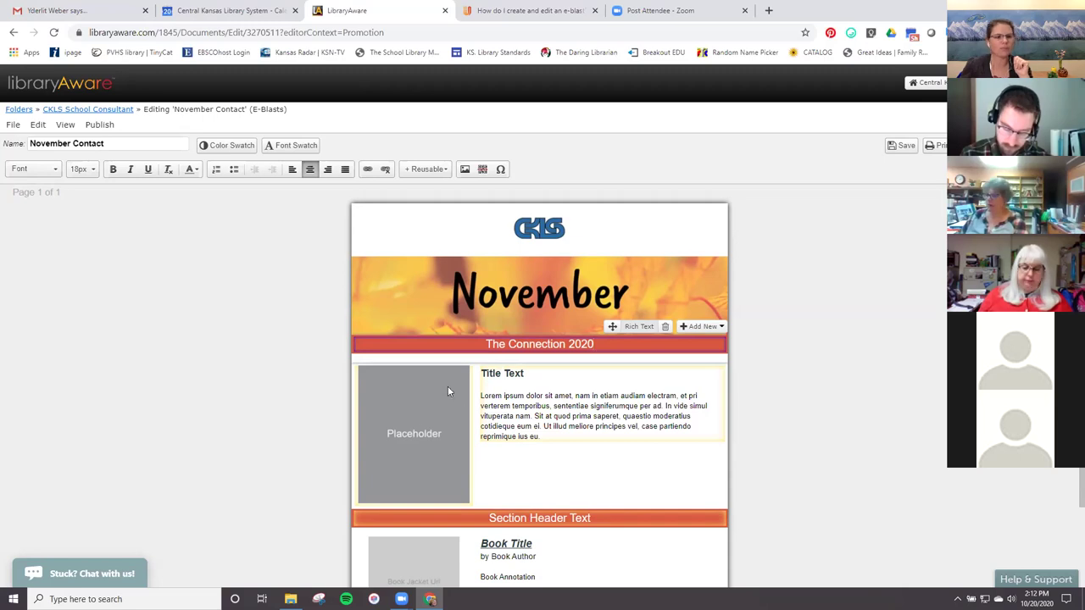
scroll(632, 420, down, 2)
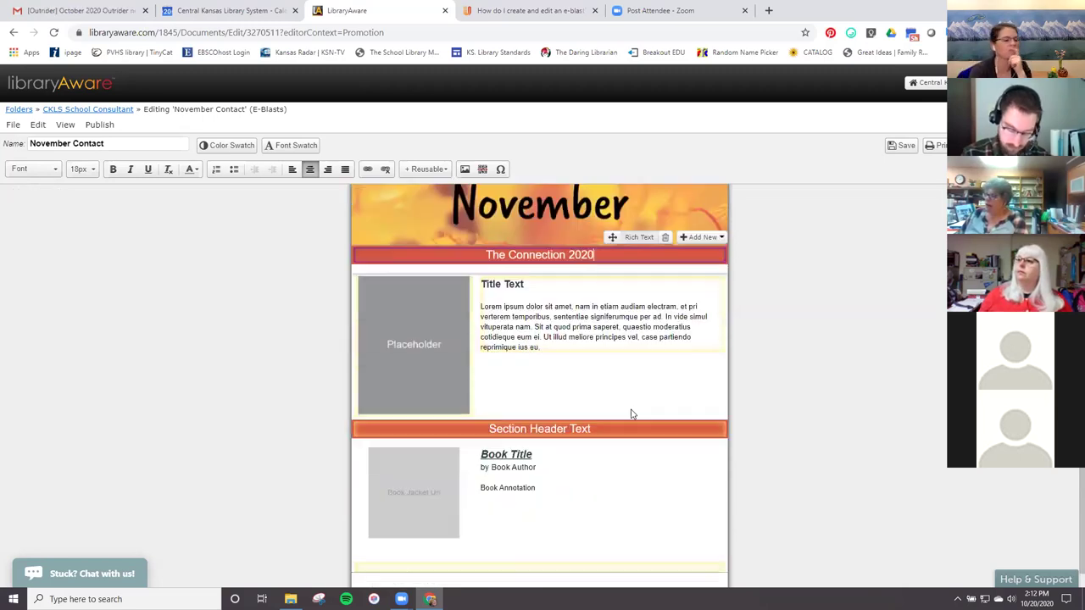
scroll(631, 414, up, 2)
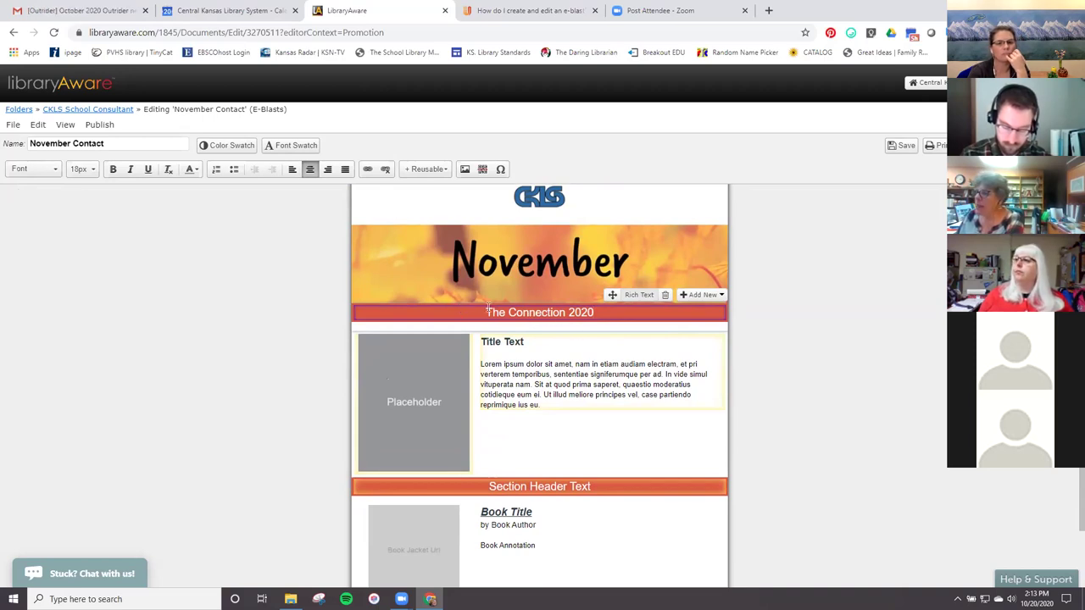
Insert a B-background Section Header beneath 'The Connection 2020' and bring up Font Swatch.
click(707, 295)
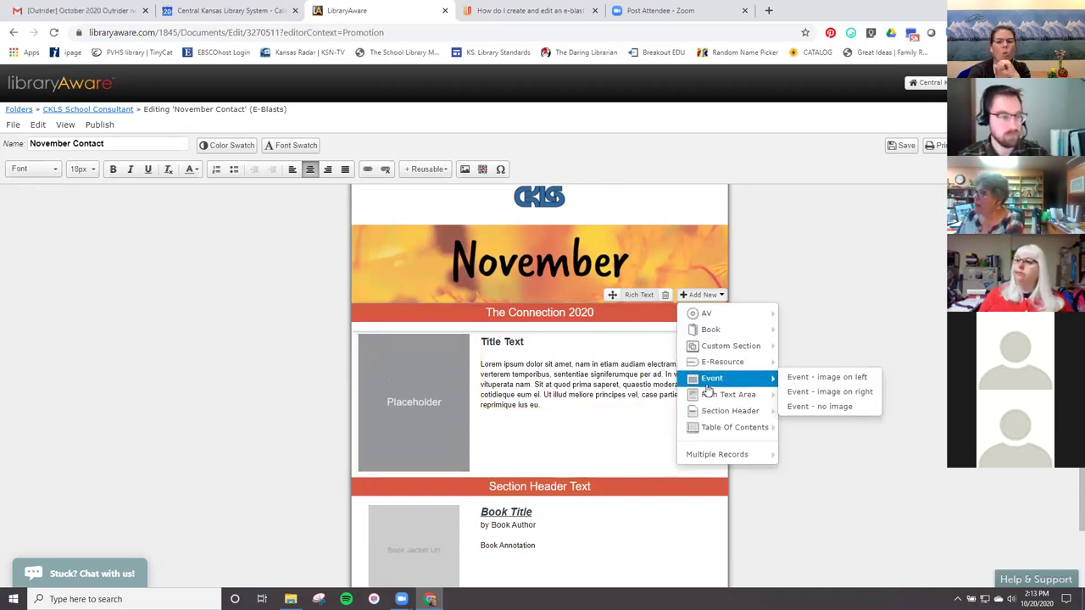
mouse_move(713, 419)
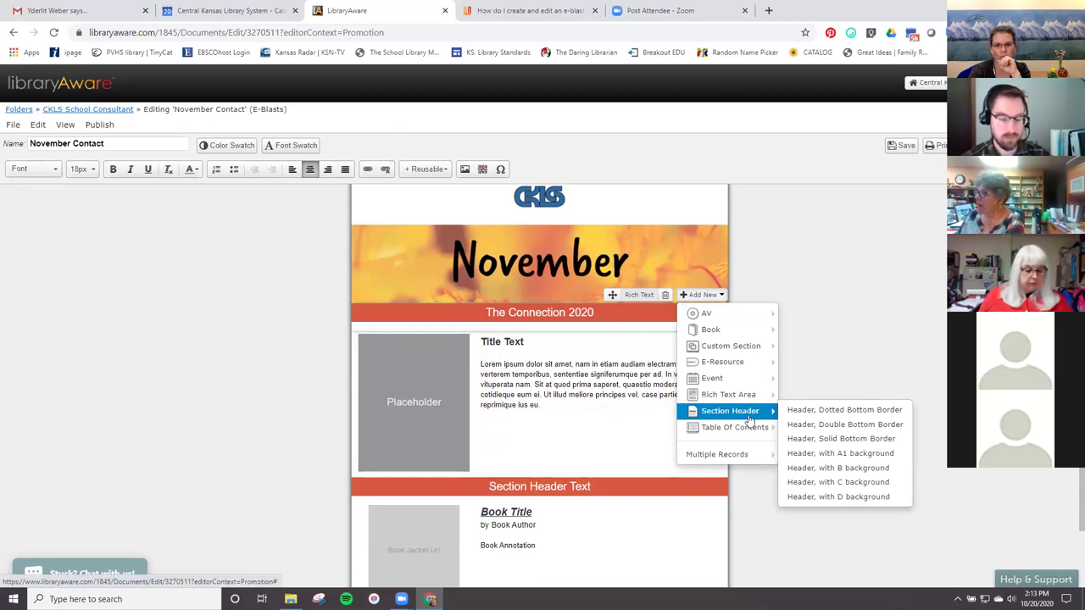
click(830, 471)
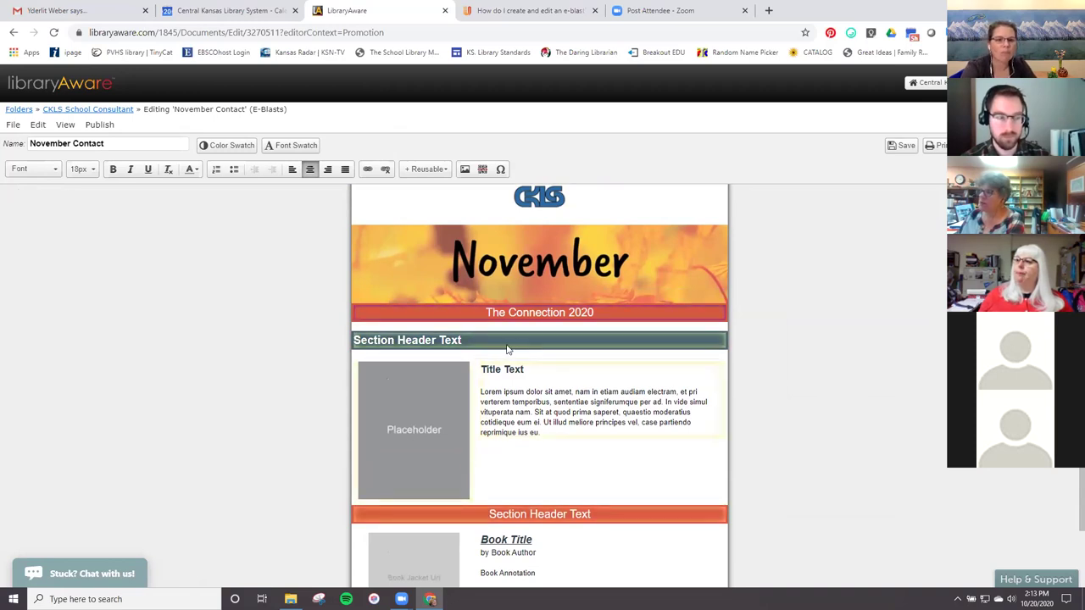
click(286, 149)
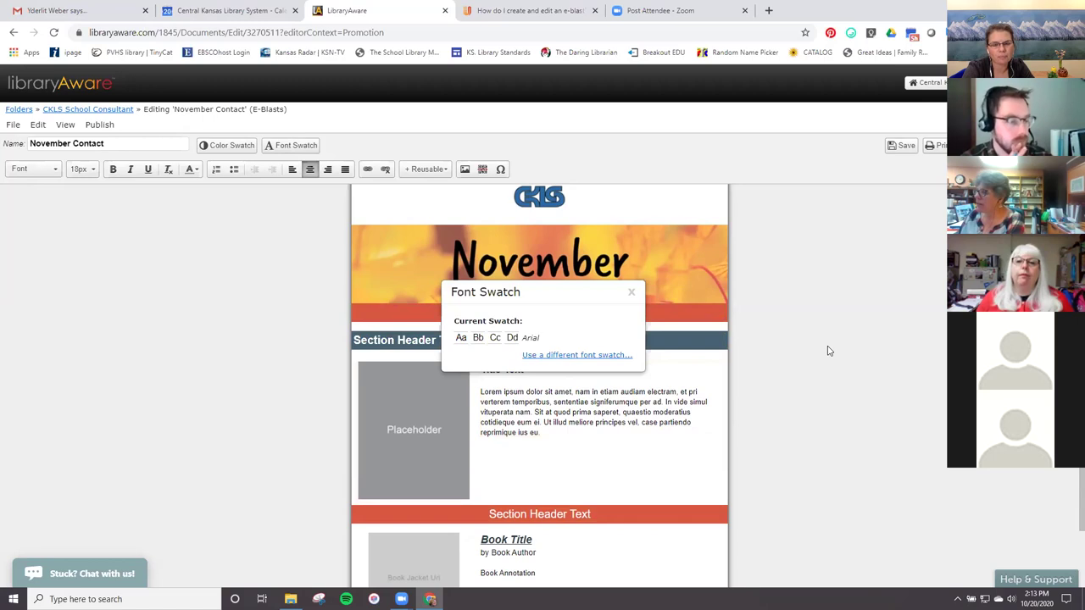
Close Font Swatch, browse alternative colour swatches, and keep the Red 2 scheme.
click(634, 297)
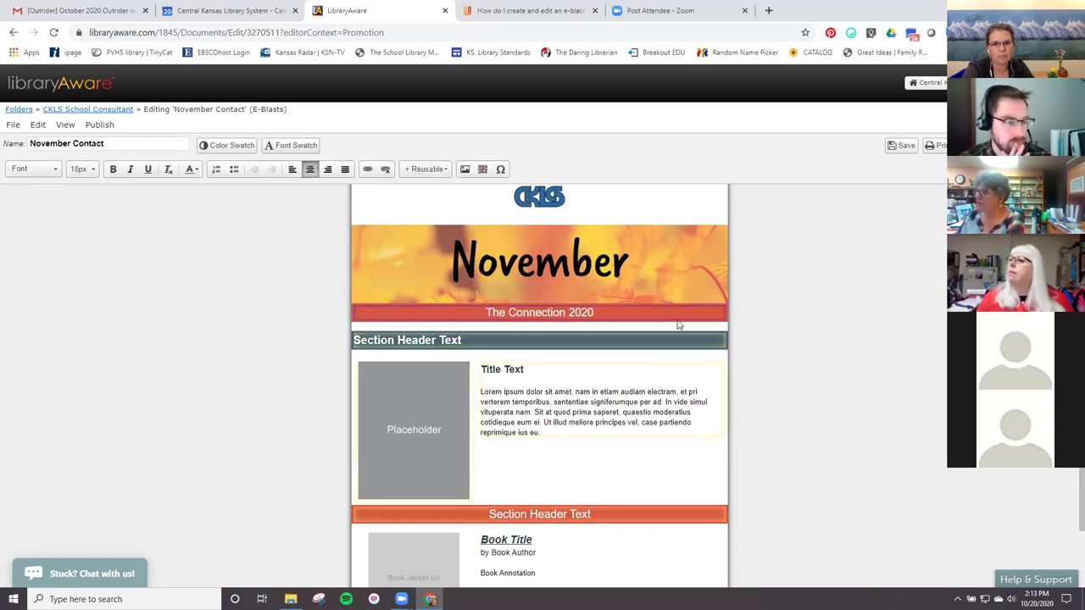
mouse_move(697, 328)
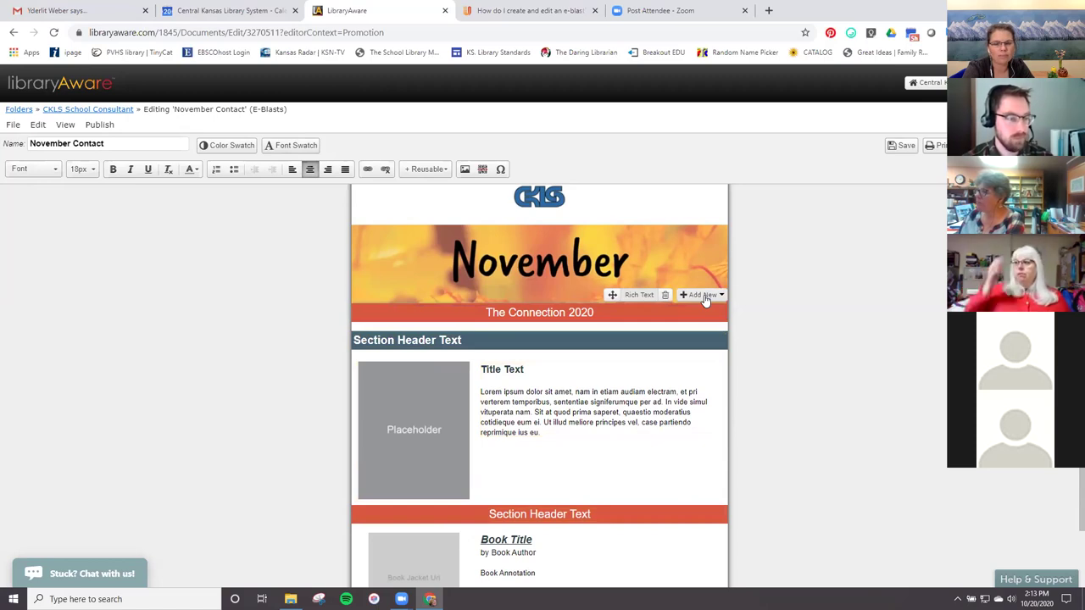
click(705, 296)
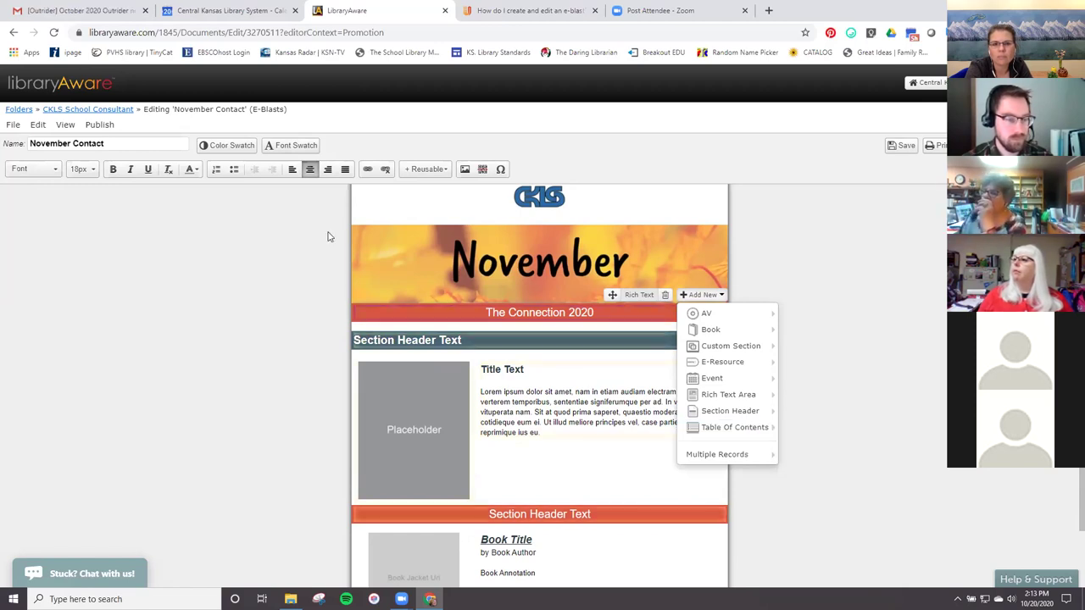
click(243, 148)
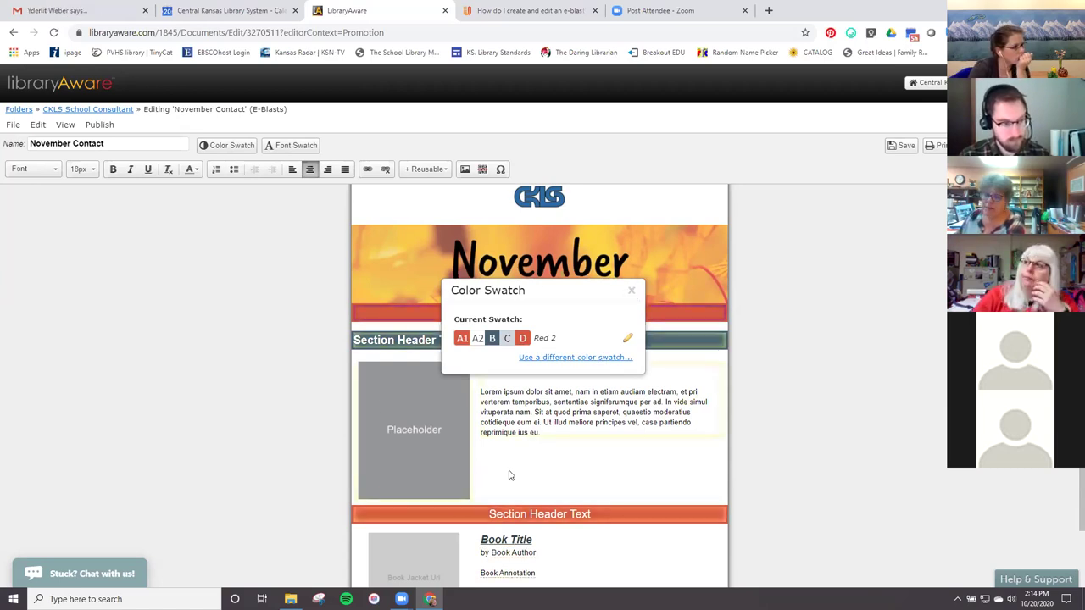
click(617, 359)
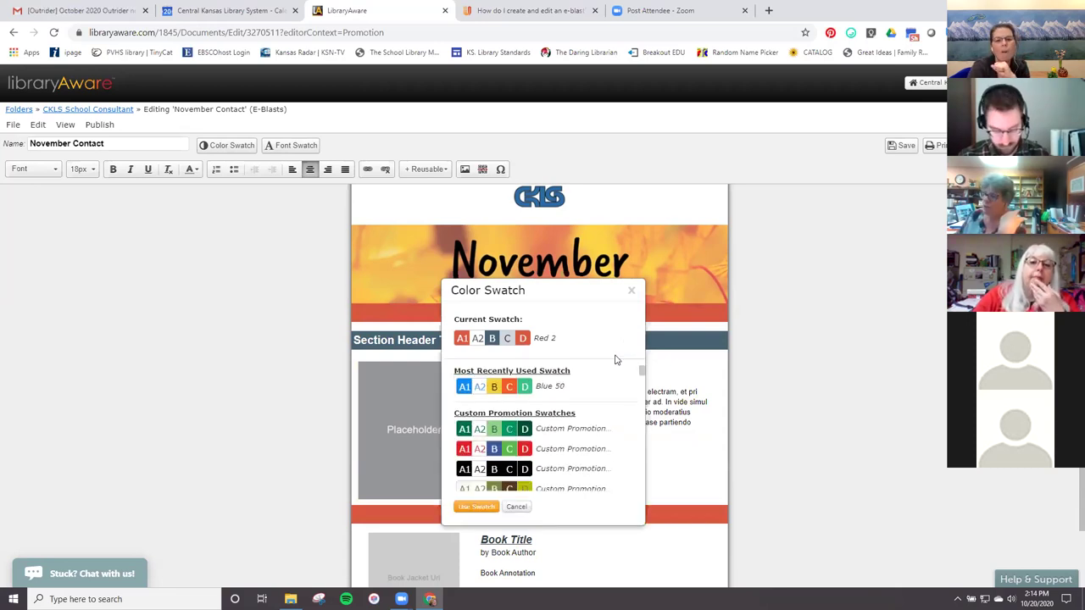
scroll(602, 441, down, 5)
scroll(602, 442, down, 10)
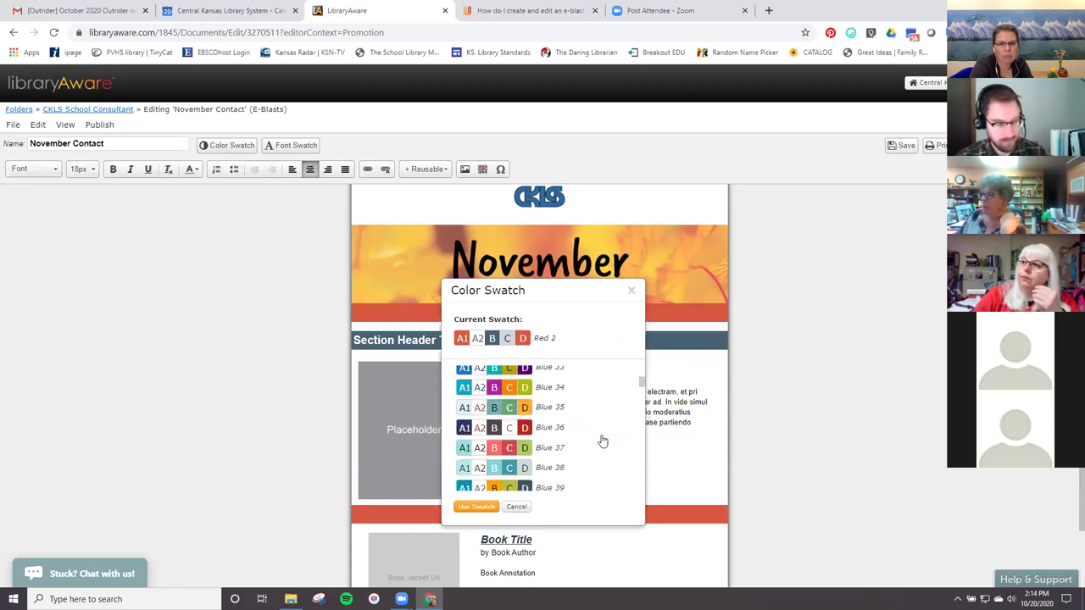
scroll(602, 442, down, 6)
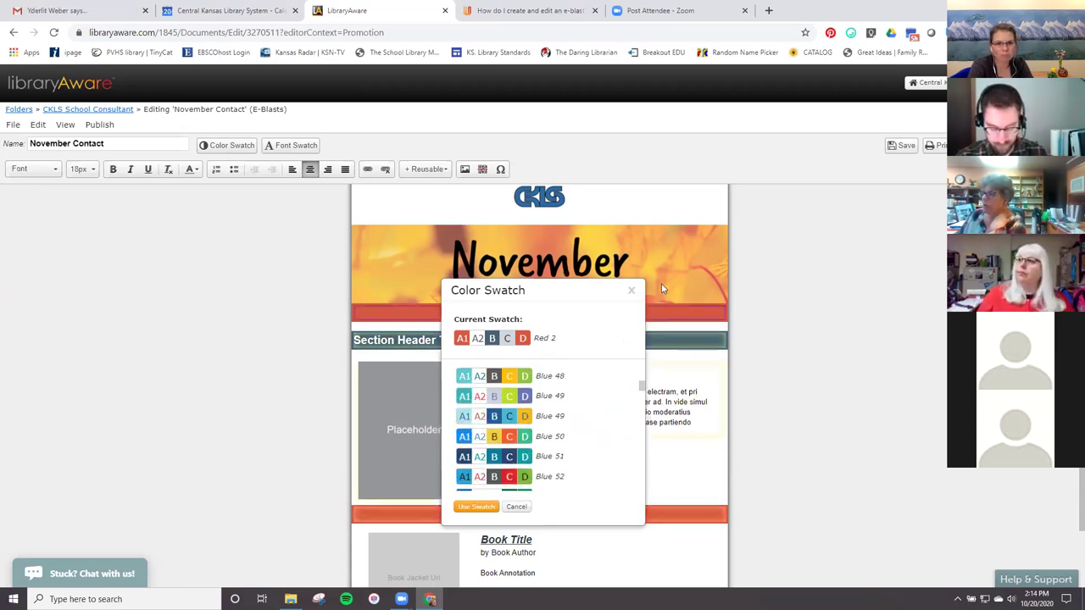
click(631, 291)
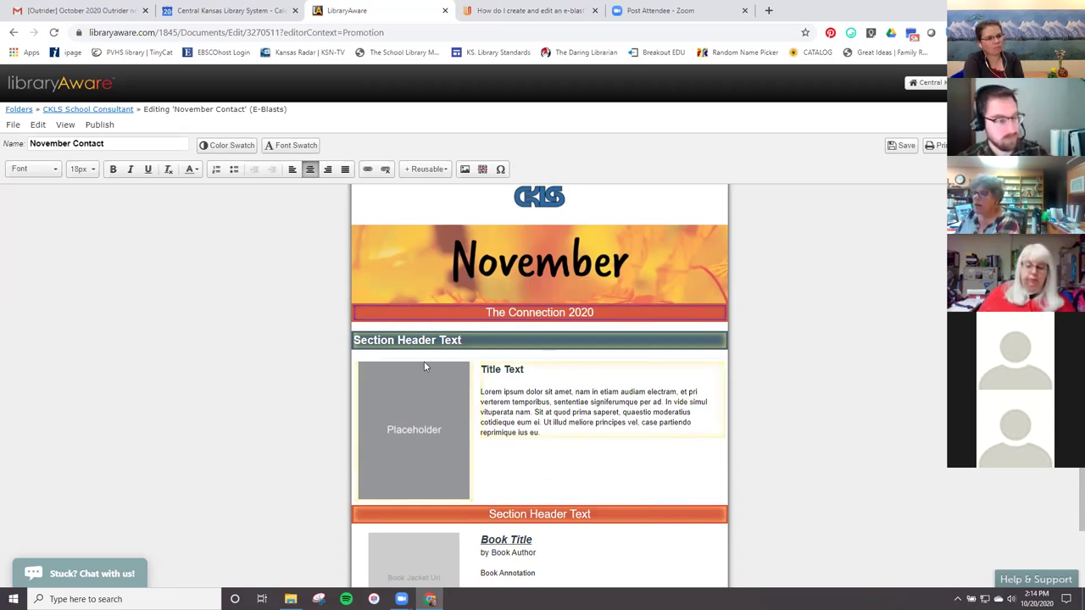
Replace the slate-blue header's placeholder text with 'What's Happening' and centre-align it.
click(475, 340)
drag(475, 340, 348, 342)
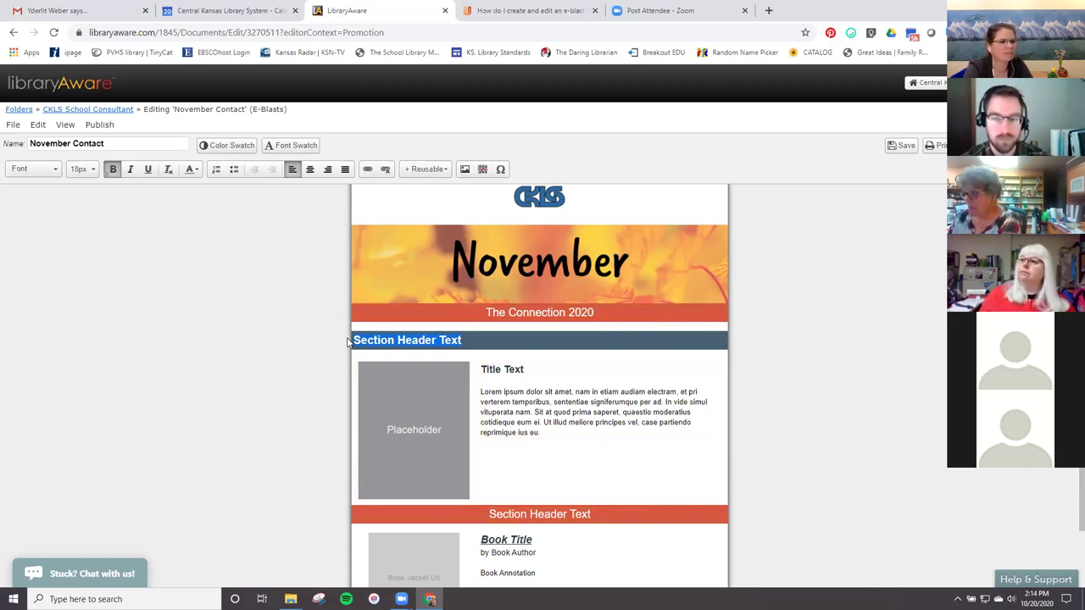
text(What)
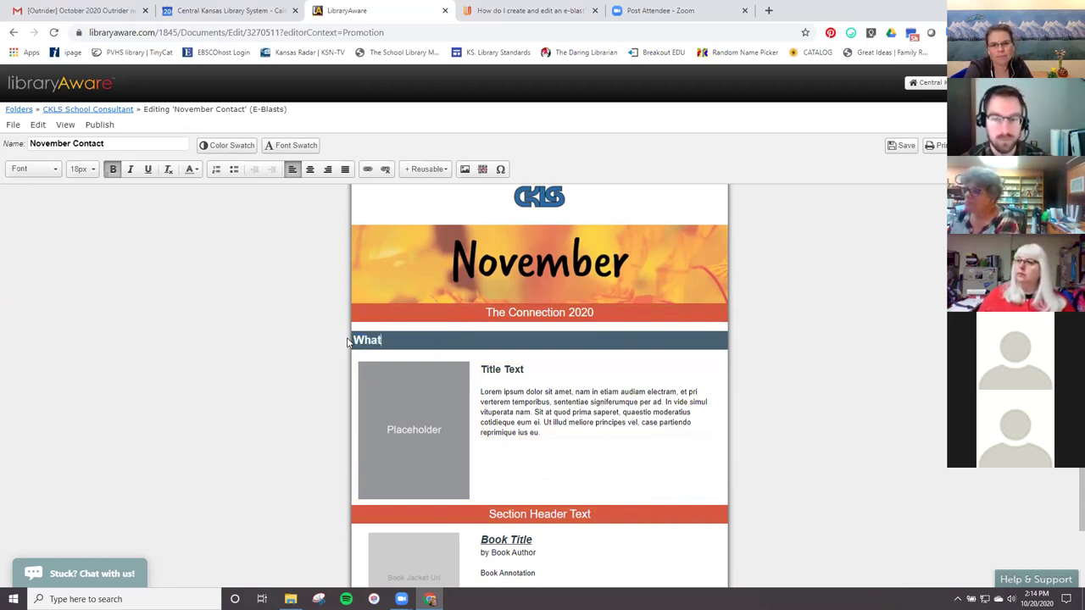
text('s Happening)
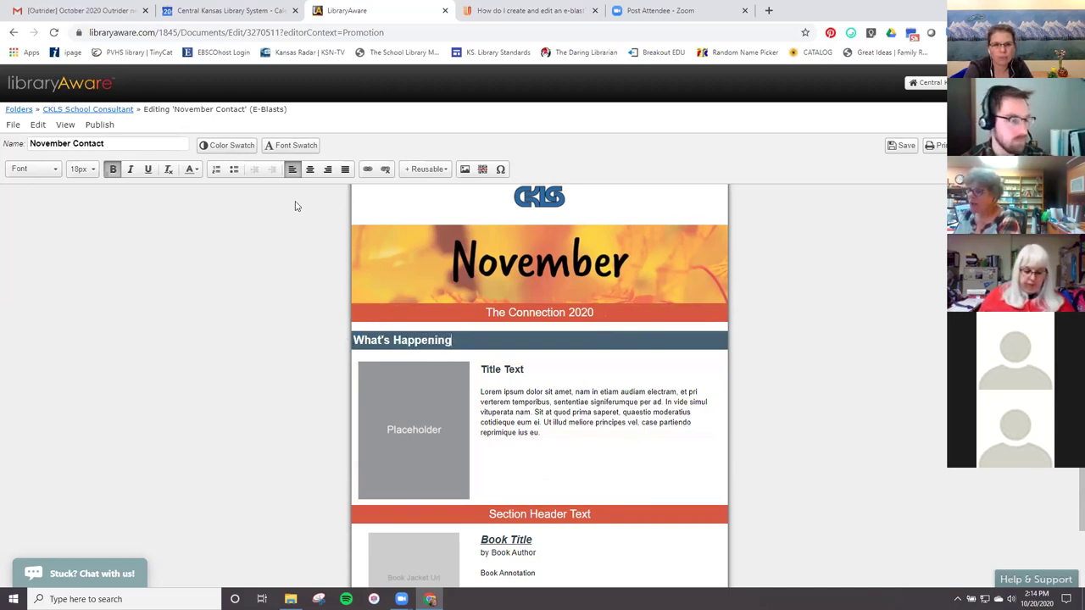
click(310, 171)
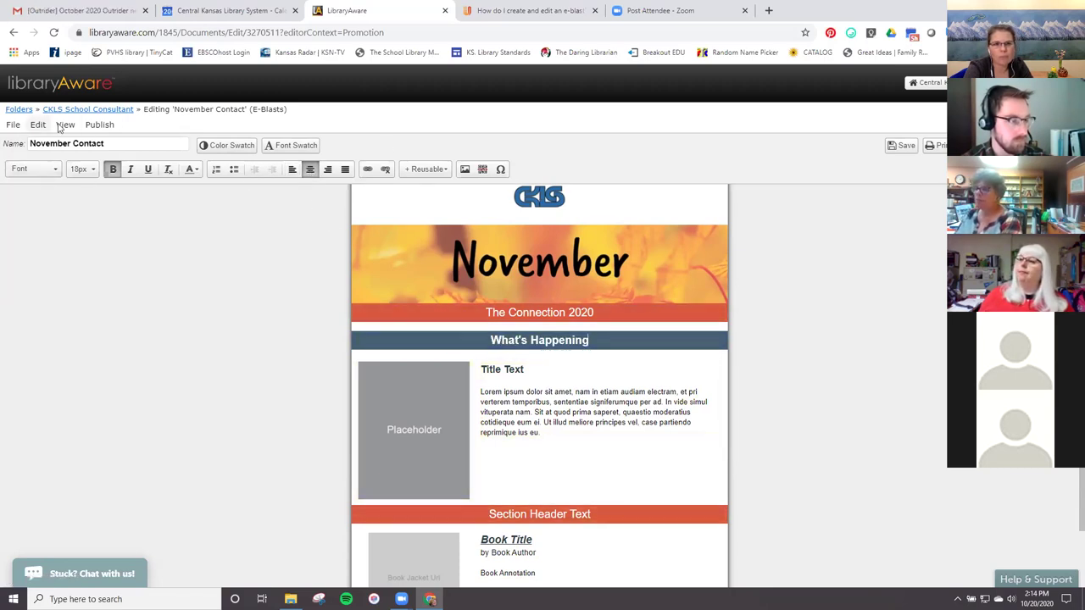
Select the 177 × 220 grey placeholder image beside Title Text under What's Happening.
click(408, 437)
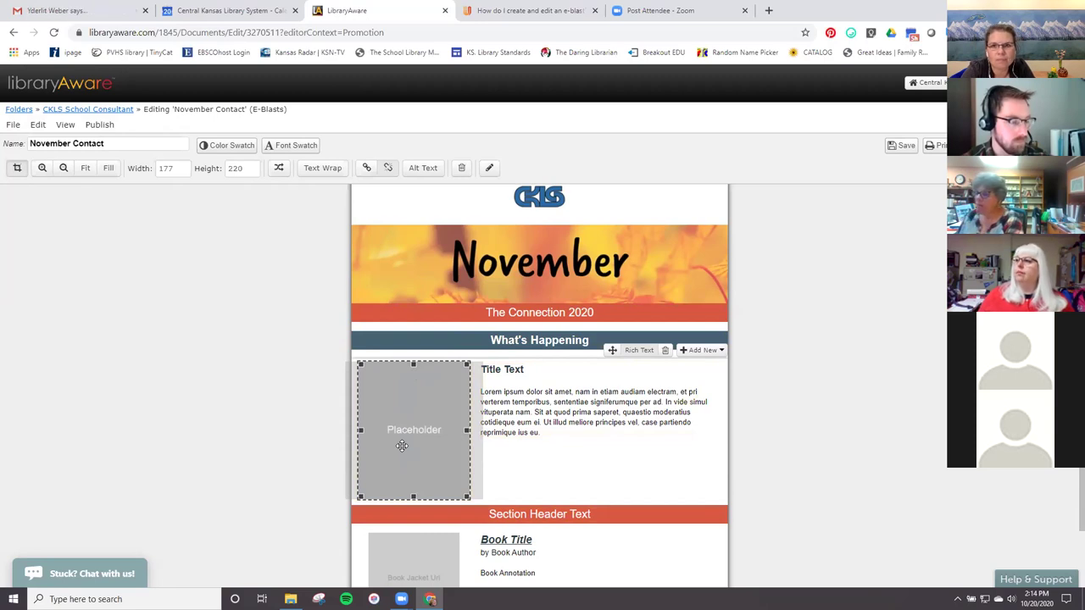
scroll(390, 409, up, 2)
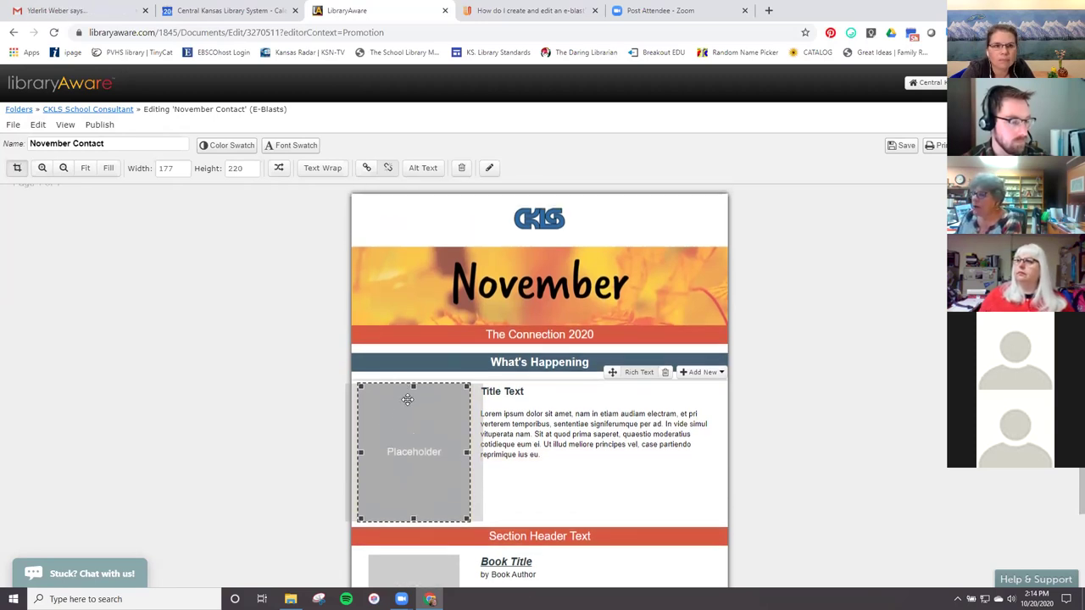
scroll(408, 399, down, 1)
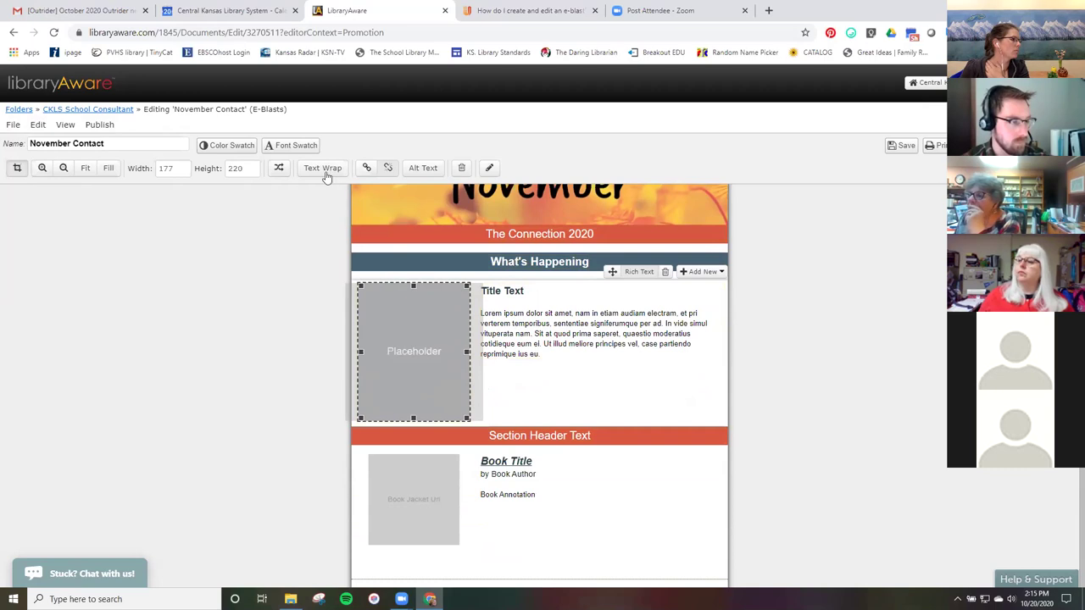
Choose Swap image, then 'Select an image from your computer' in the Image Selector.
click(279, 168)
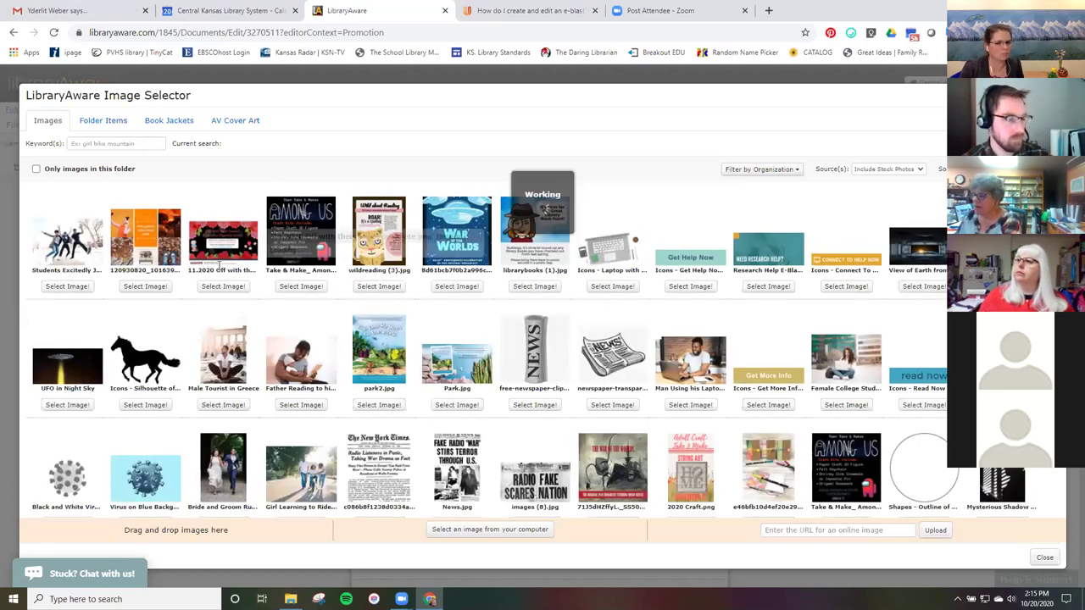
mouse_move(251, 338)
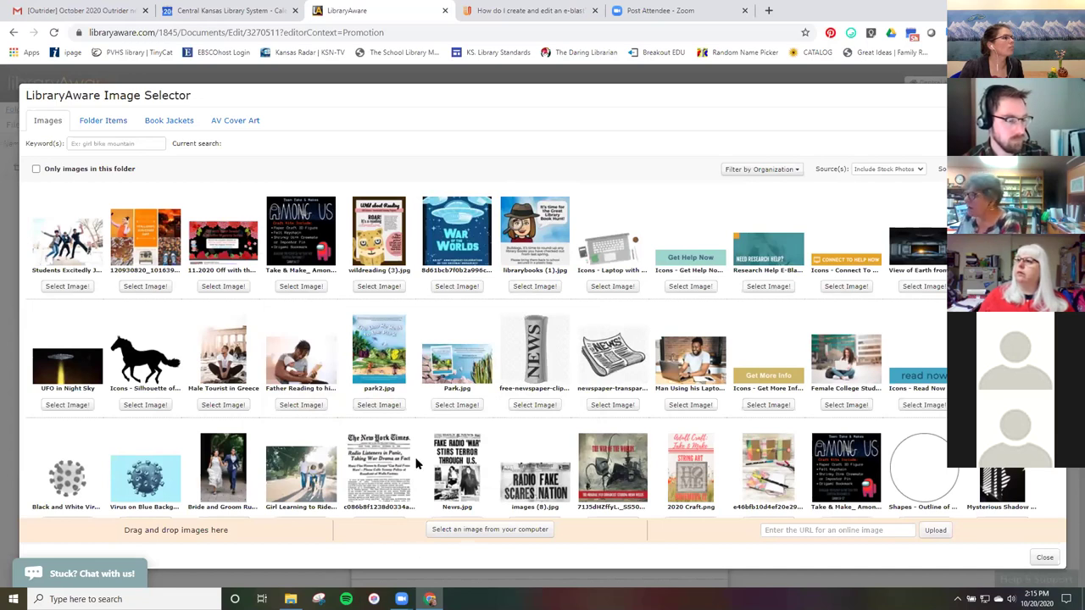
click(458, 530)
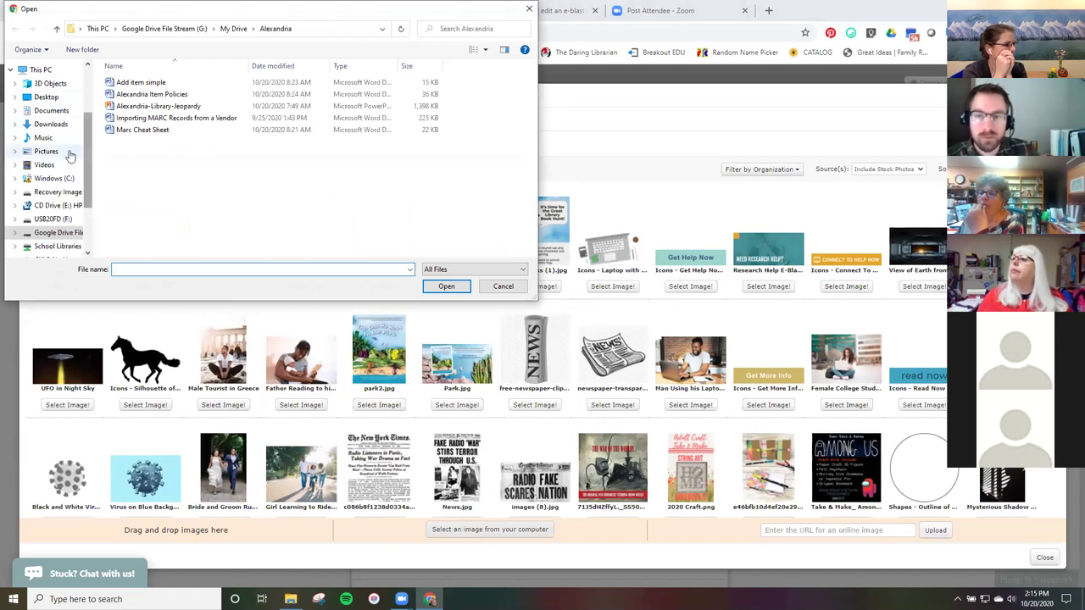
Upload the photo IMG_8055 from the IMG_ photo folder in Pictures.
click(47, 152)
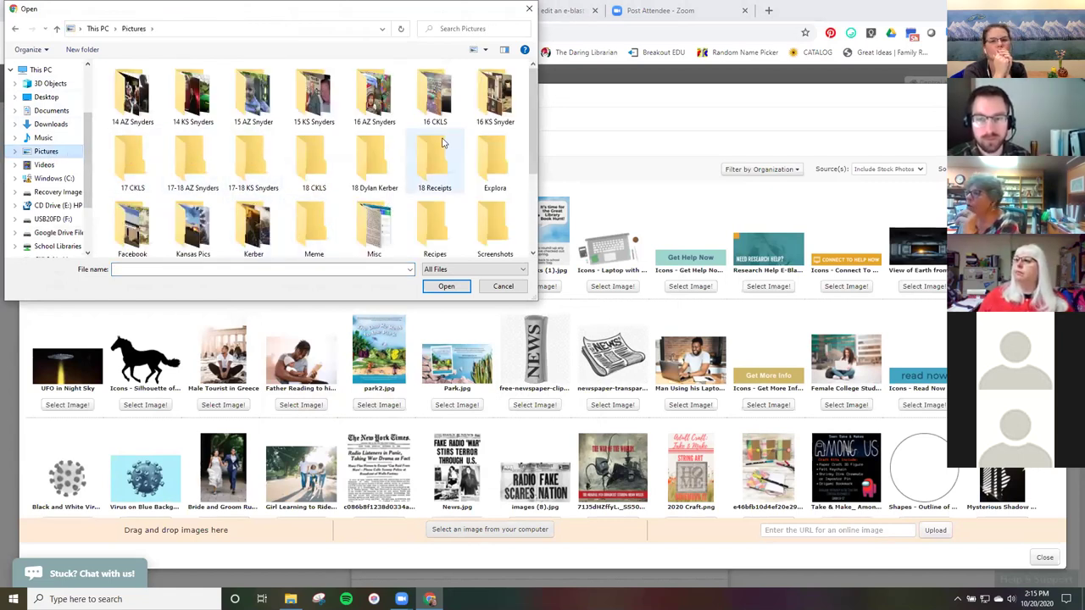
scroll(491, 214, down, 2)
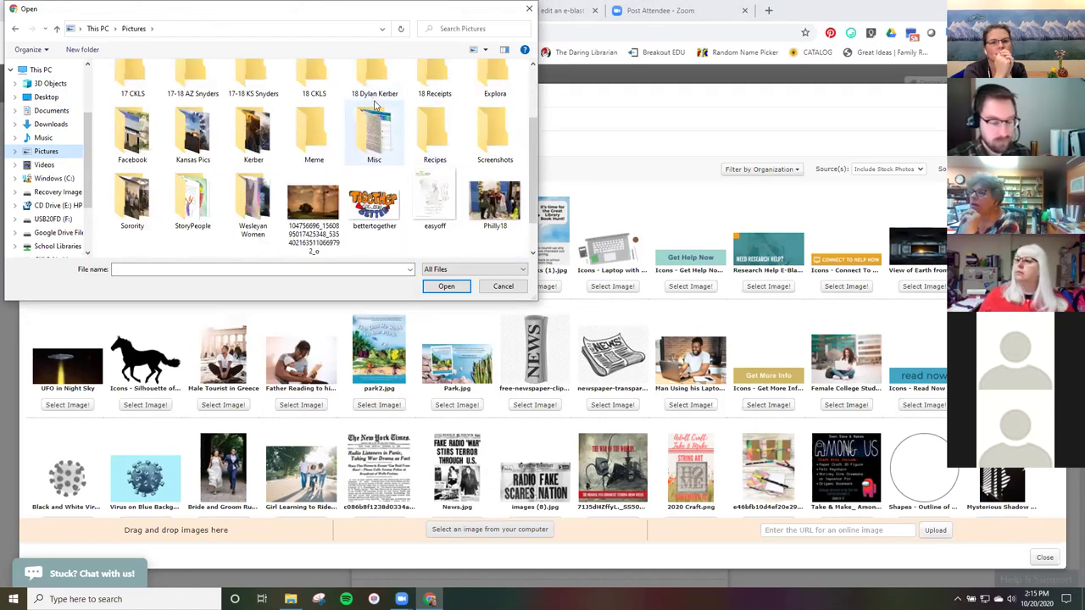
double_click(378, 89)
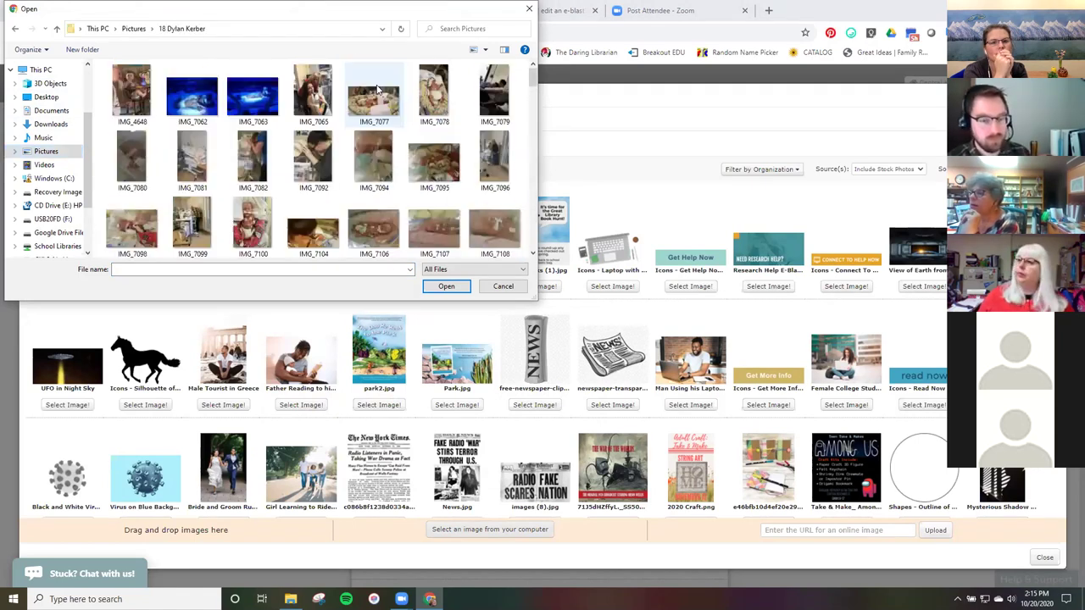
scroll(361, 220, down, 15)
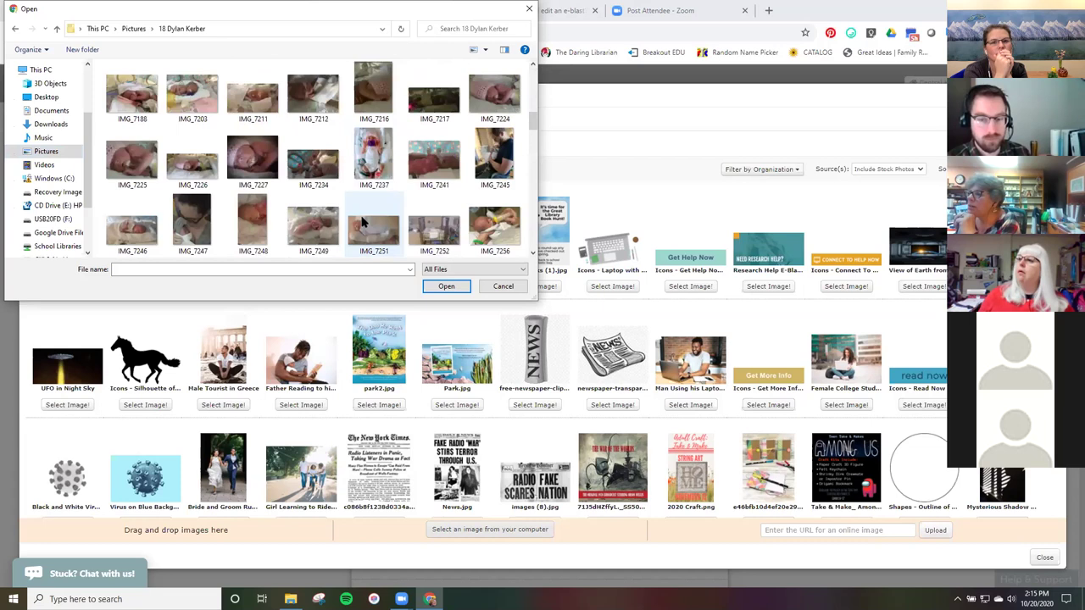
scroll(361, 221, down, 10)
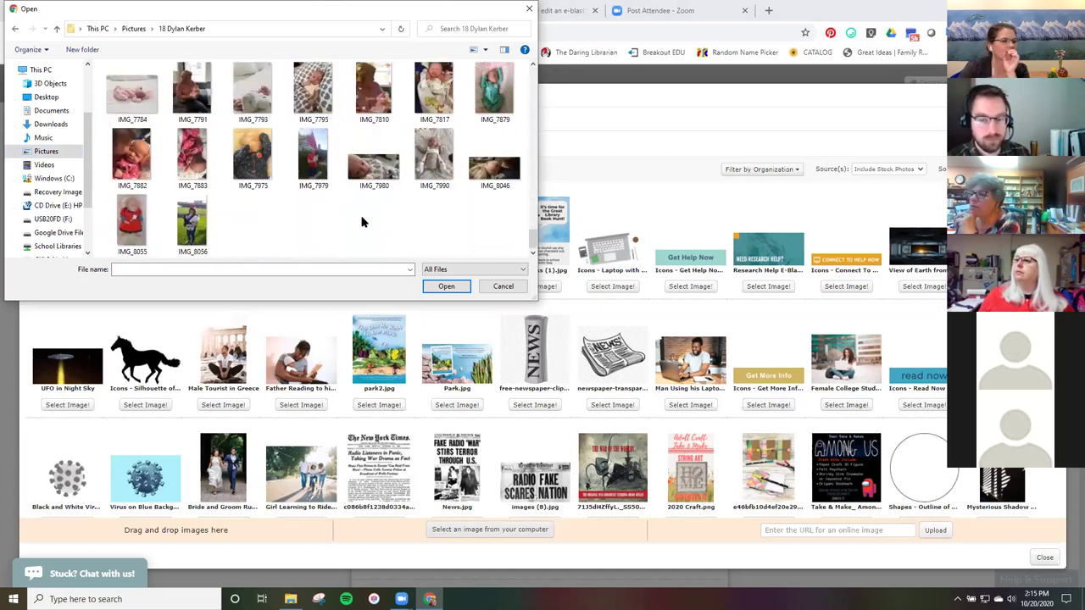
click(143, 223)
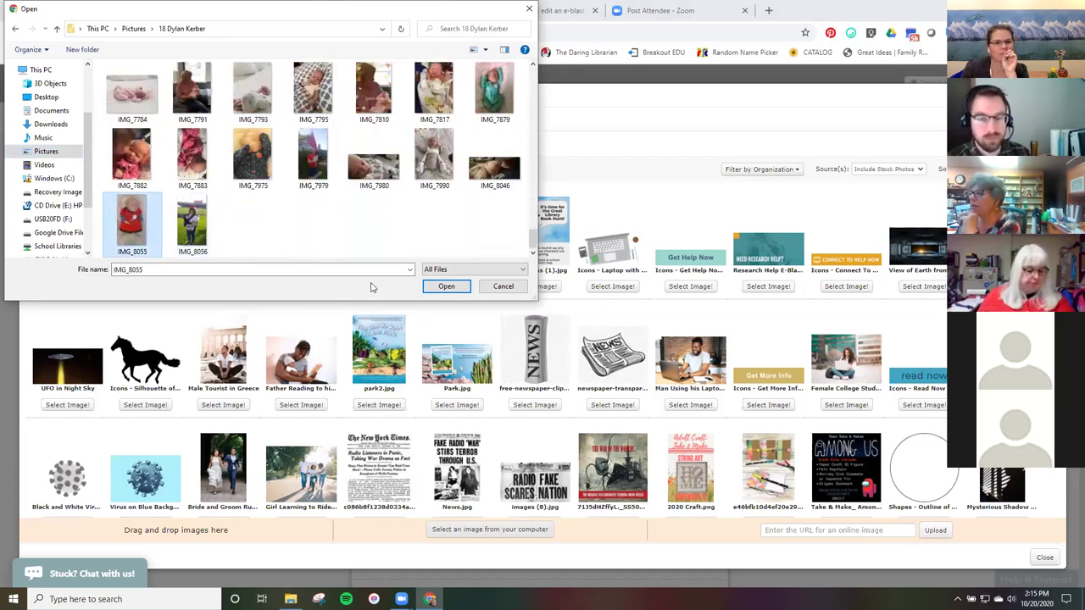
click(444, 286)
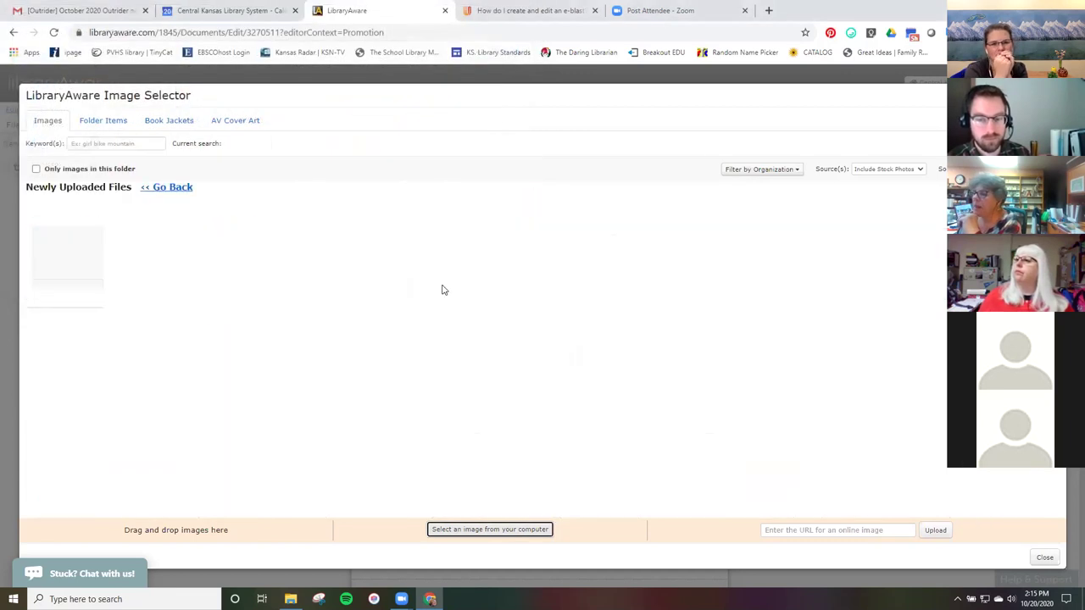
Insert the newly uploaded IMG_8055.JPG into the placeholder with Select Image!
mouse_move(64, 302)
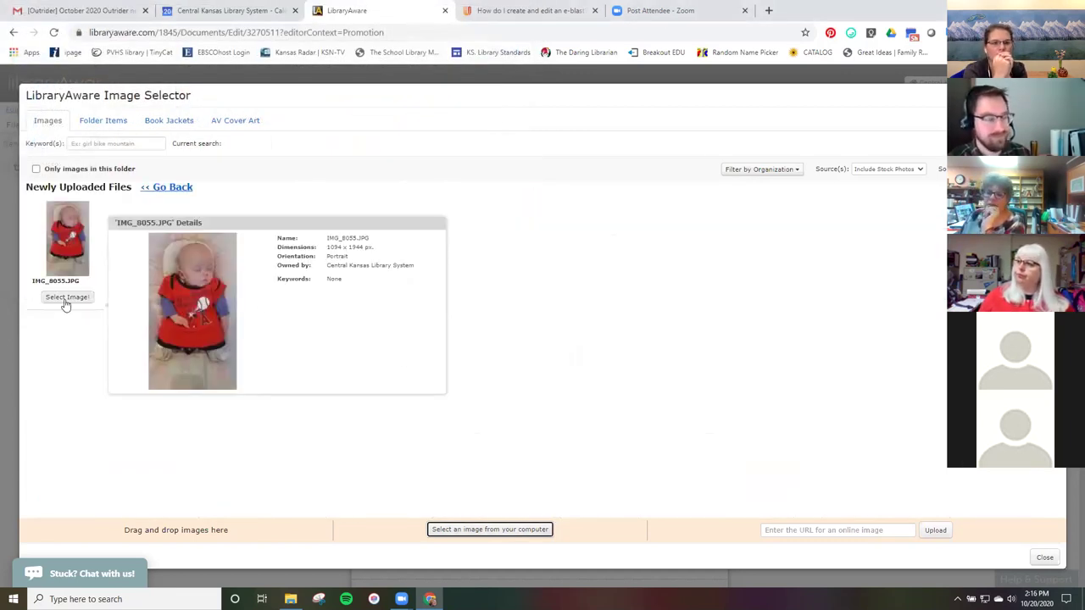
click(65, 302)
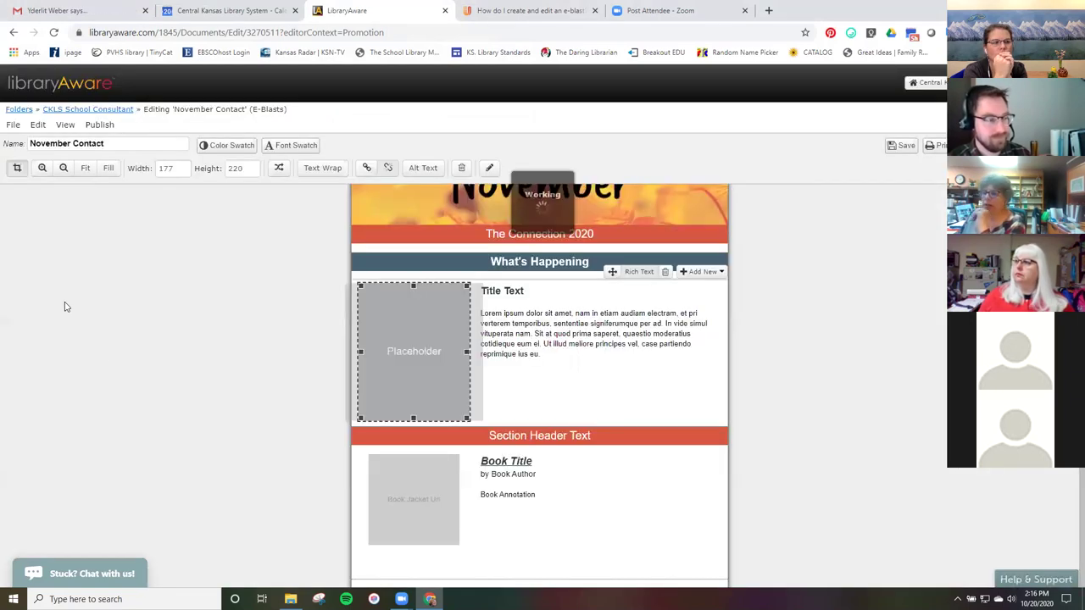
Replace the 'Title Text' heading beside the photo with 'I'm Greatest Aunt'.
click(527, 292)
drag(525, 292, 480, 291)
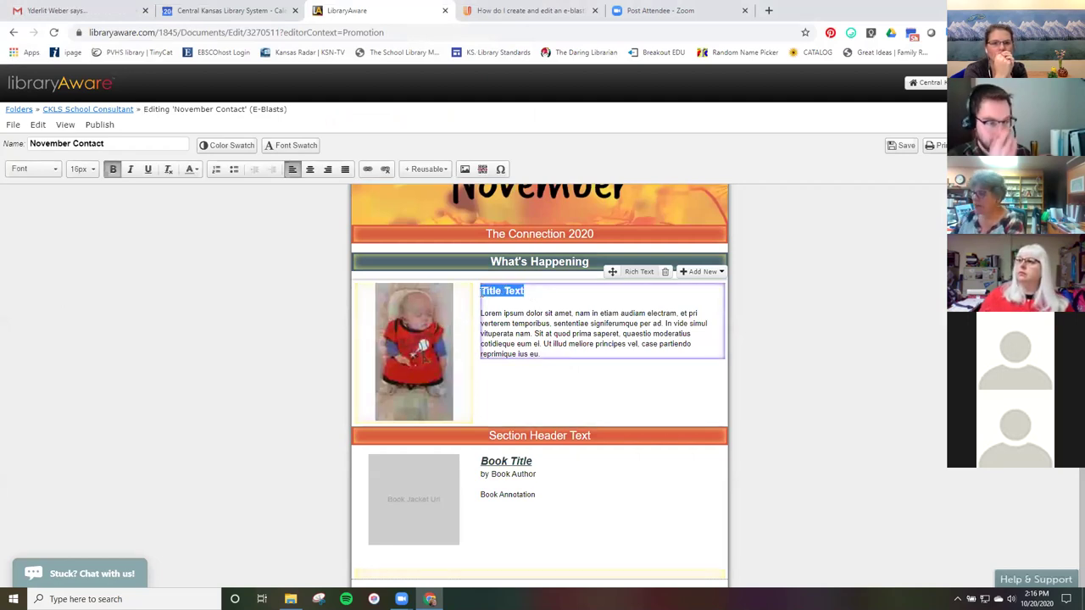
key(BackSpace)
text(I'm )
text(Great e)
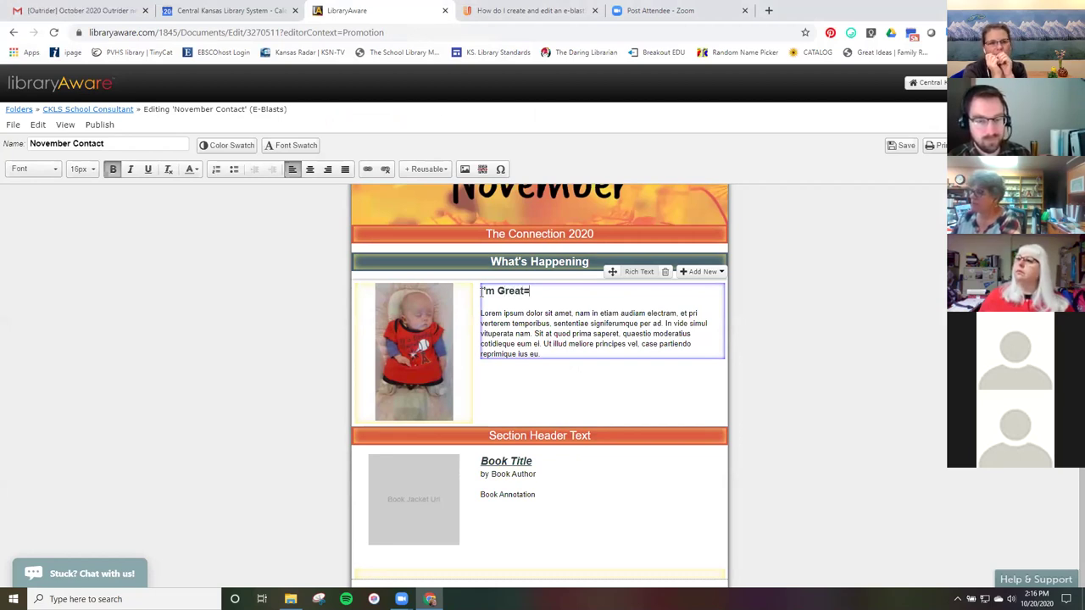
text(est)
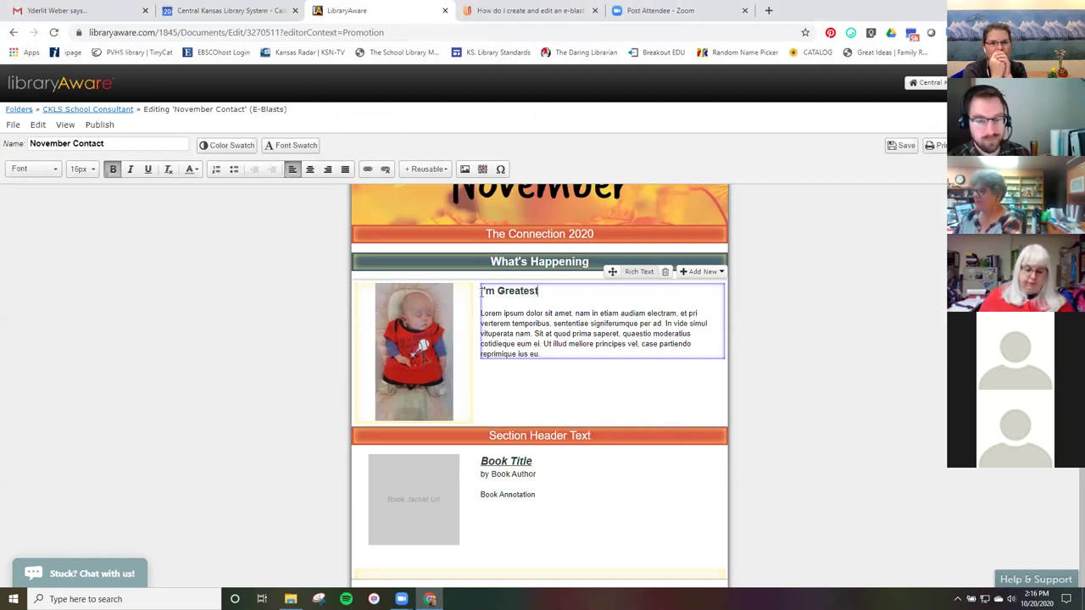
text( Aunt)
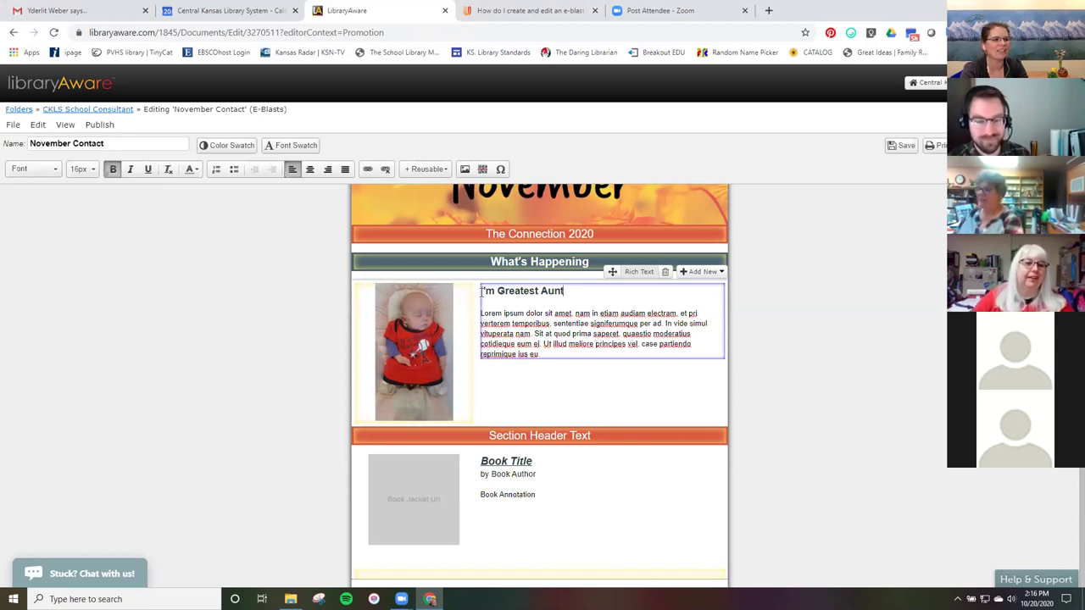
scroll(487, 305, down, 1)
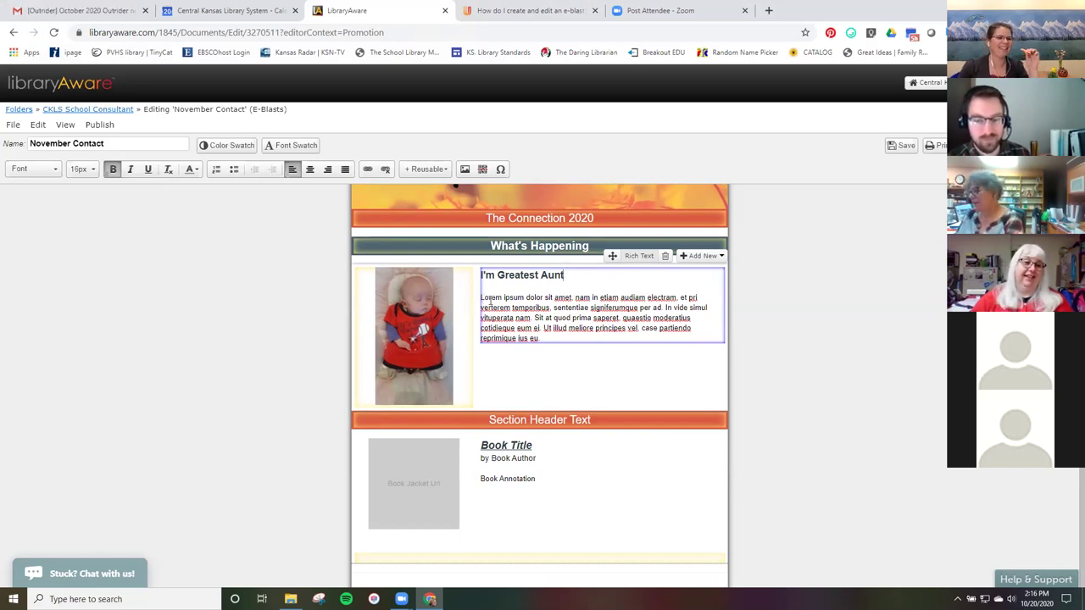
Append random characters to the end of the lorem ipsum body paragraph.
drag(540, 339, 479, 298)
key(ctrl+c)
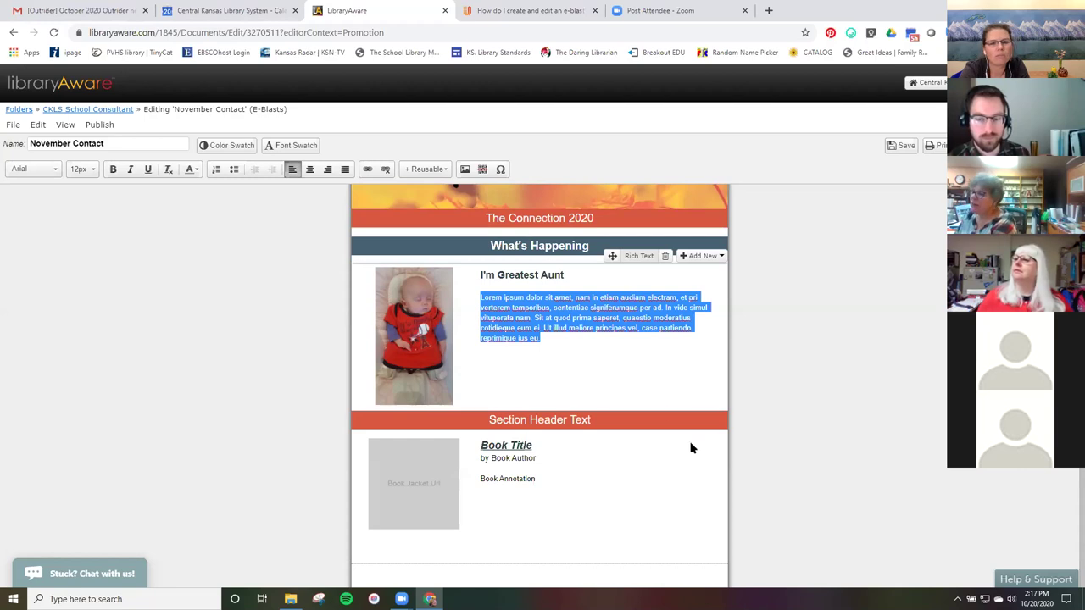
click(590, 336)
text(a)
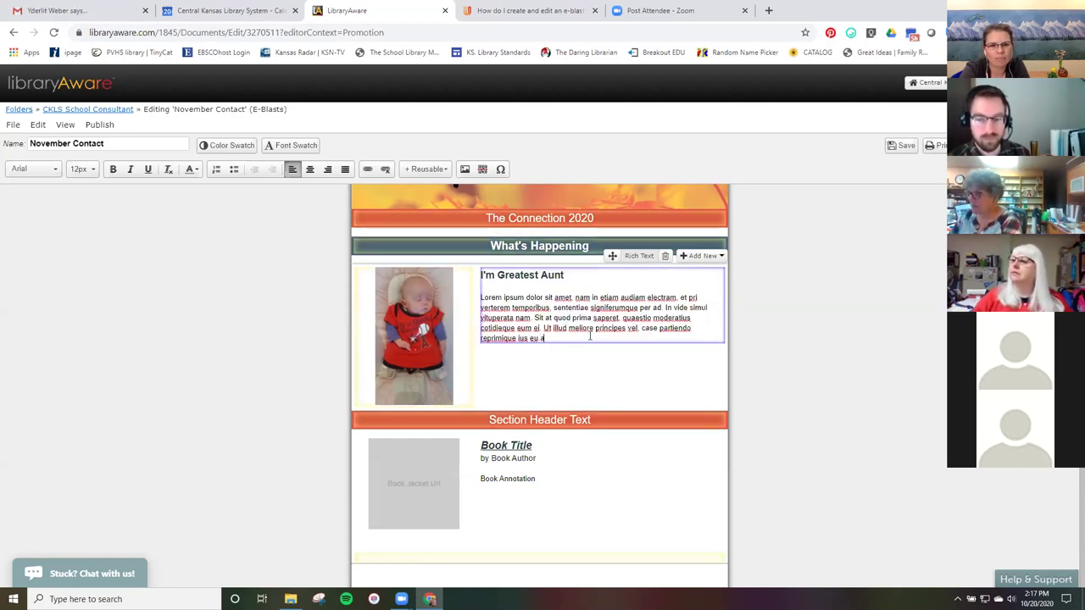
text(joeriw8aojnvlCNvliedjowiero'w'qa)
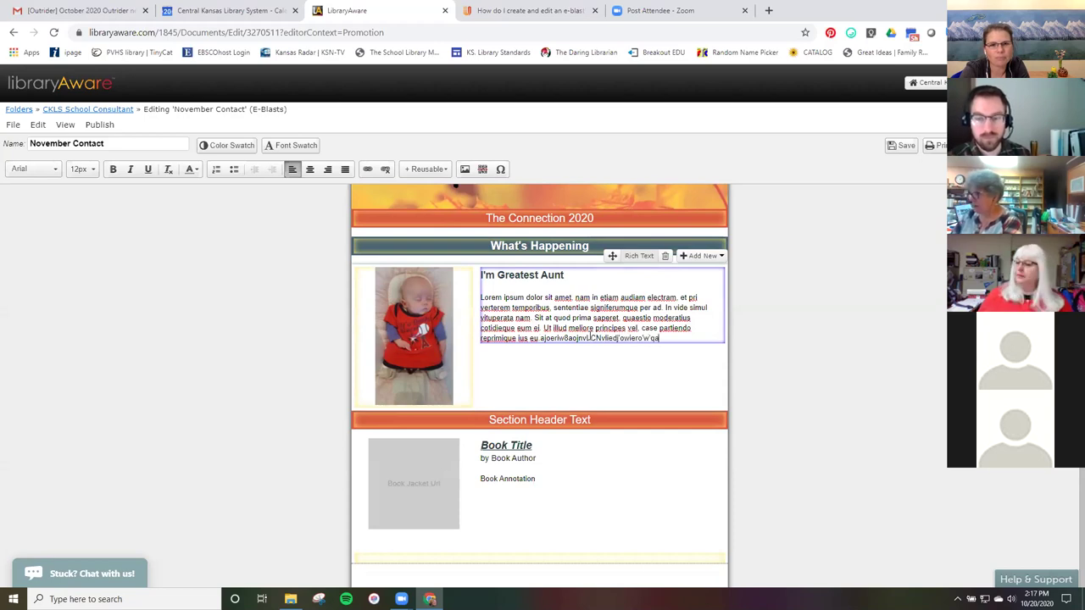
Copy the body paragraph and paste a second copy below it.
drag(625, 333, 467, 300)
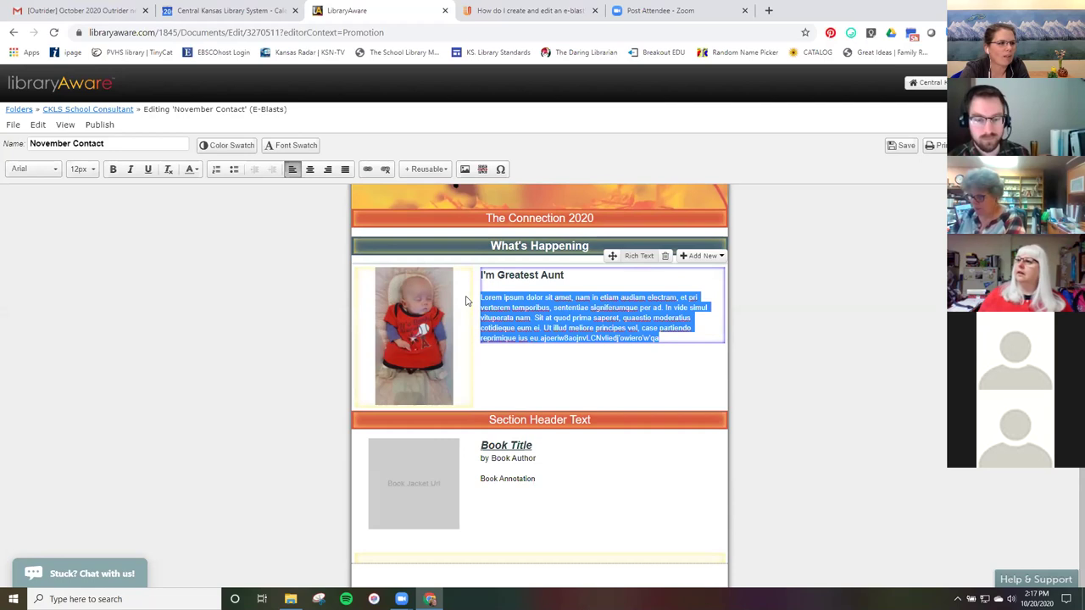
click(671, 340)
key(Return)
key(Return)
key(Return)
key(Return)
key(Return)
key(Return)
key(Return)
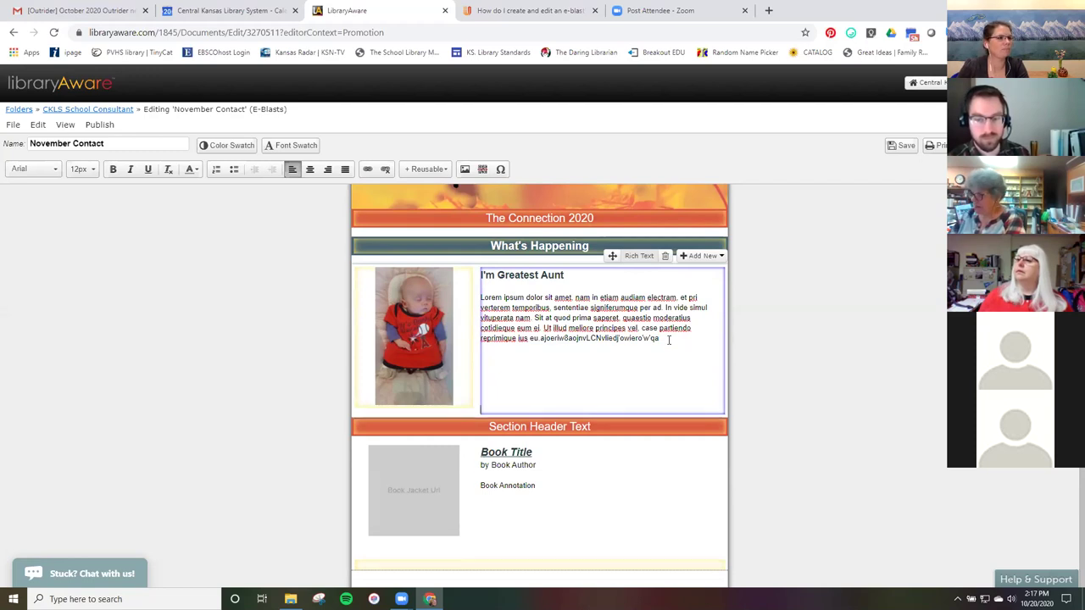
key(ctrl+v)
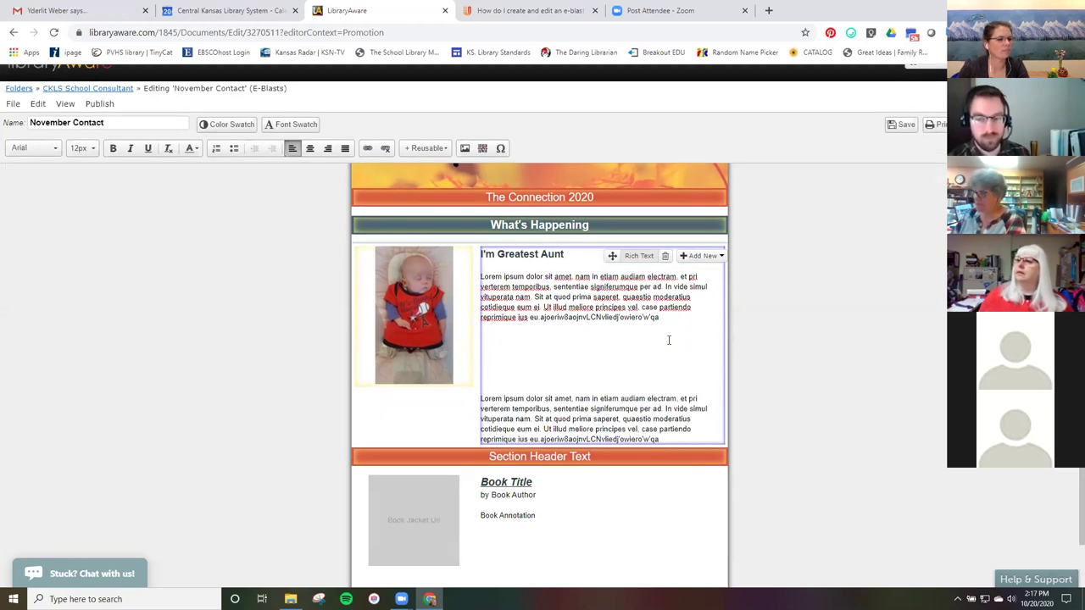
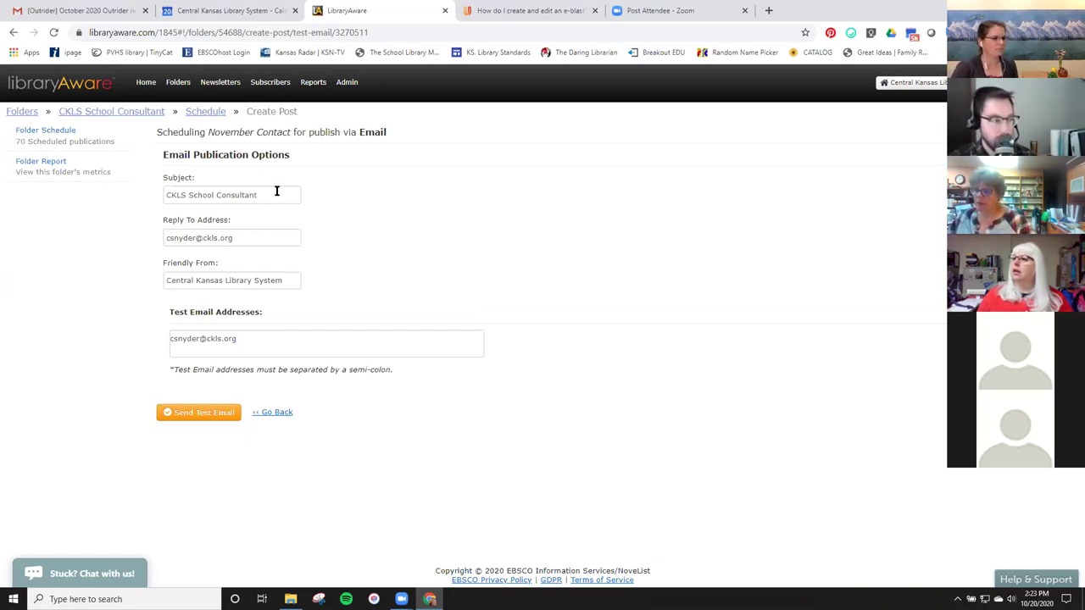
Replace the test e-mail subject with 'The Connection August 2020' from the autocomplete suggestions.
drag(272, 200, 161, 197)
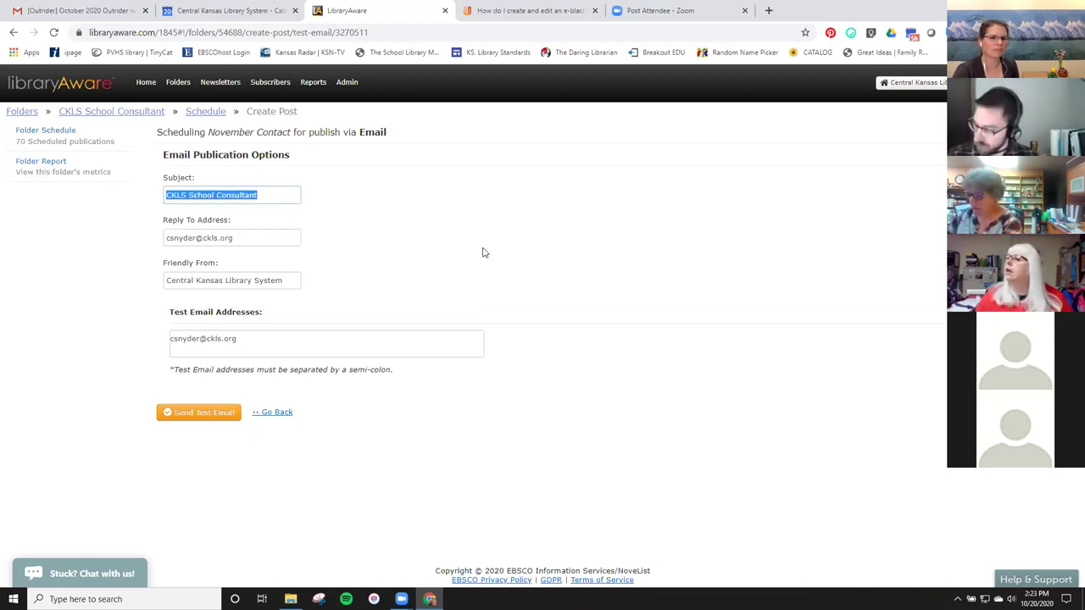
text(The)
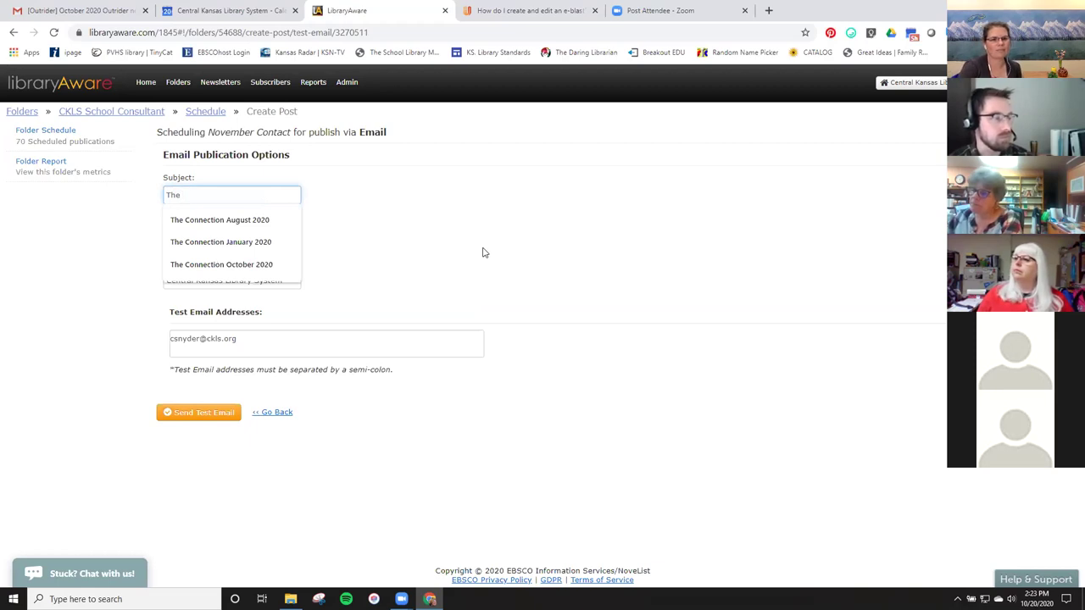
click(297, 222)
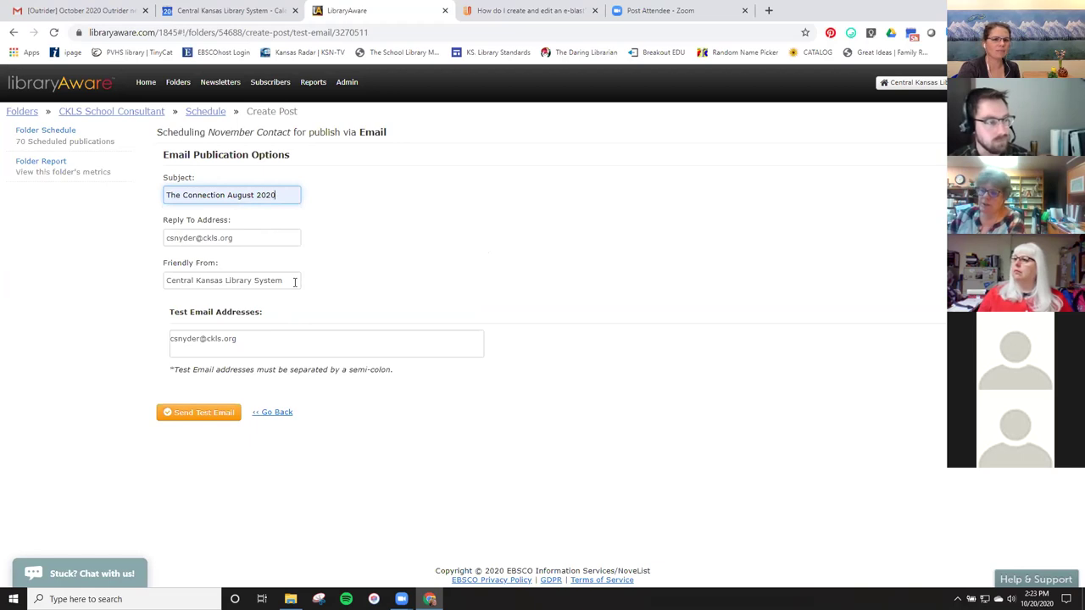
Overwrite the test recipient with a colleague's e-mail address and send the test e-mail.
drag(251, 347, 141, 342)
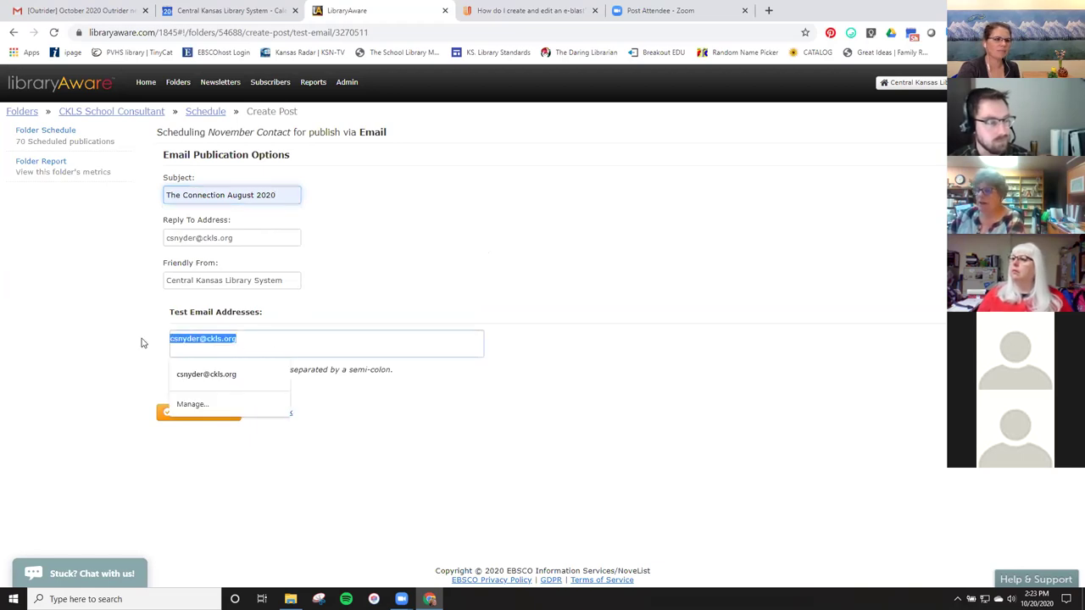
drag(279, 339, 165, 336)
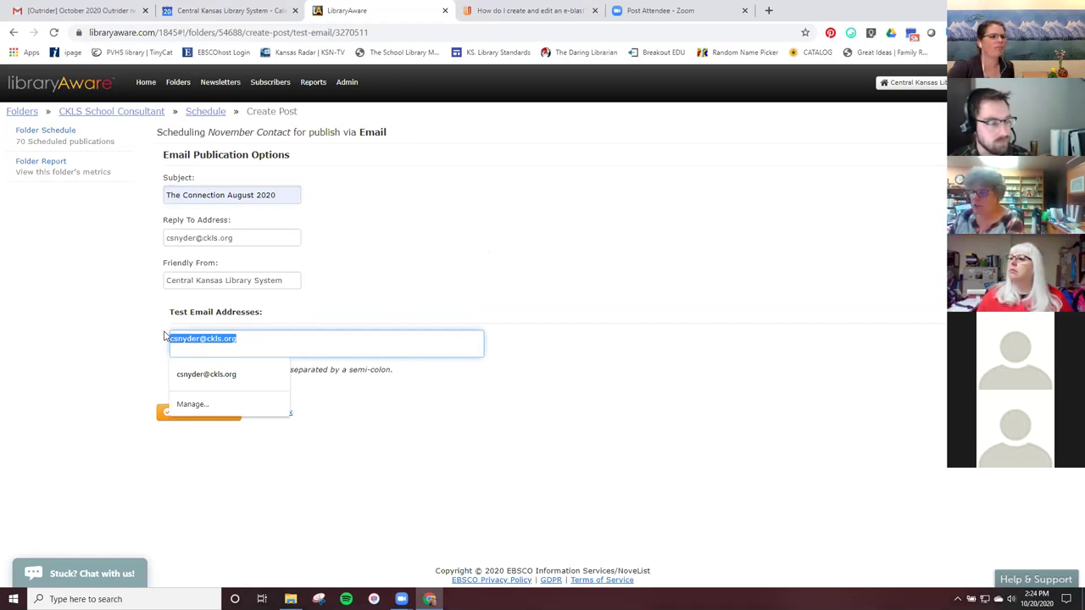
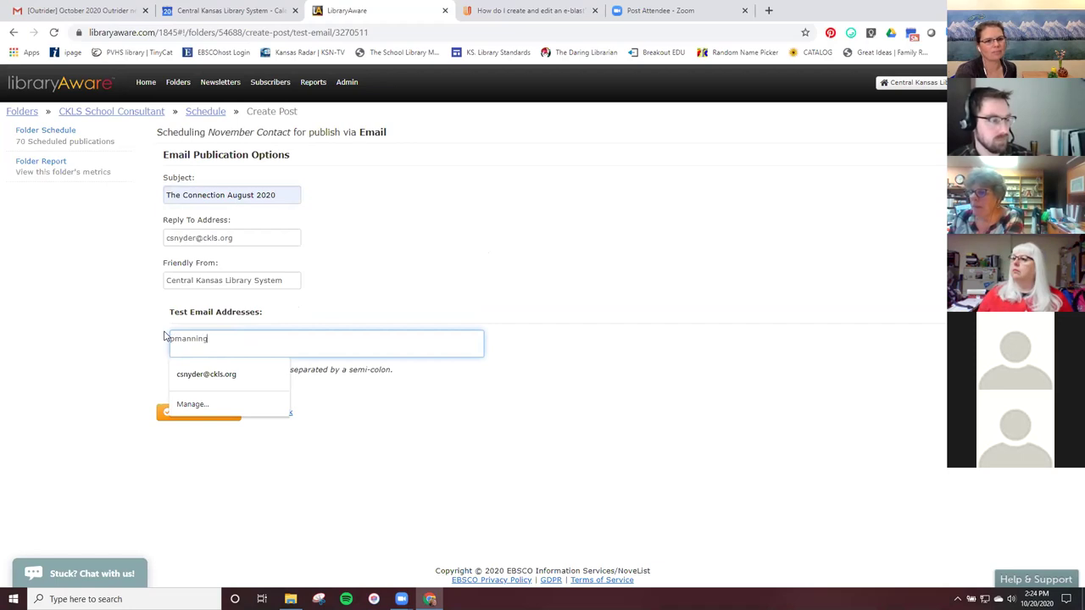
click(428, 453)
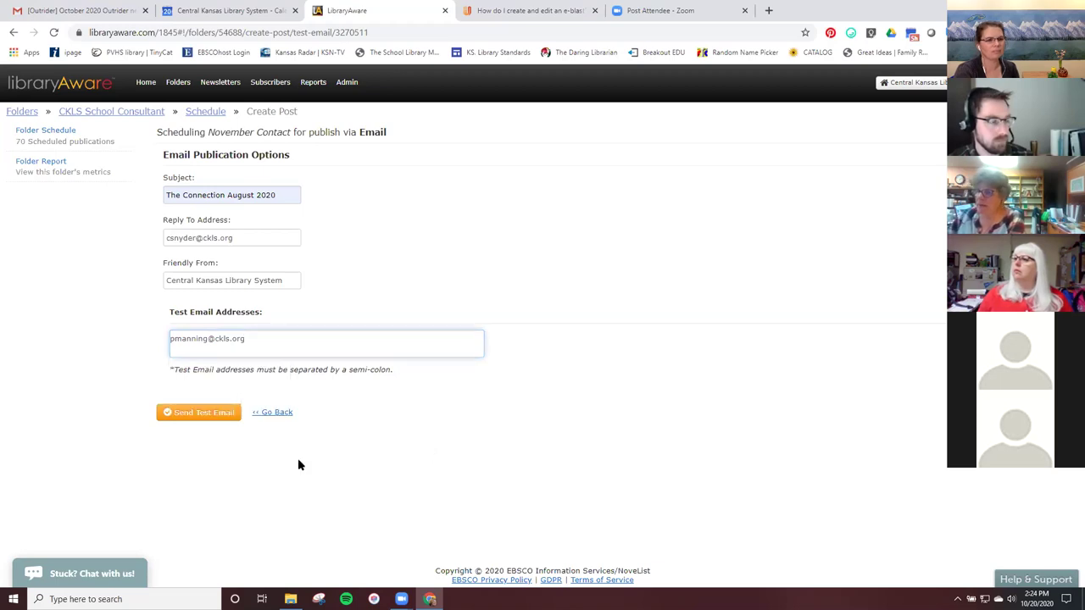
click(207, 415)
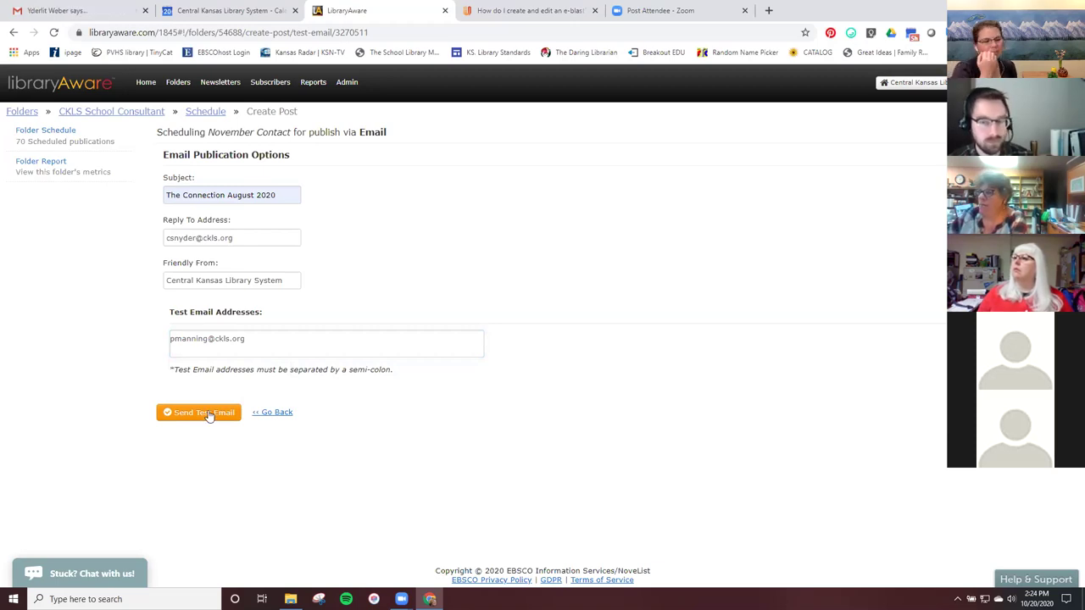
Back in the CKLS School Consultant folder, choose Send Email for the November Contact e-blast.
click(217, 116)
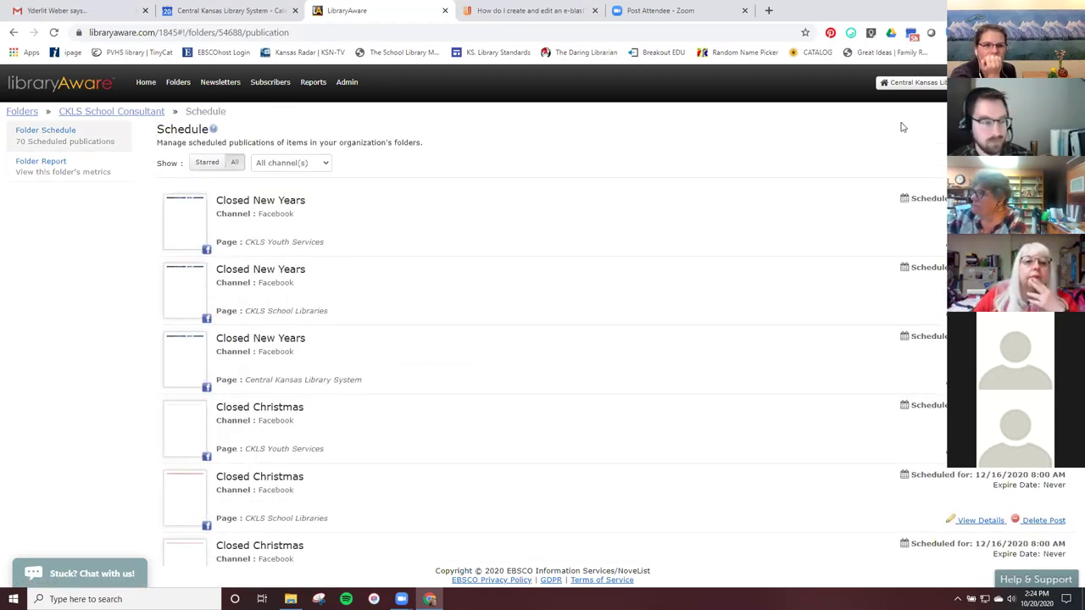
click(145, 113)
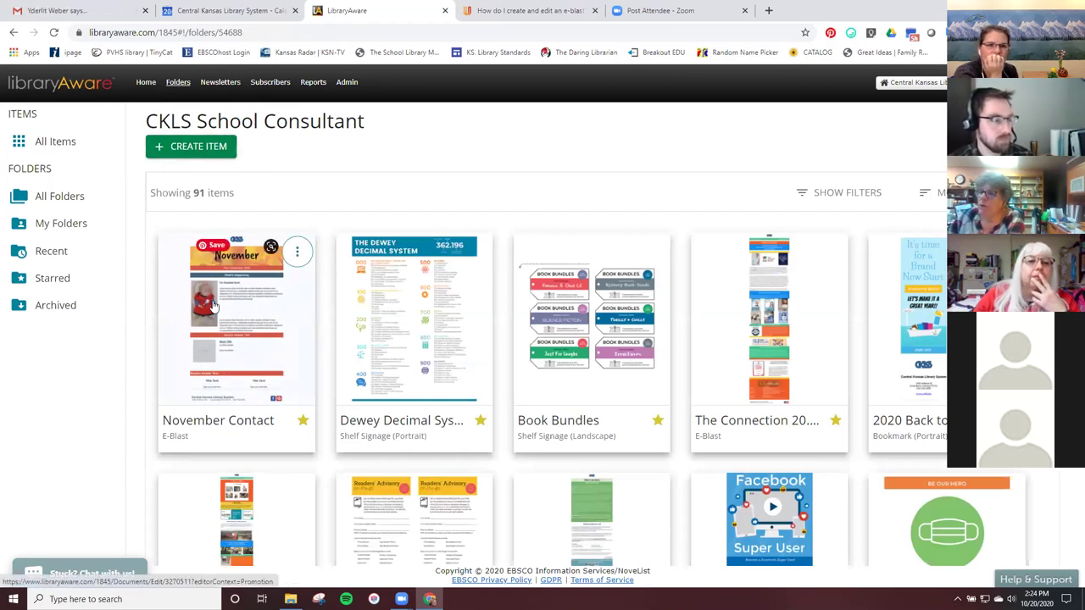
click(297, 252)
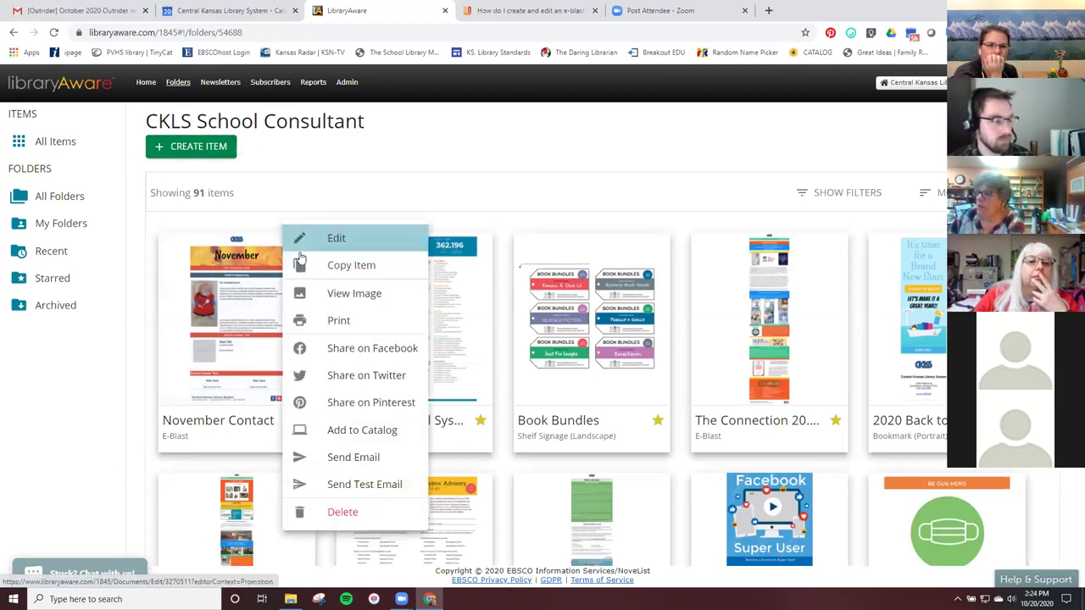
click(350, 462)
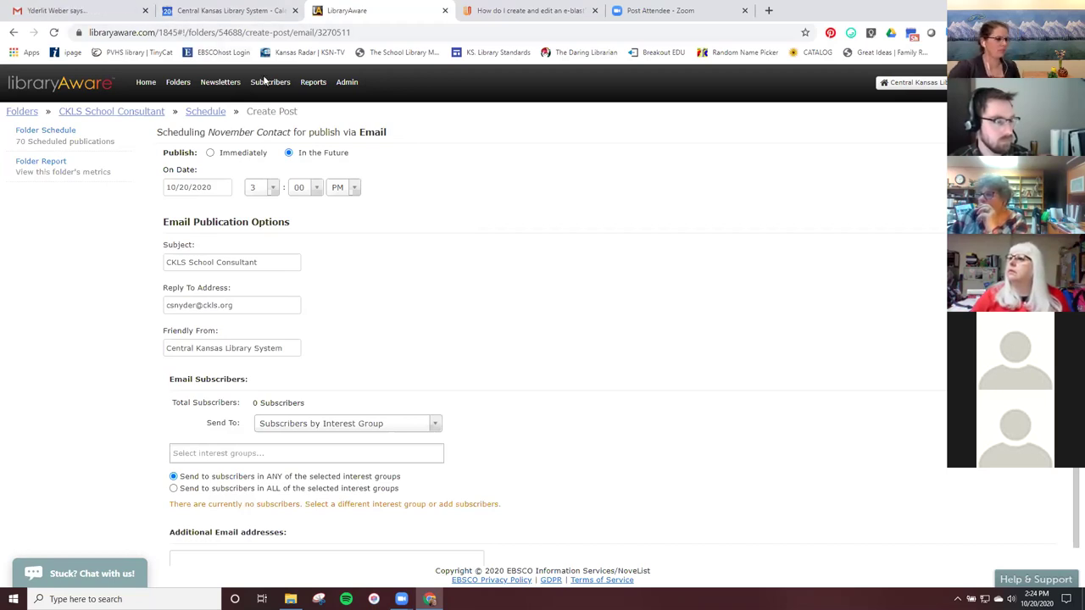
Filter the Subscribers list to Russell Public Library Newsletter, briefly checking the bulk actions menu.
click(268, 84)
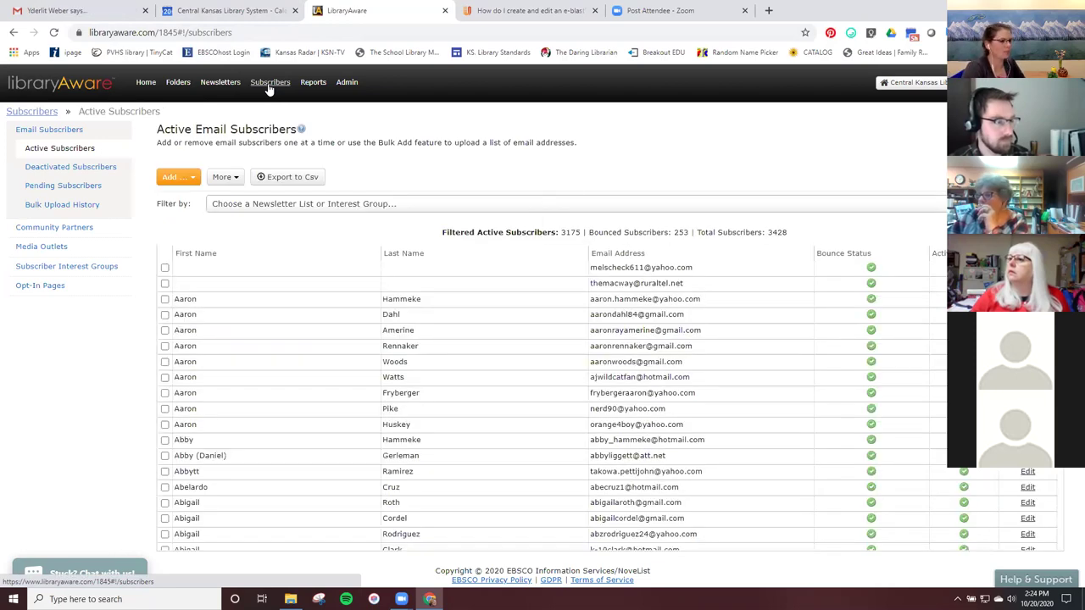
click(303, 203)
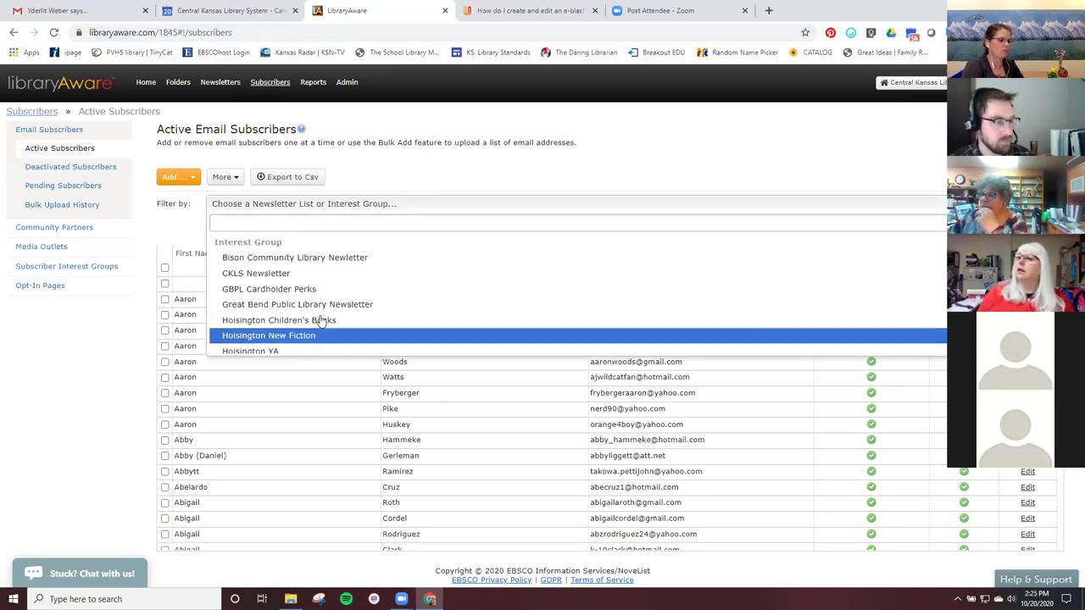
scroll(323, 325, down, 3)
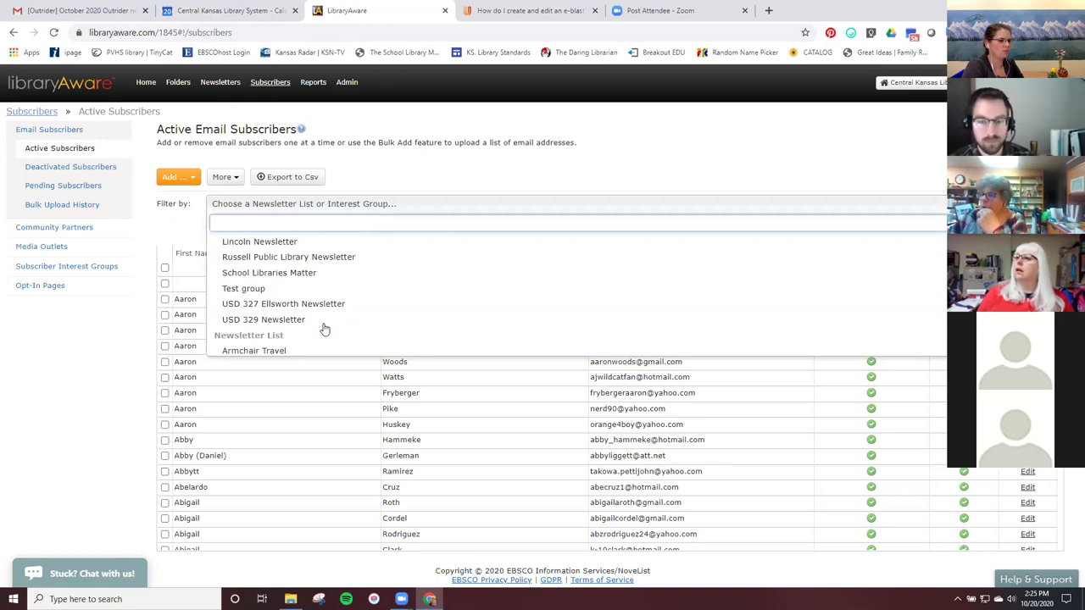
click(318, 258)
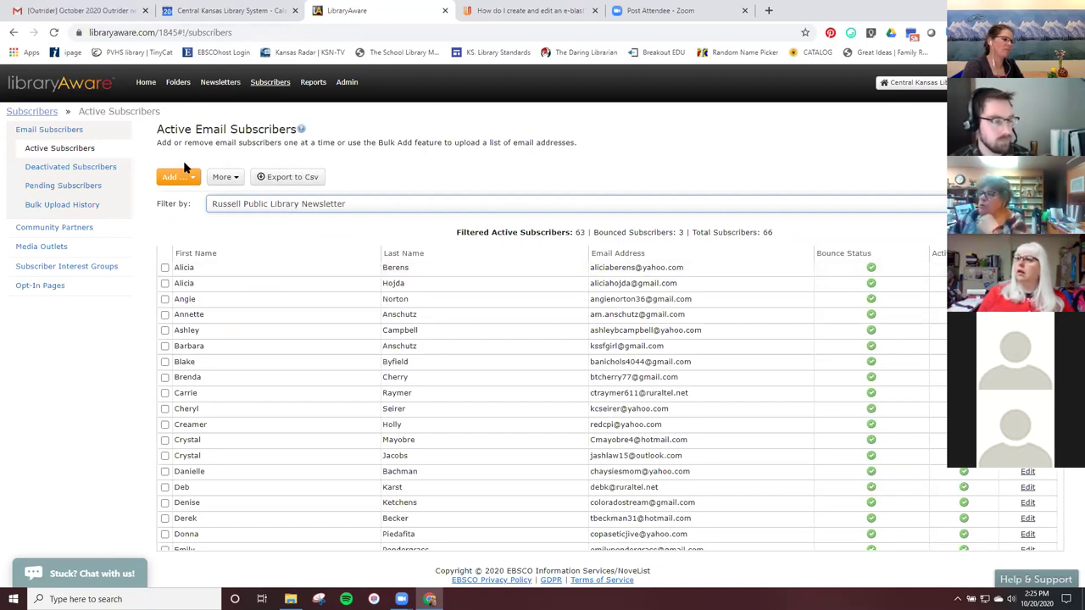
click(237, 181)
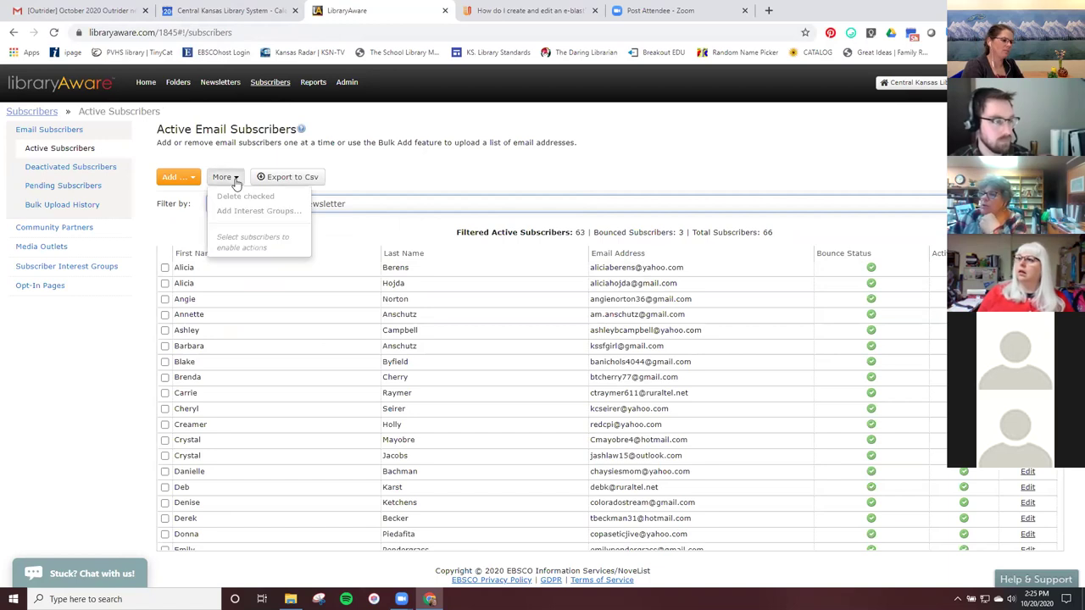
click(506, 151)
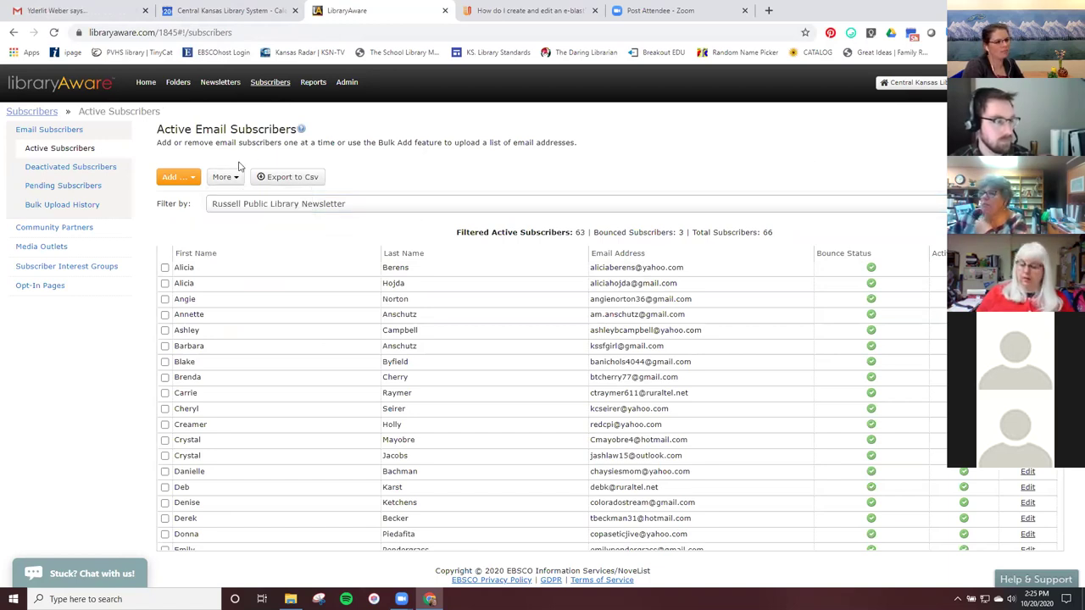
click(407, 202)
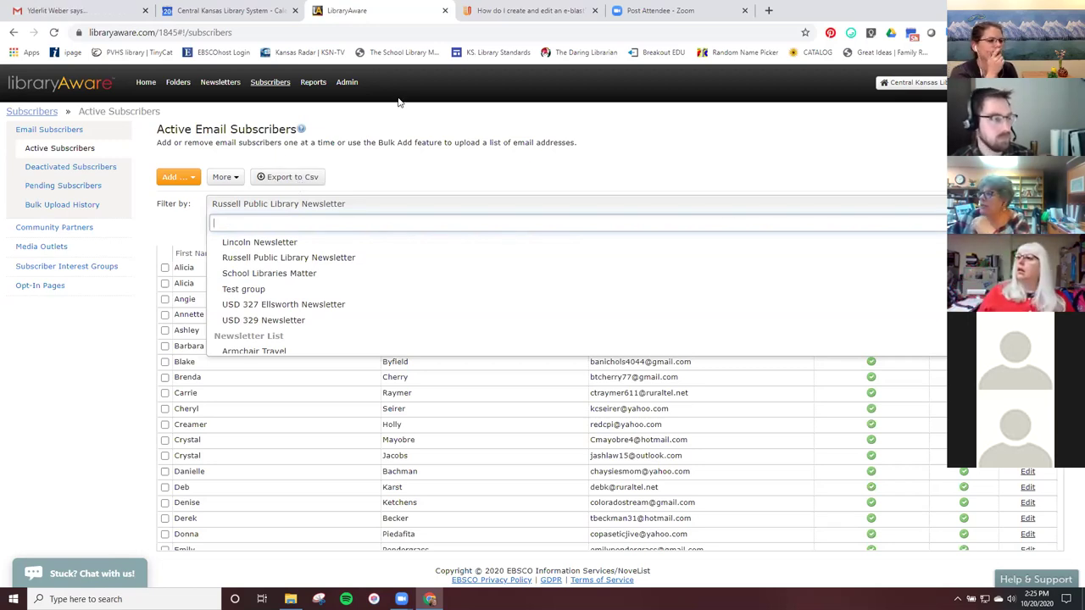
click(749, 158)
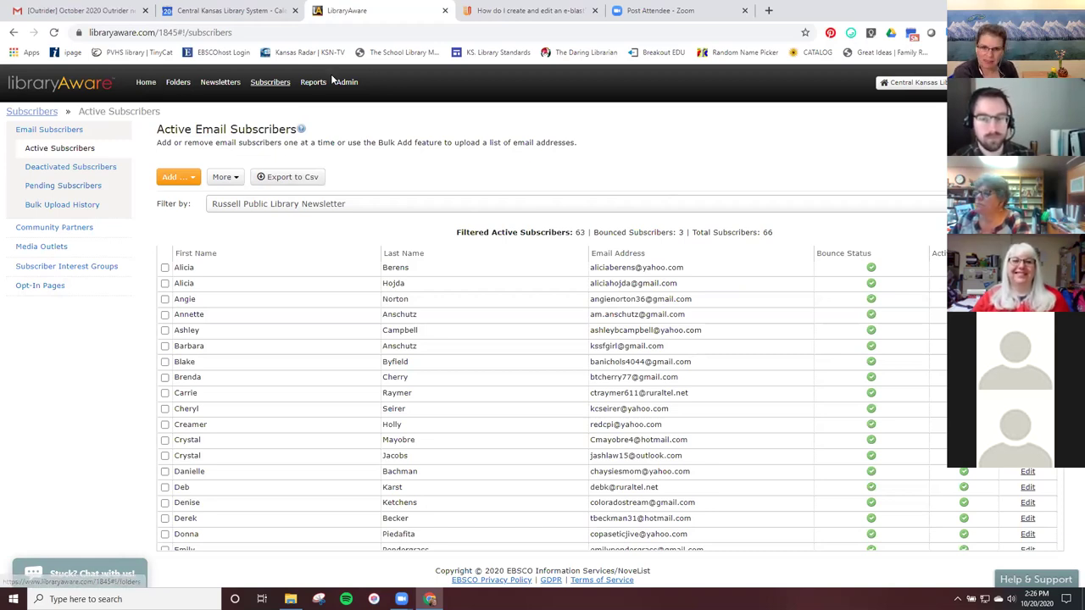
Search All Folders for 'ckls s' and open the CKLS School Consultant folder.
click(179, 82)
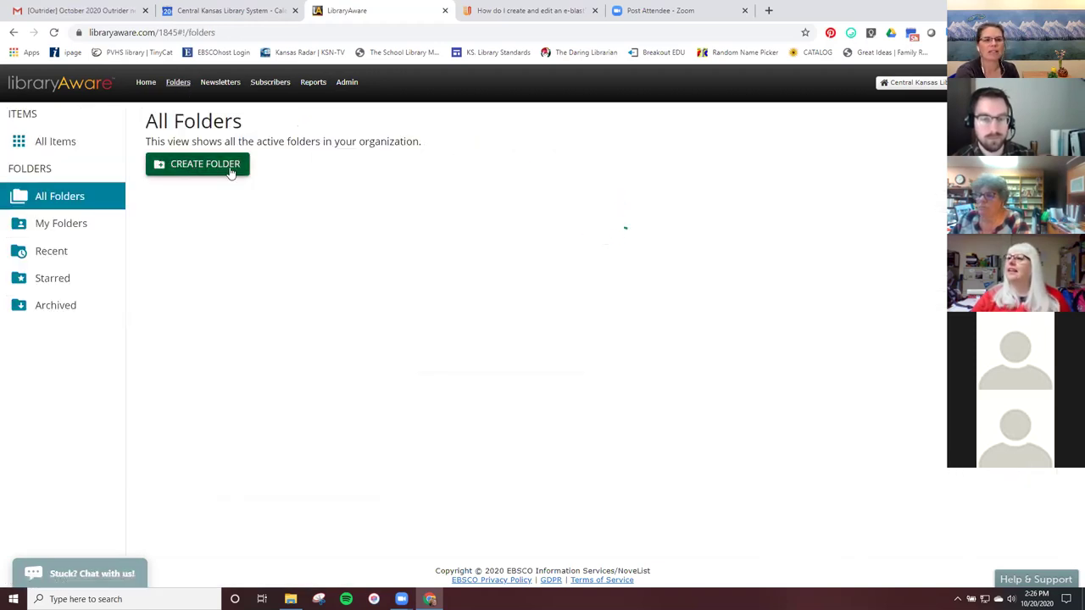
click(229, 166)
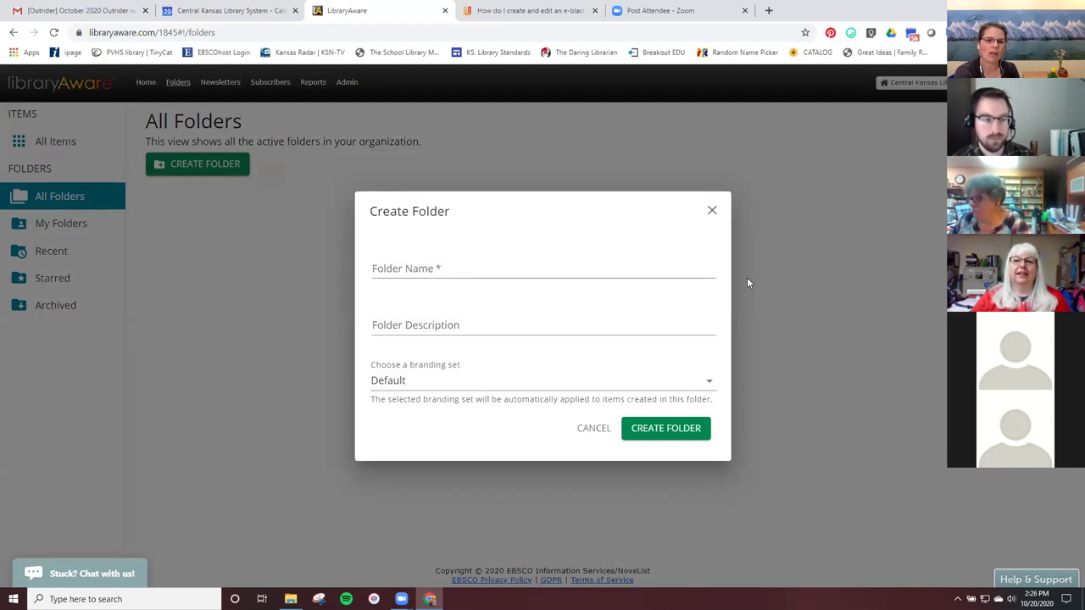
click(712, 210)
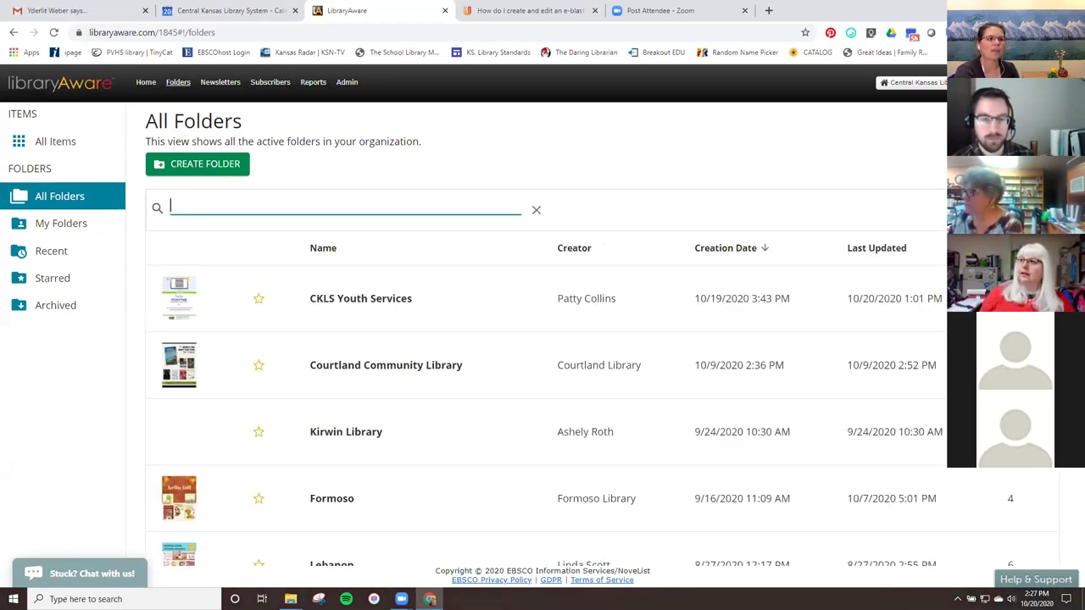
text(ckls)
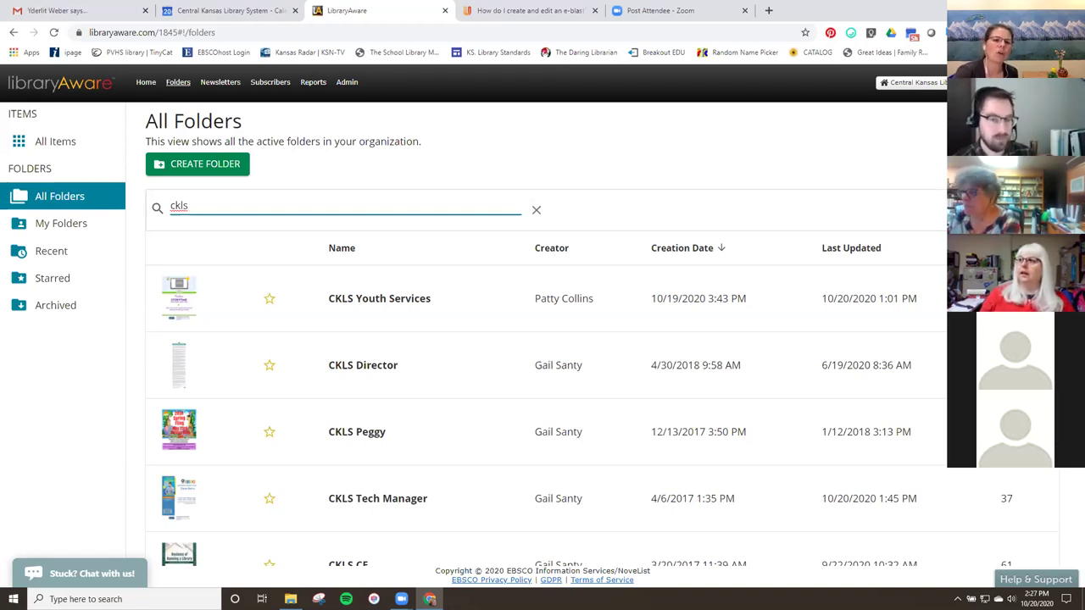
text(s)
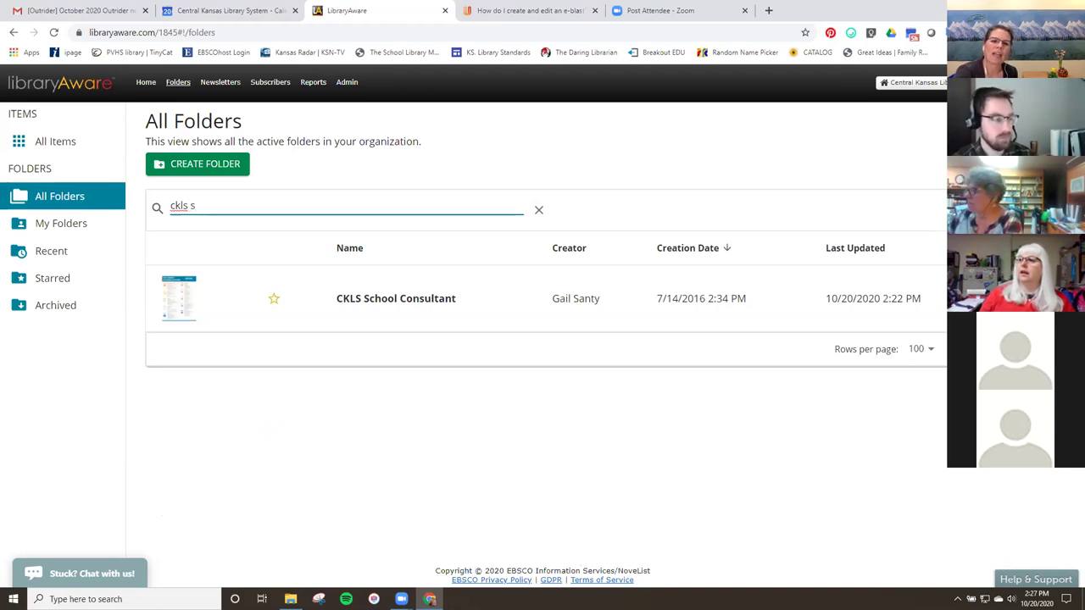
click(873, 316)
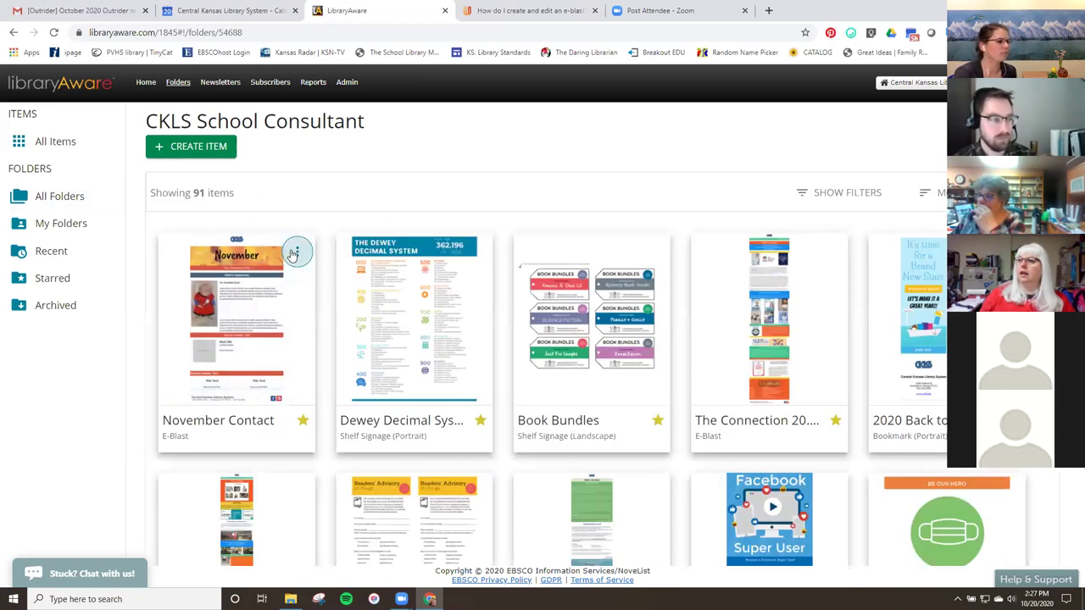
Start an email send of November Contact, keeping recipients as Subscribers by Interest Group.
click(293, 247)
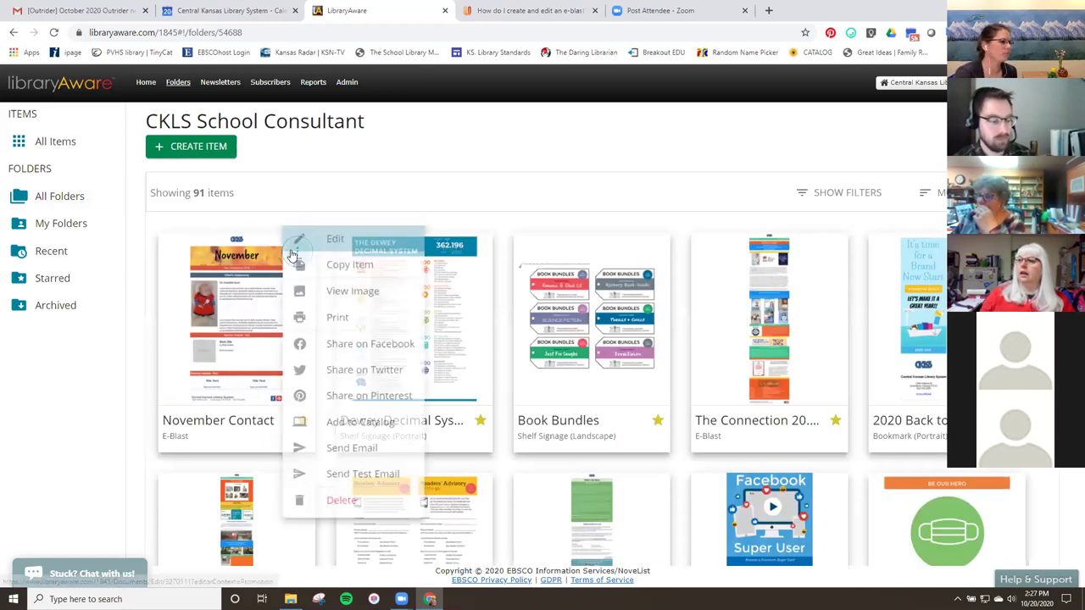
click(355, 463)
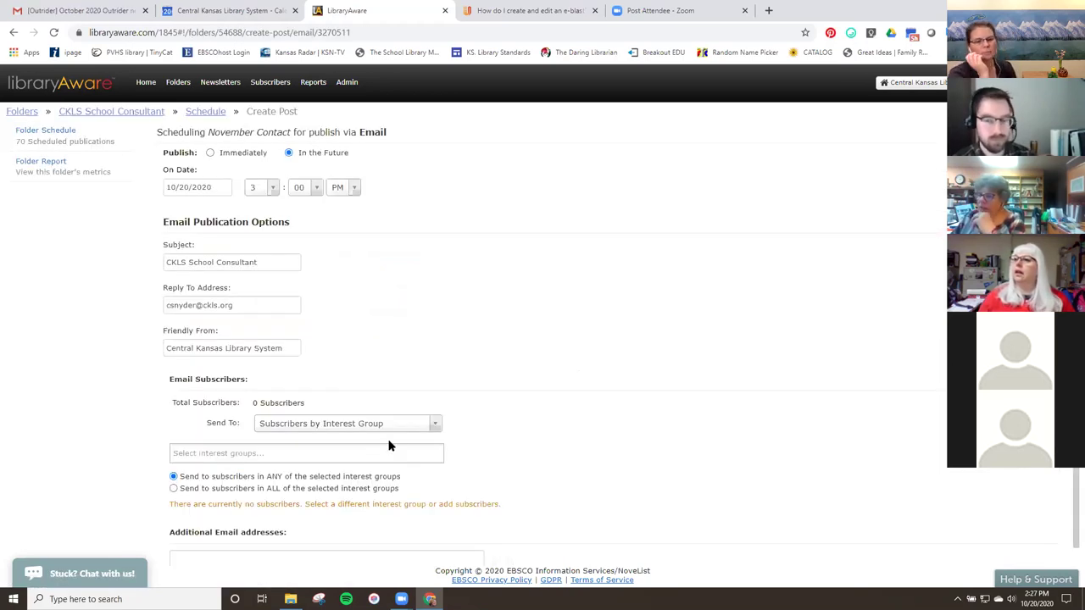
click(434, 426)
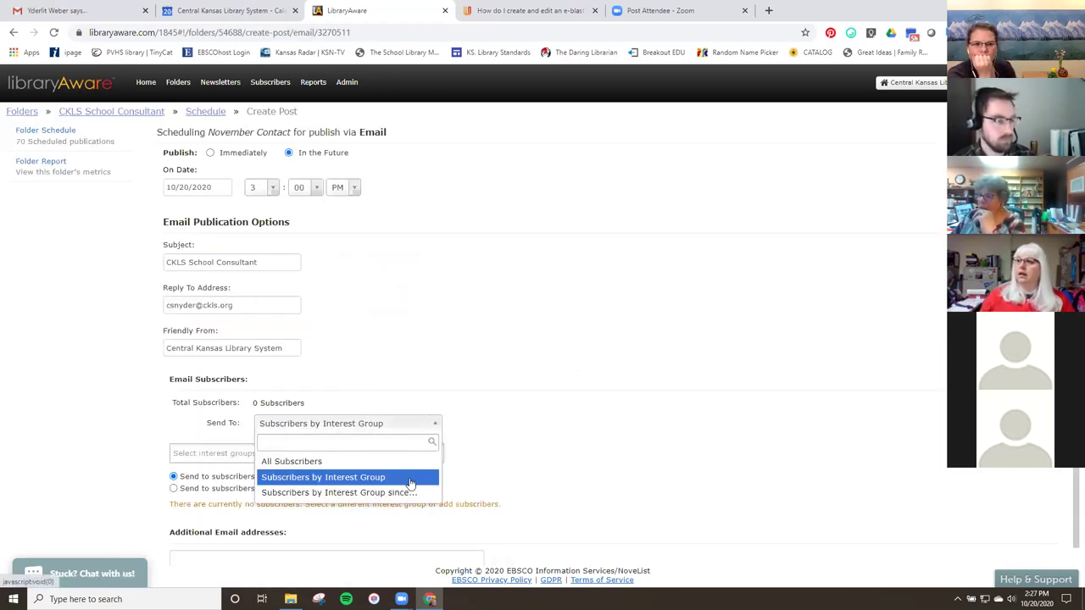
click(410, 480)
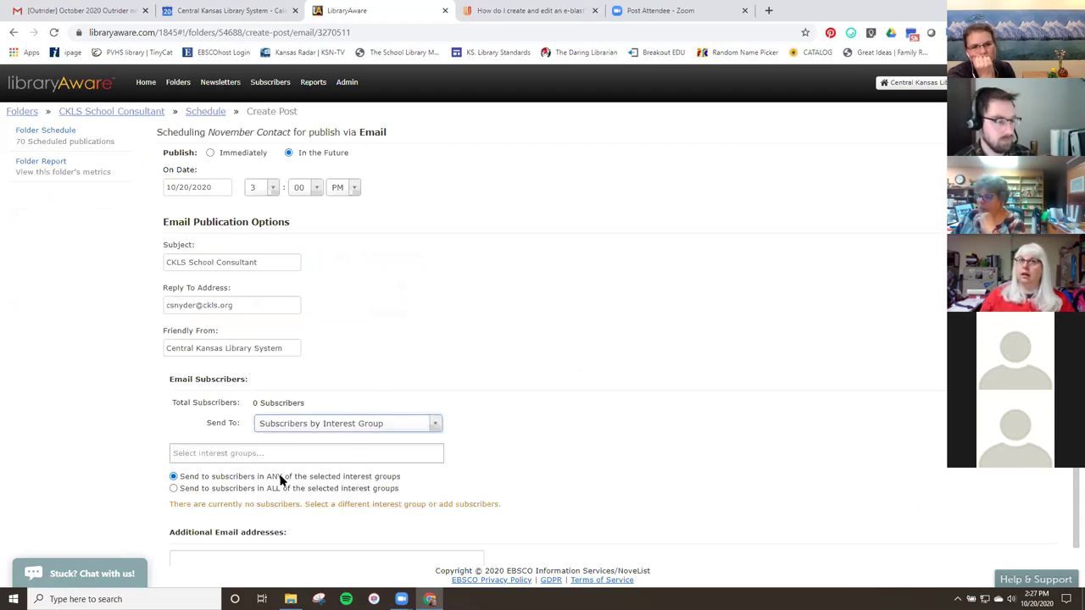
Choose the School Libraries Matter interest group as the recipients, totalling 59 subscribers.
click(351, 453)
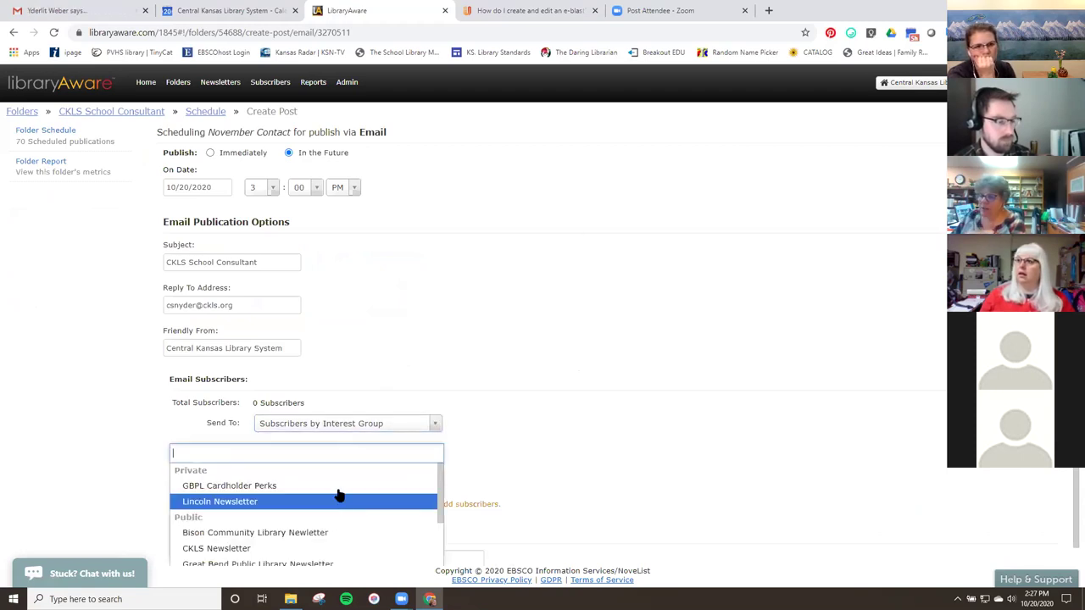
scroll(271, 497, down, 2)
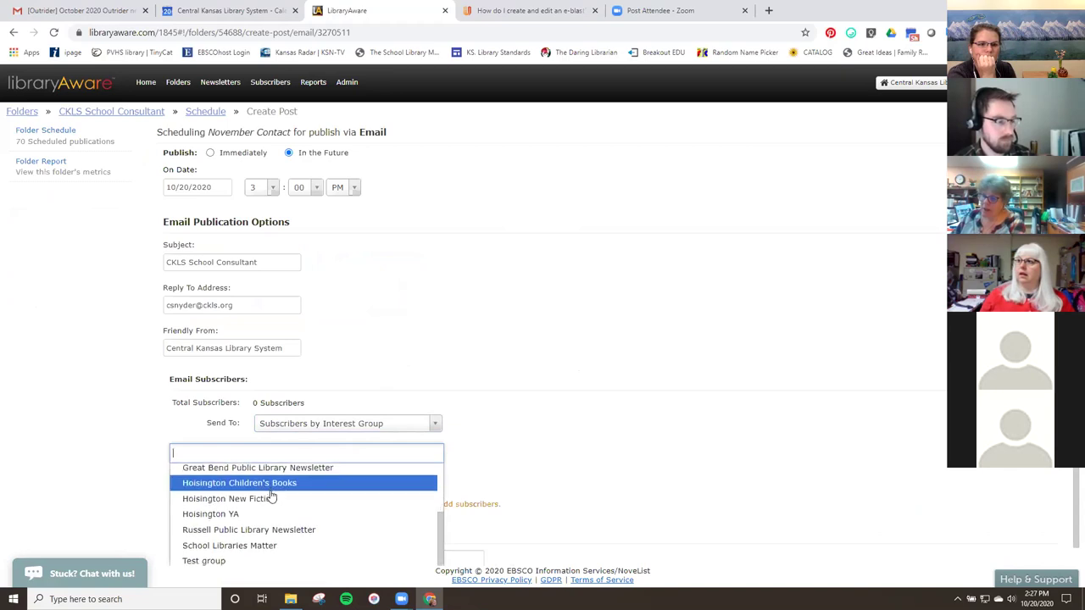
scroll(271, 498, down, 1)
click(245, 526)
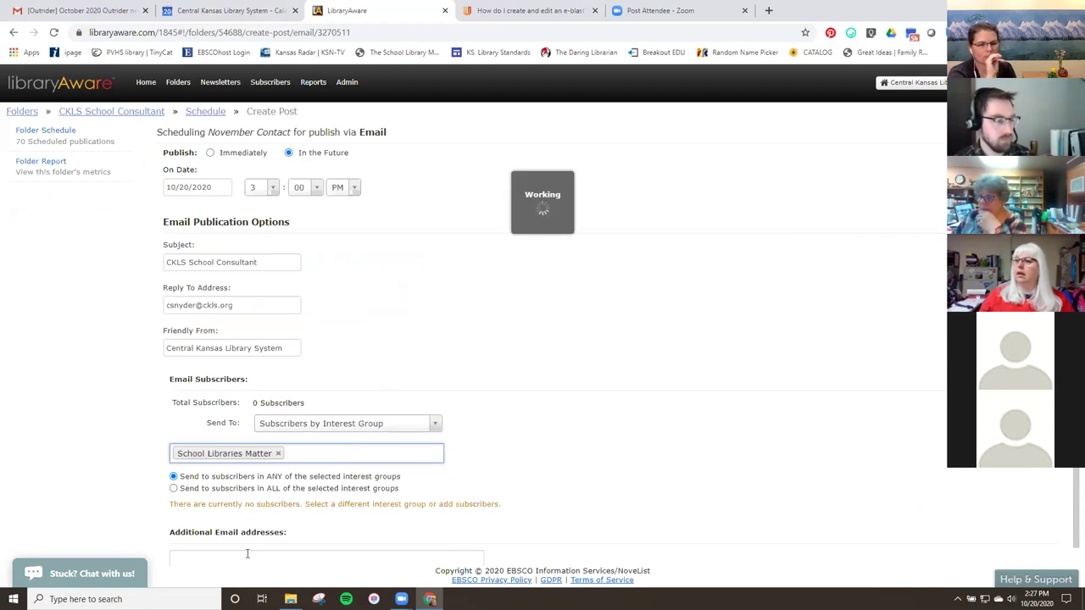
scroll(248, 554, down, 2)
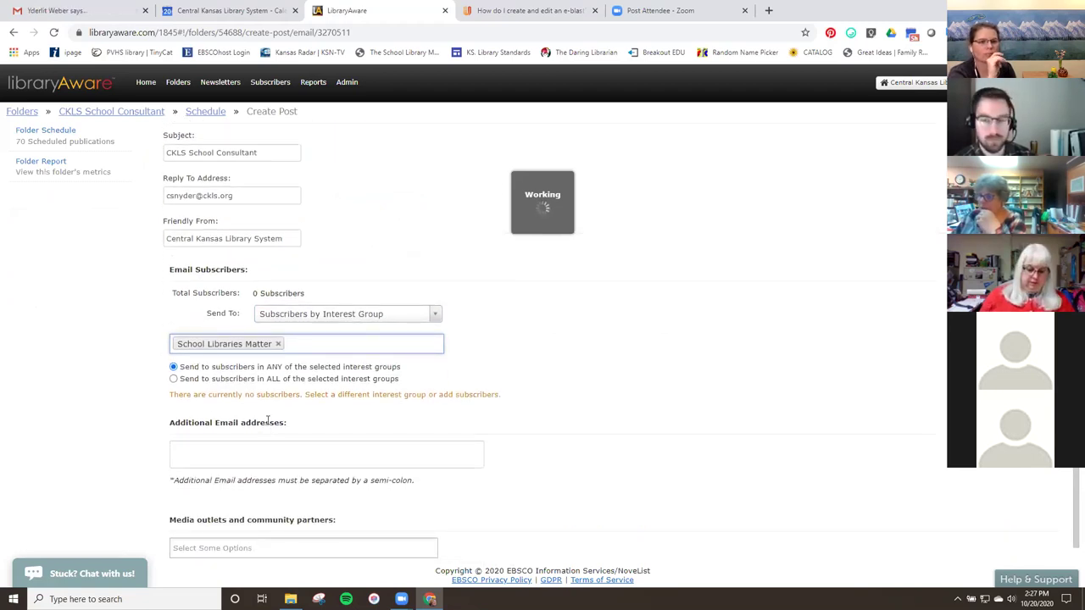
click(214, 444)
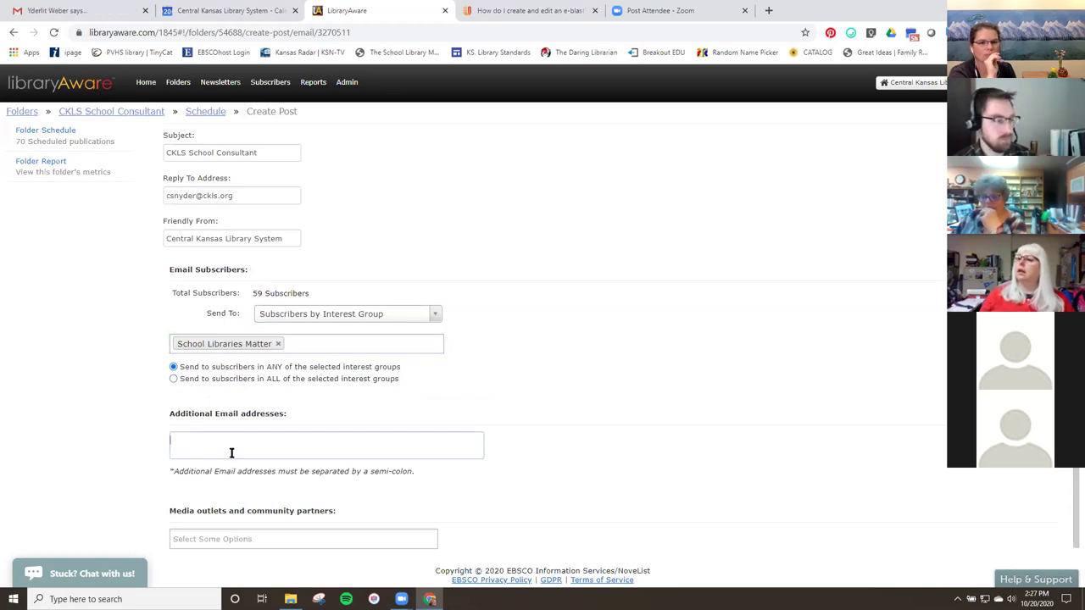
click(231, 453)
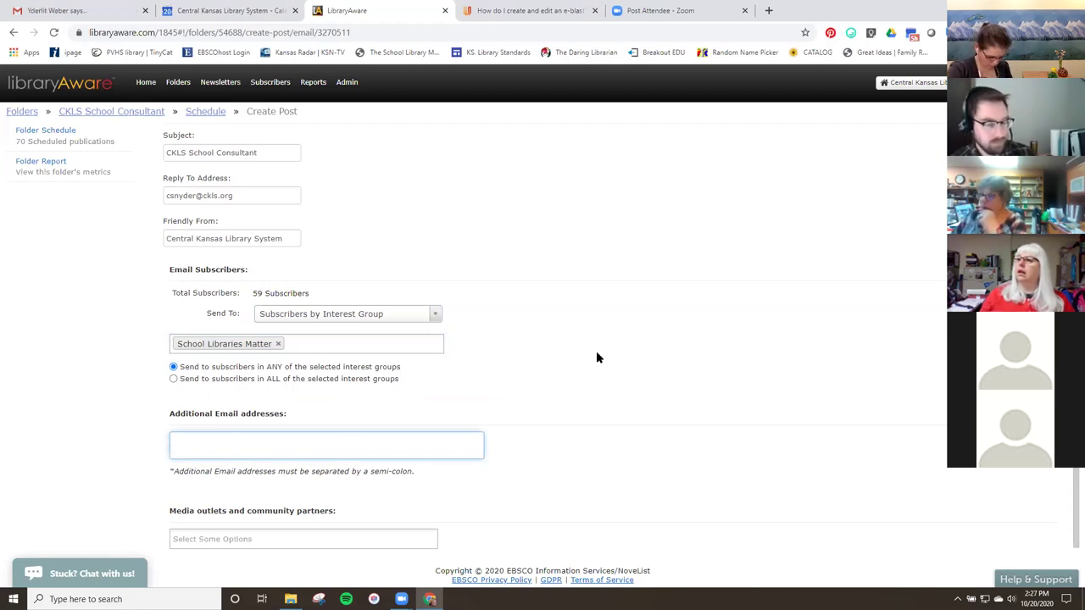
scroll(596, 353, up, 2)
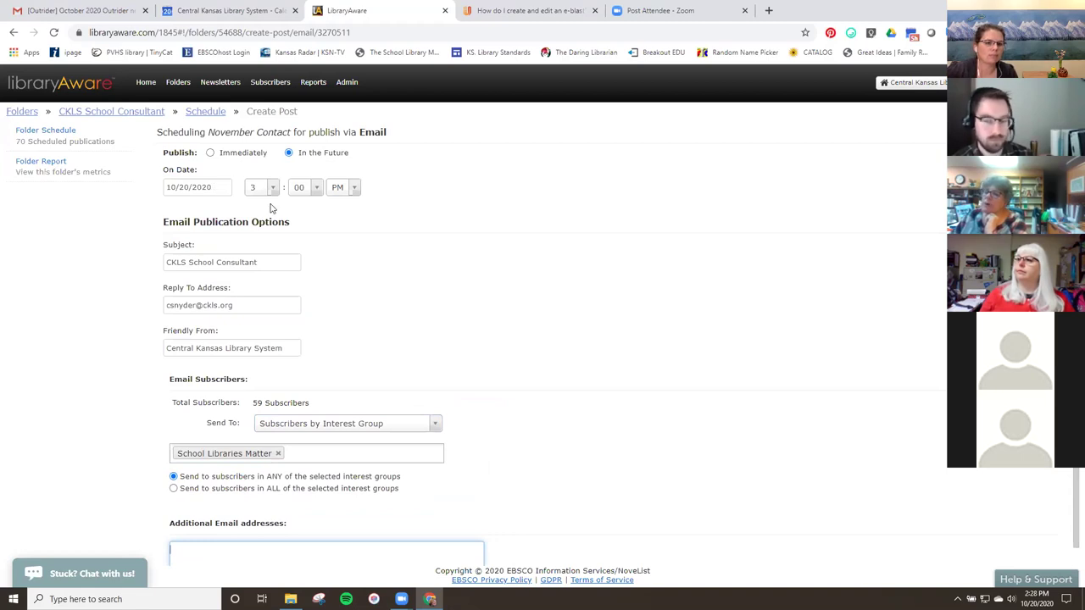
Set the November Contact delivery date to 10/21/2020 and time to 8:00 AM.
click(224, 185)
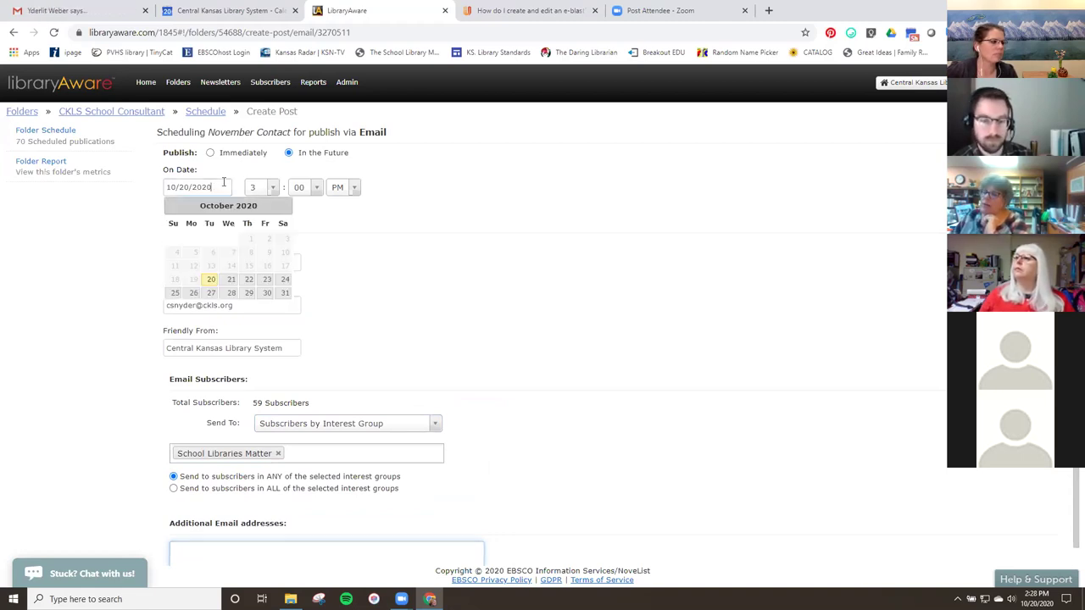
click(231, 279)
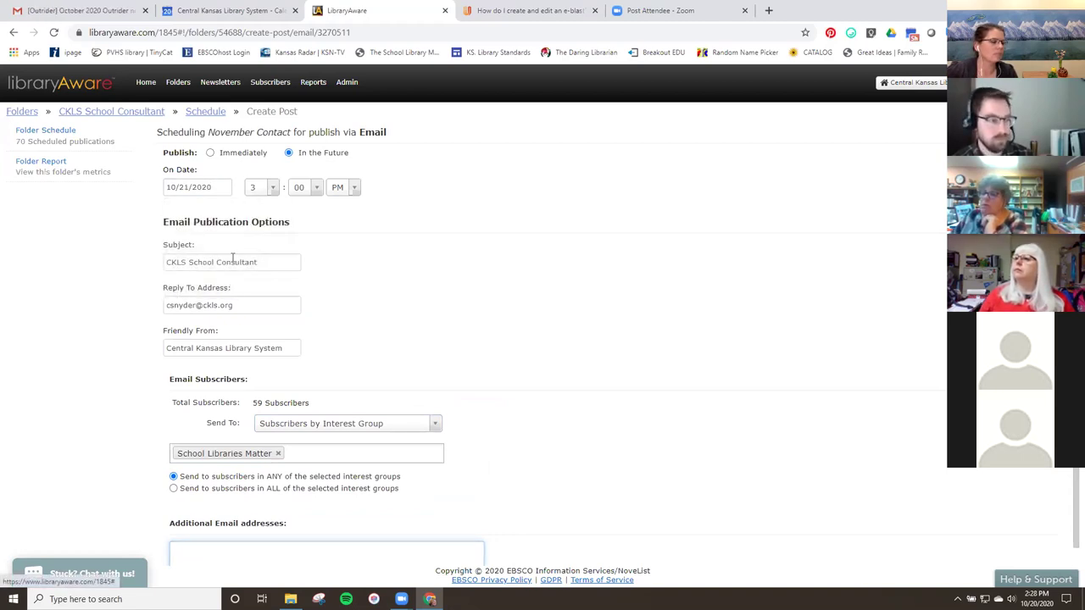
click(272, 191)
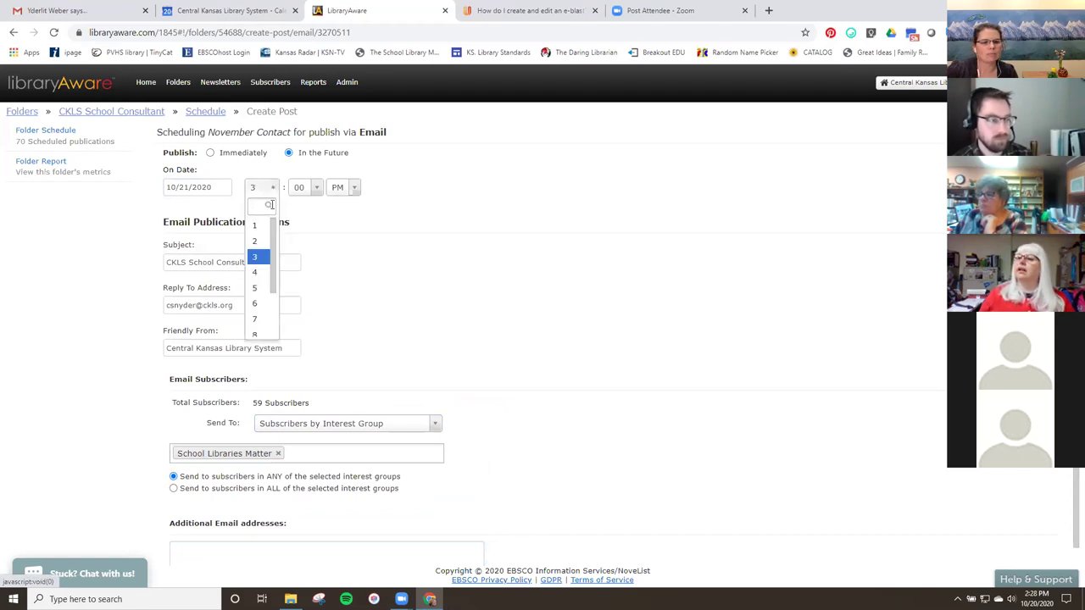
click(257, 333)
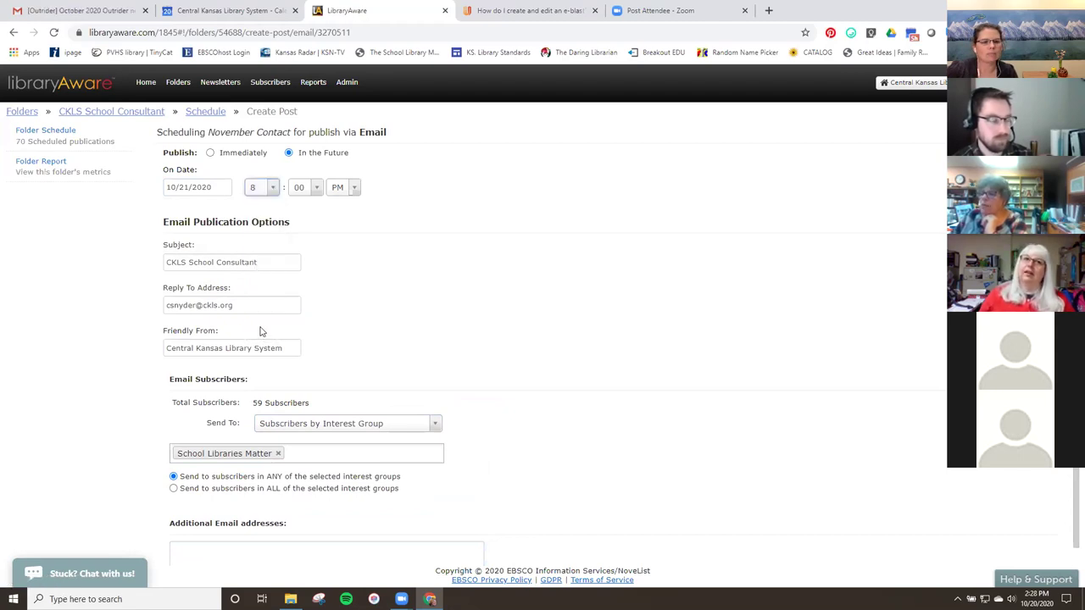
click(354, 188)
click(342, 223)
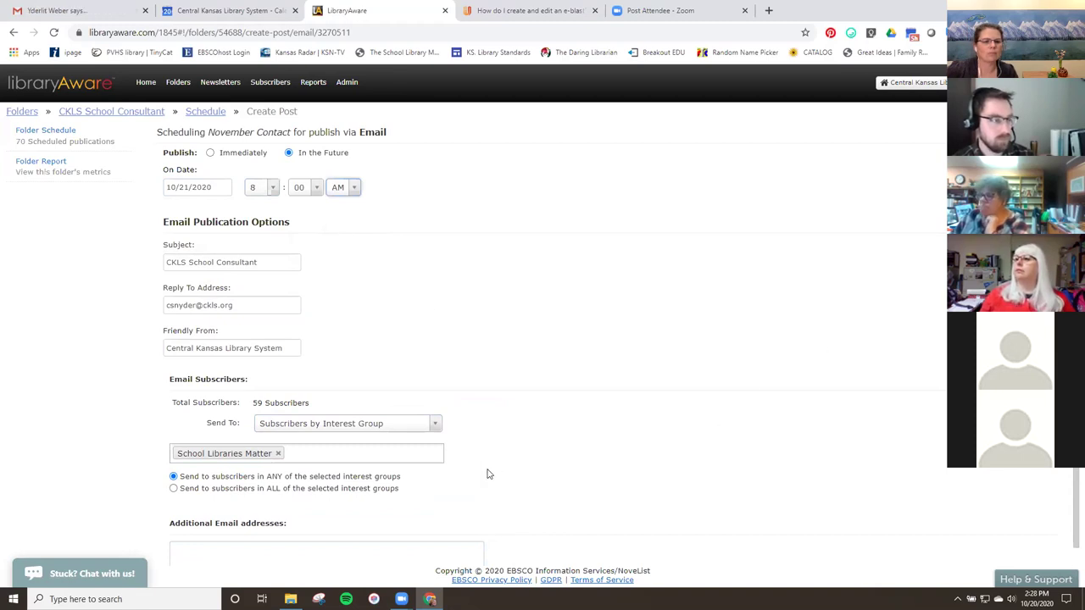
click(278, 455)
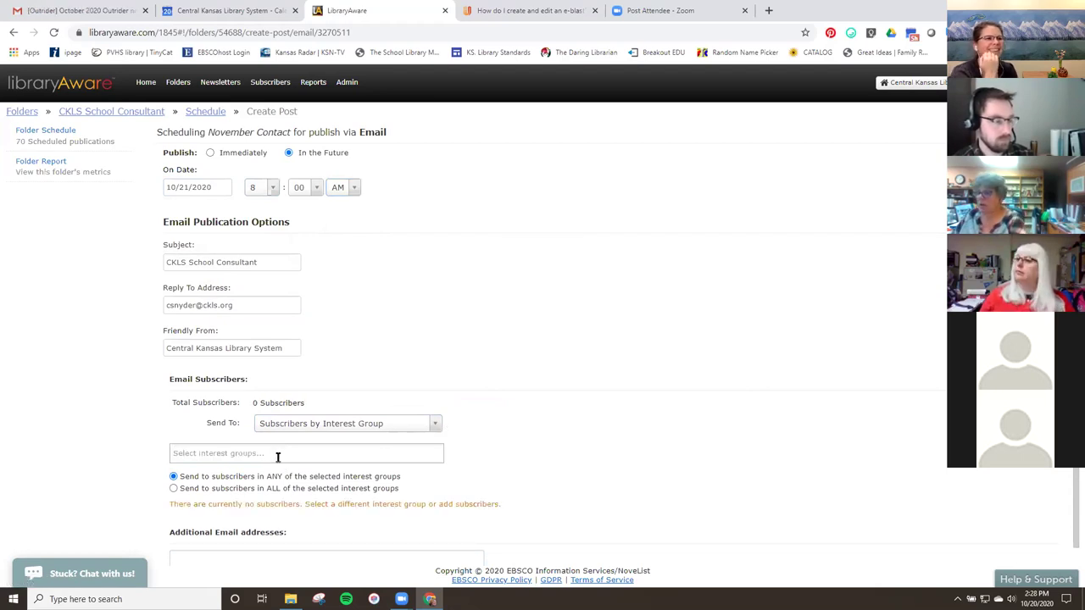
click(236, 455)
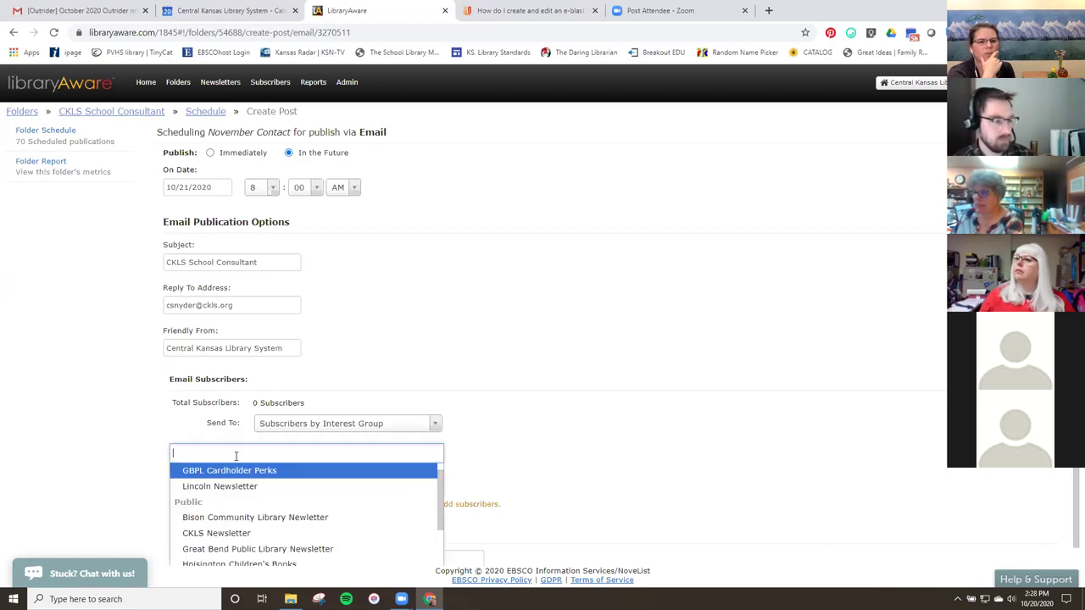
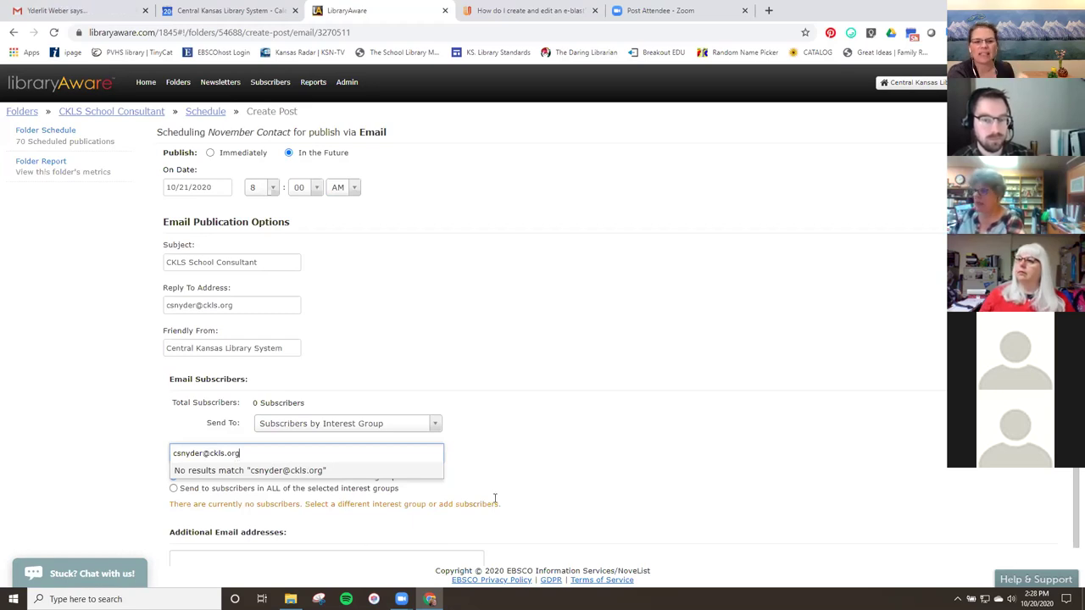
click(534, 470)
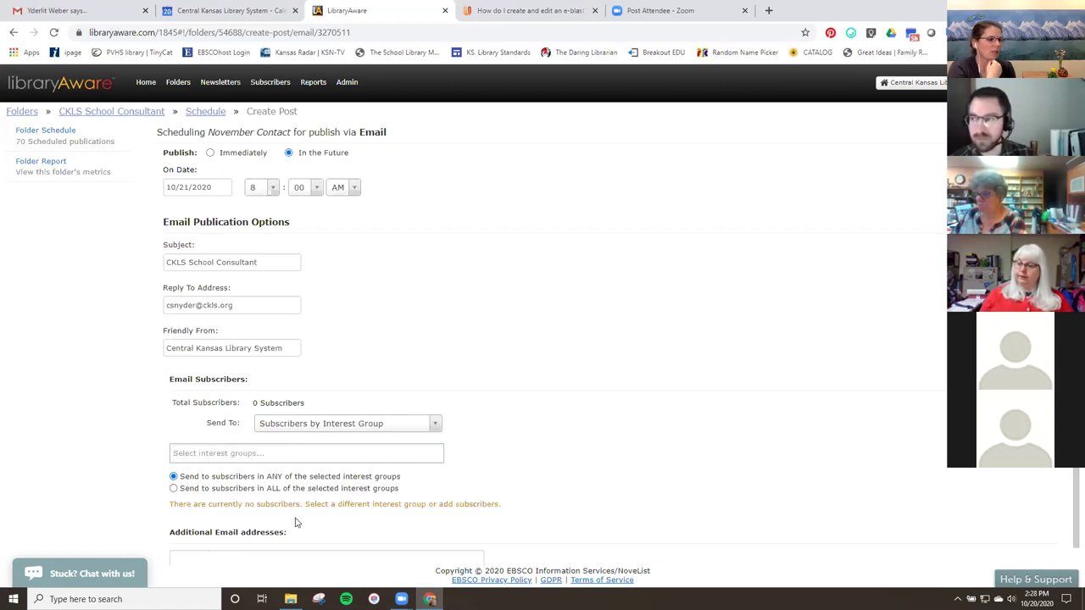
scroll(298, 525, down, 1)
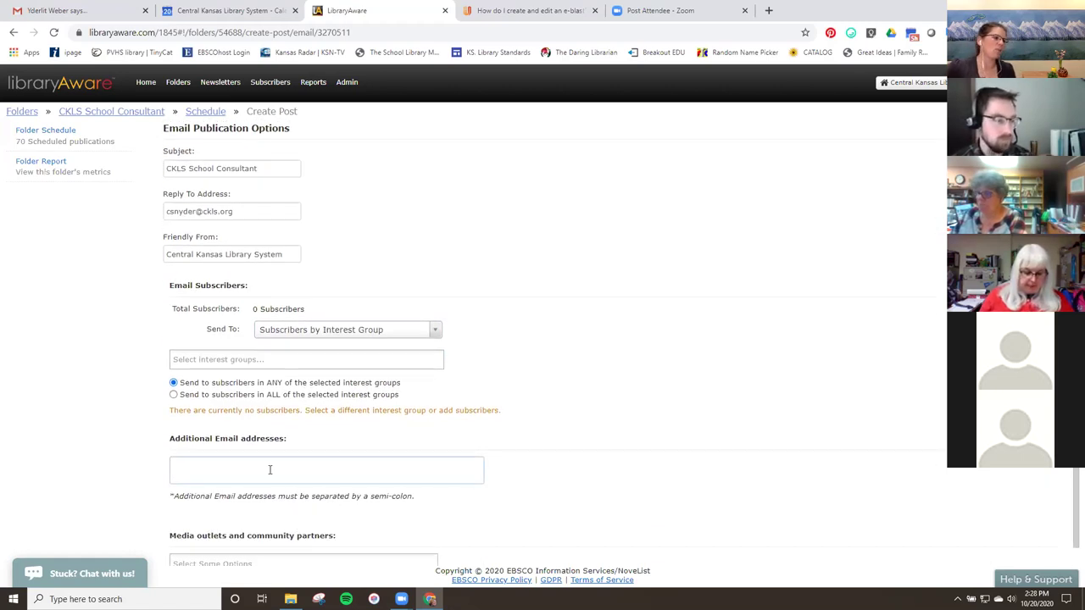
click(269, 470)
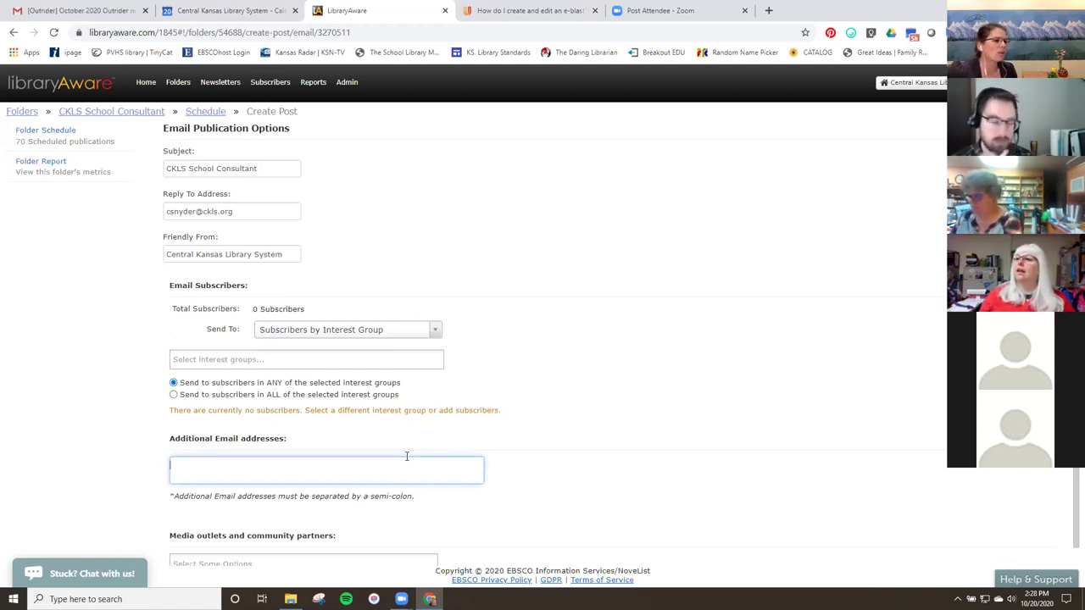
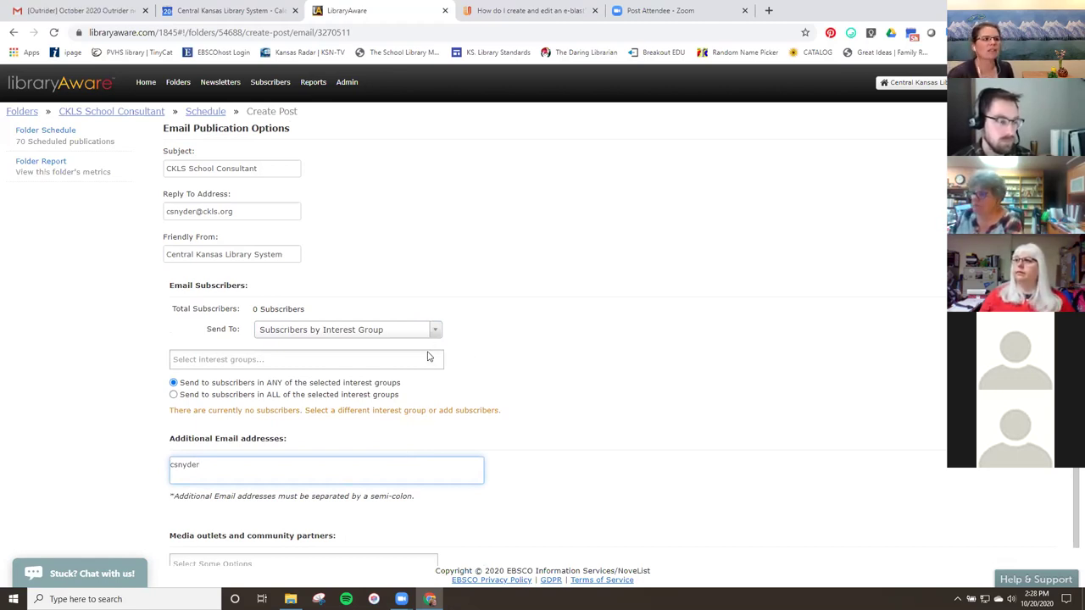
drag(235, 460, 82, 456)
key(BackSpace)
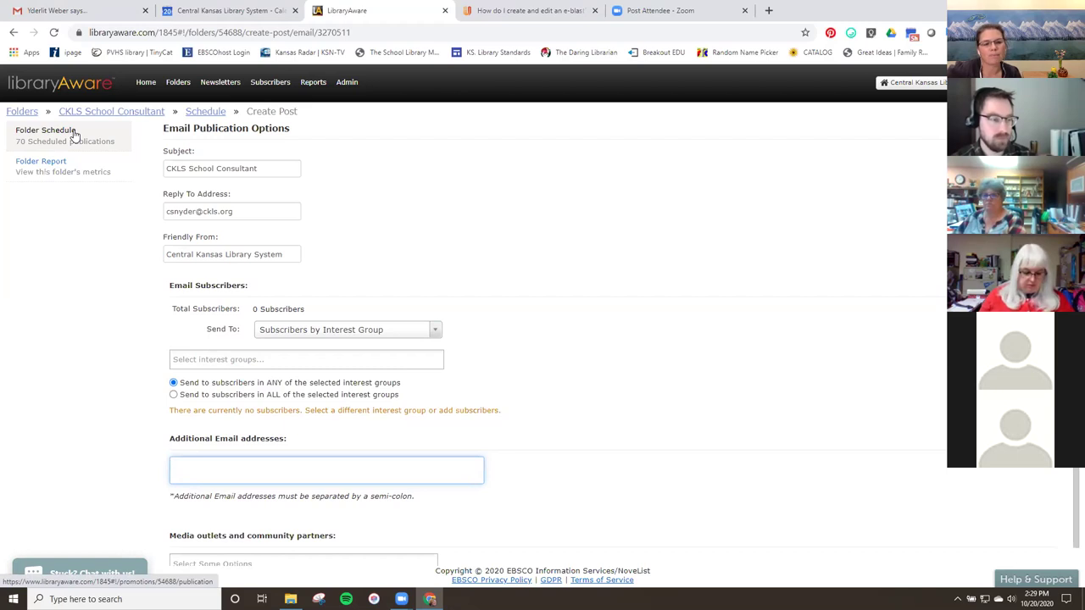
Scroll through the Folder Schedule's holiday posts, then return to CKLS School Consultant items.
click(73, 135)
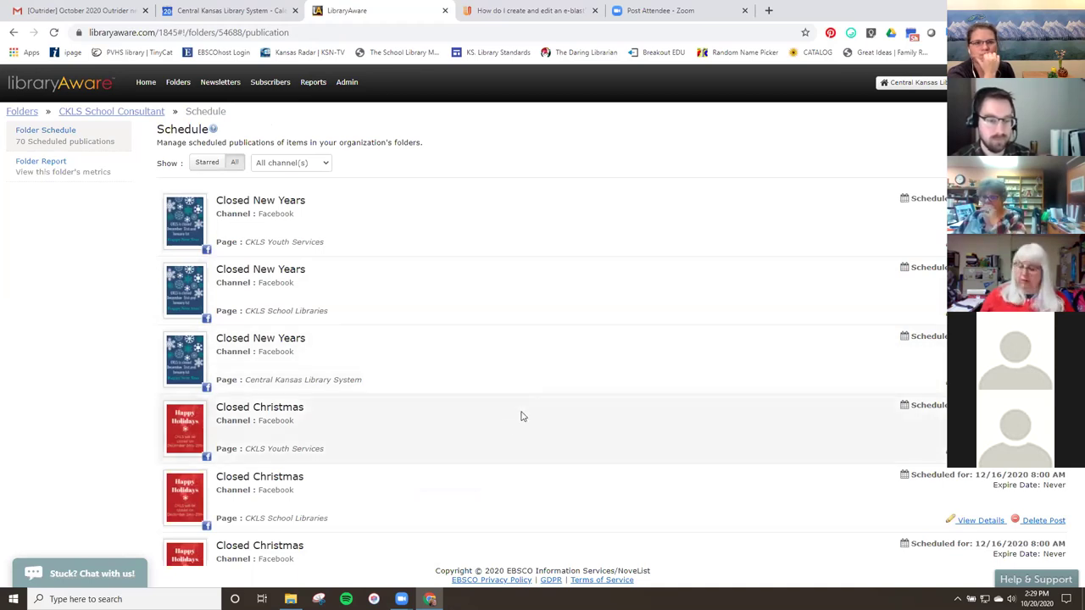
scroll(417, 438, down, 2)
scroll(417, 438, down, 2)
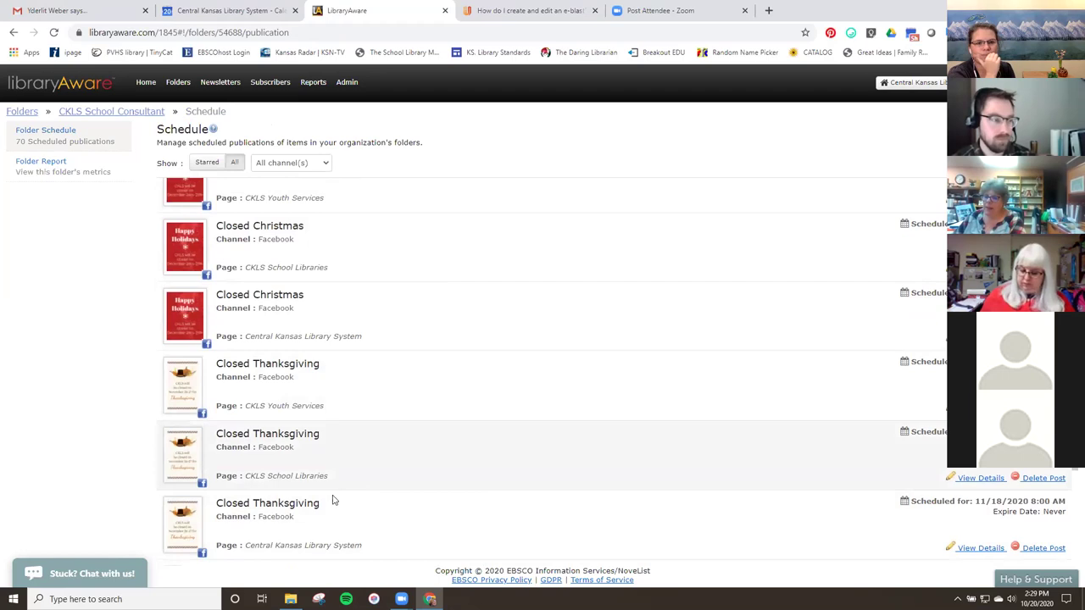
scroll(333, 307, up, 3)
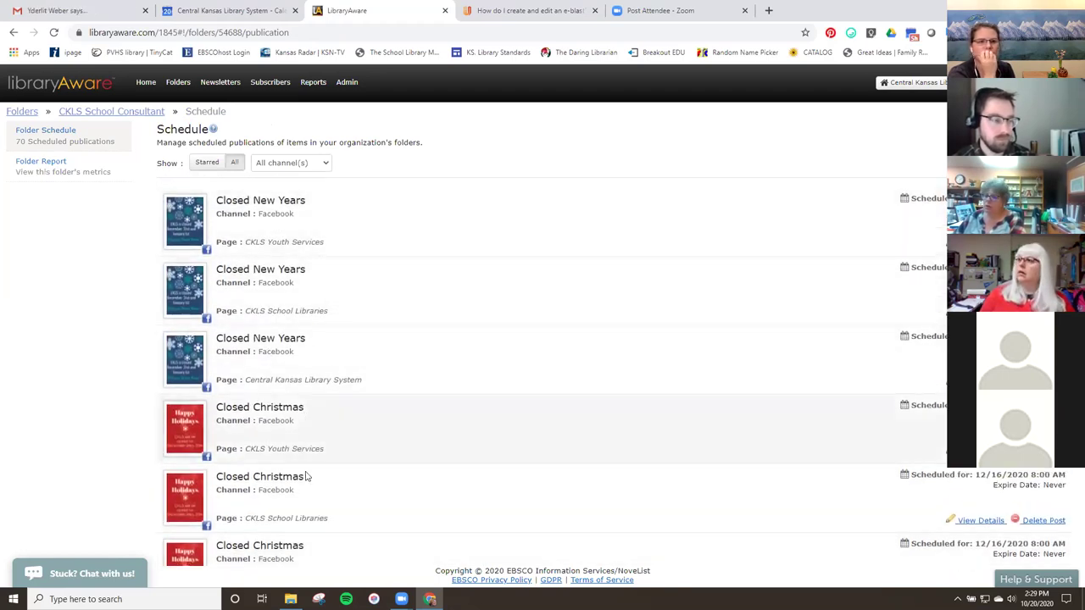
scroll(307, 479, down, 2)
scroll(305, 482, down, 1)
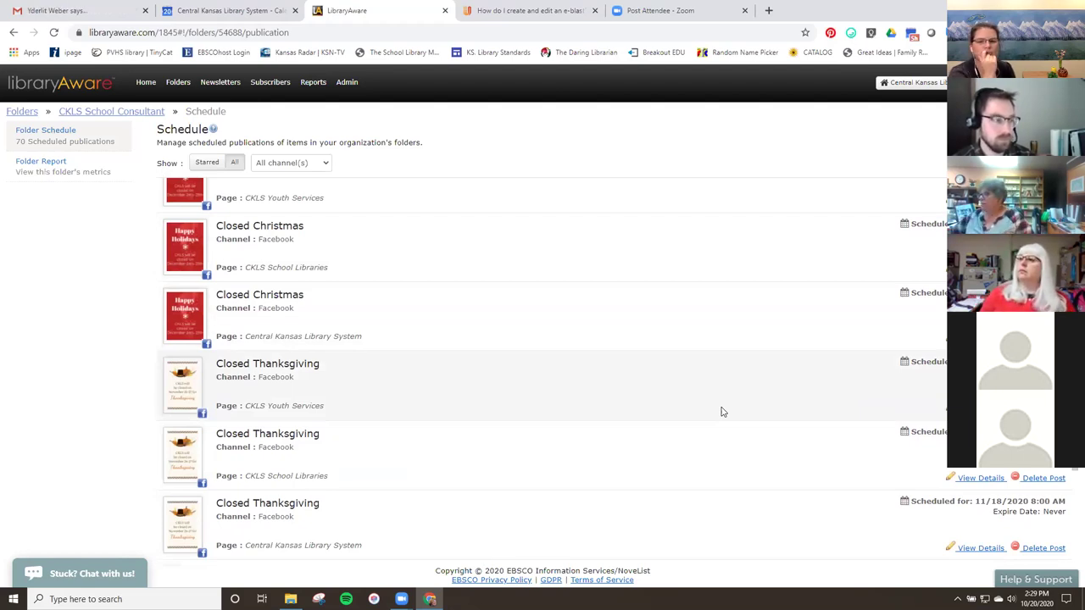
scroll(723, 412, up, 3)
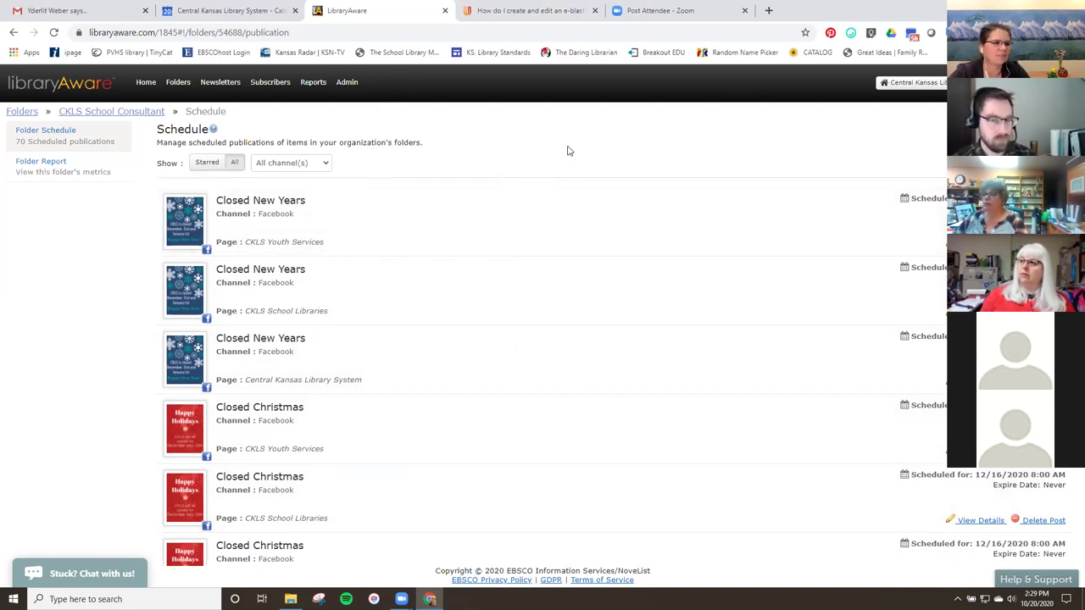
click(150, 112)
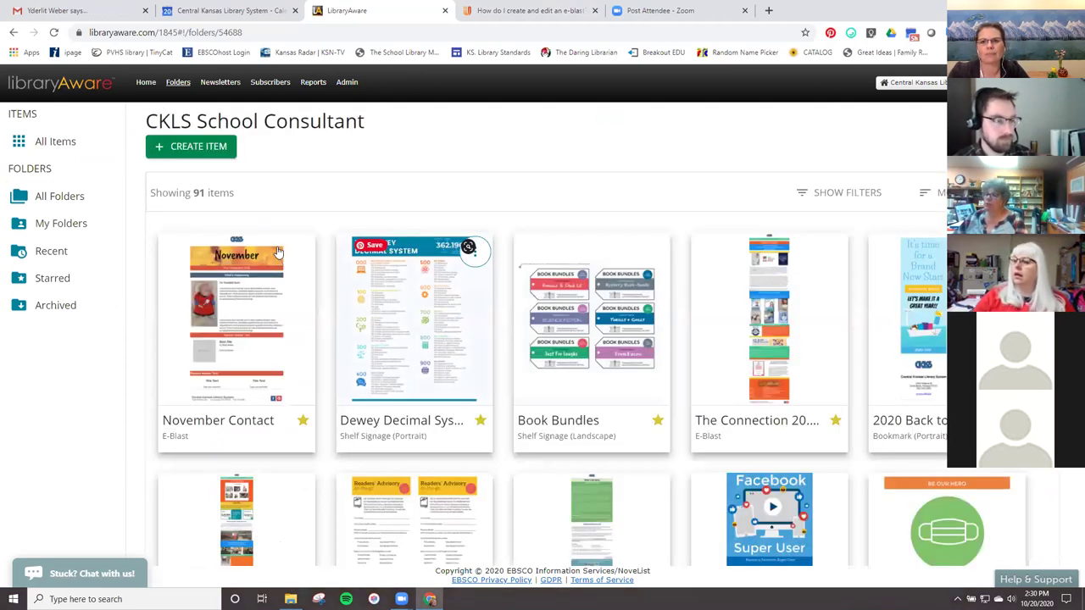
Choose Share on Facebook from the November Contact e-blast's actions menu.
click(297, 252)
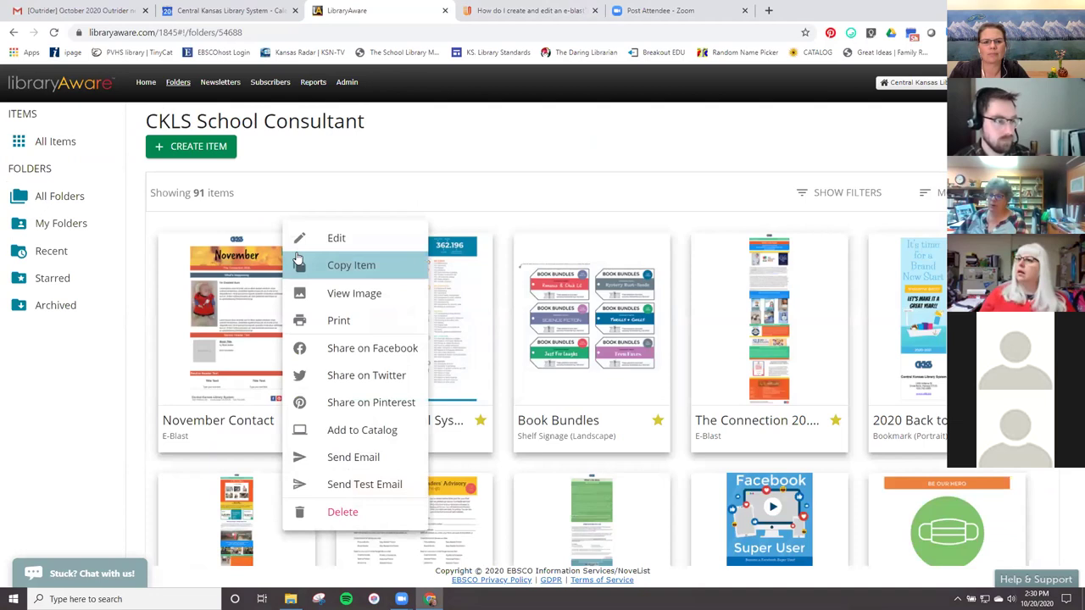
click(346, 356)
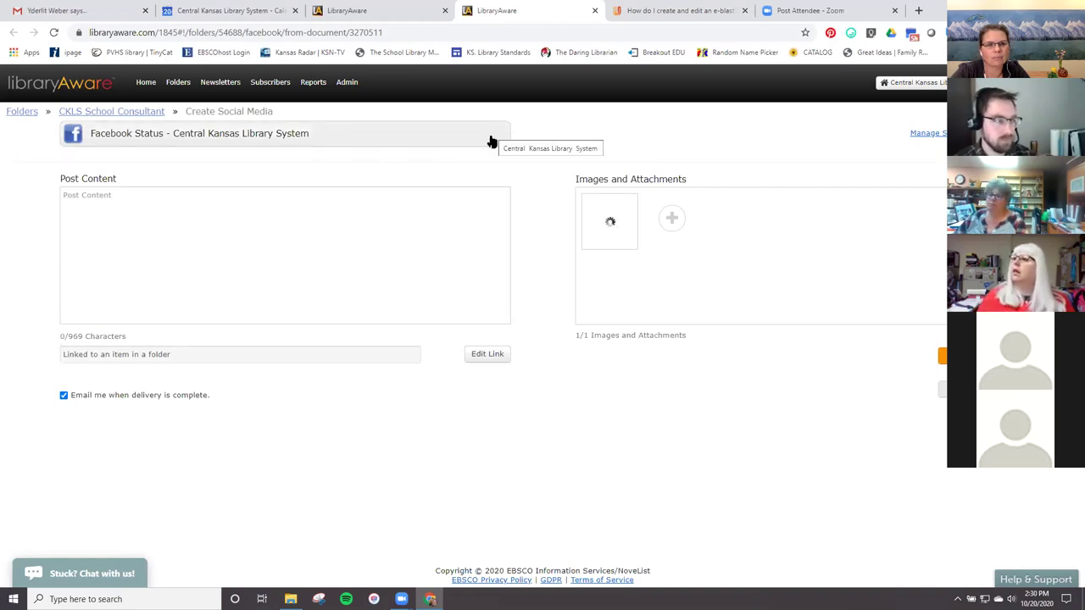
click(490, 140)
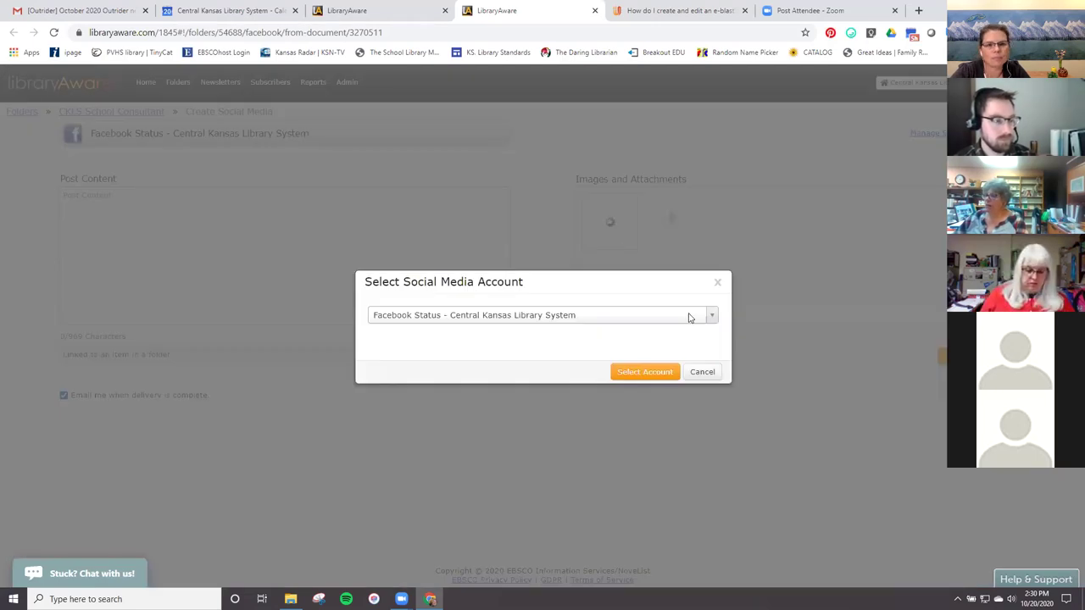
click(716, 318)
scroll(633, 381, down, 6)
scroll(633, 381, down, 5)
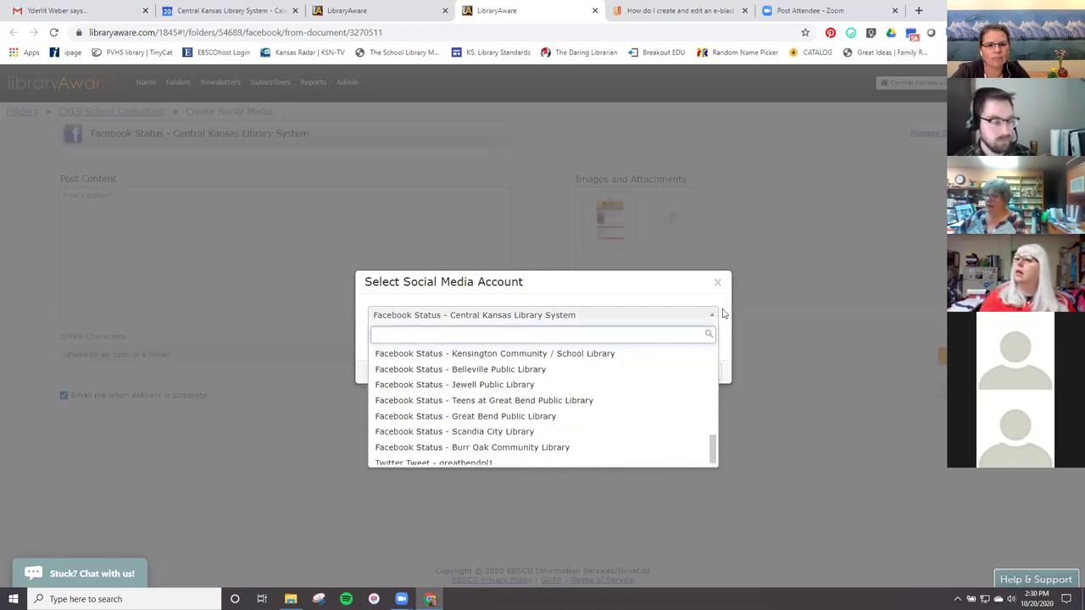
click(797, 280)
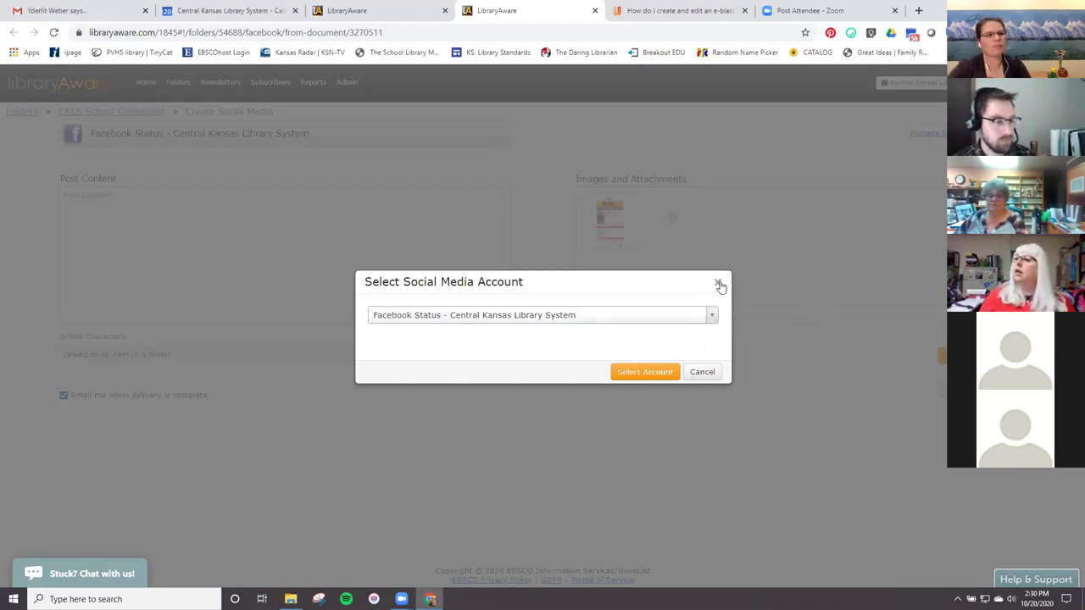
click(718, 284)
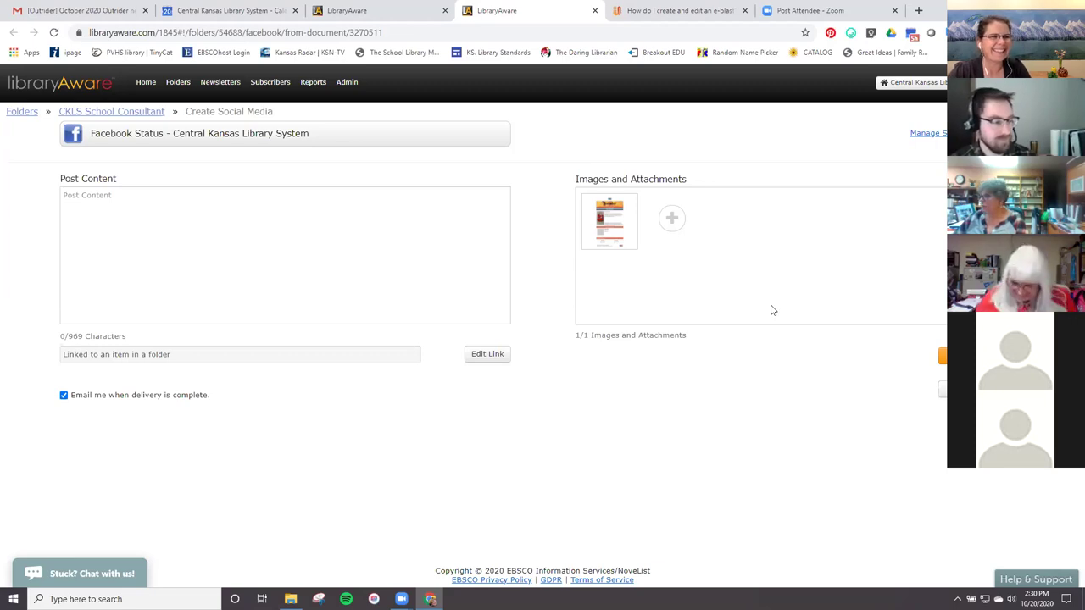
Abandon the Facebook Status draft and return to the CKLS School Consultant folder.
mouse_move(635, 243)
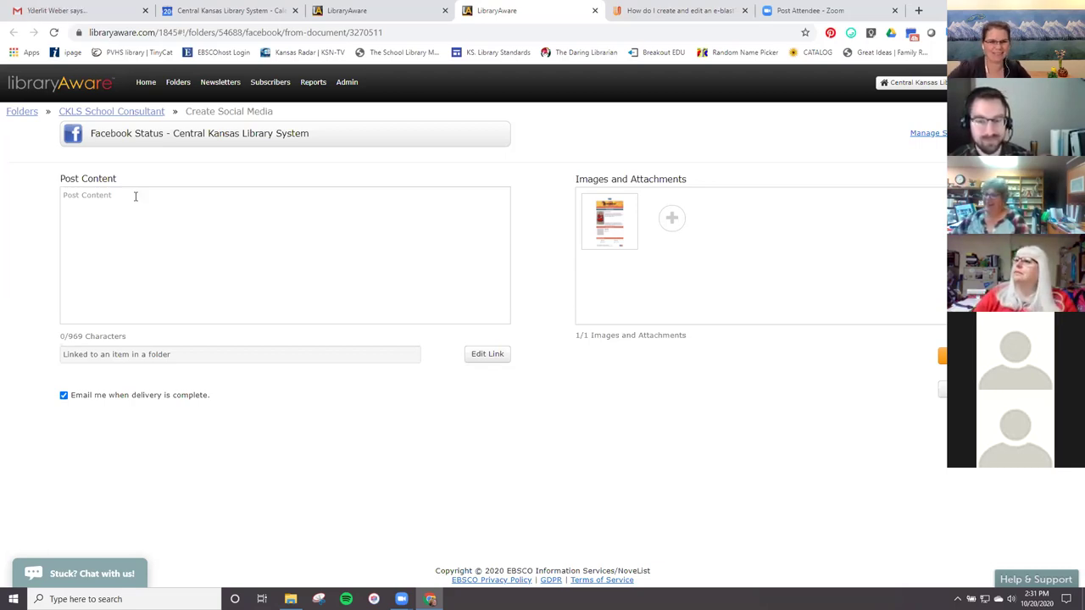
click(114, 111)
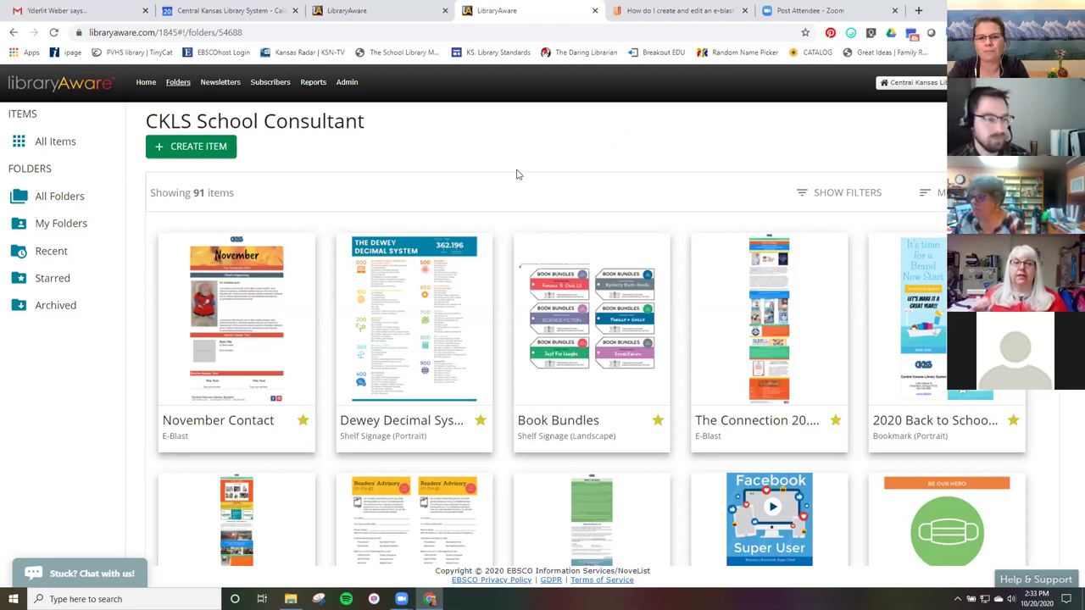
scroll(517, 178, down, 3)
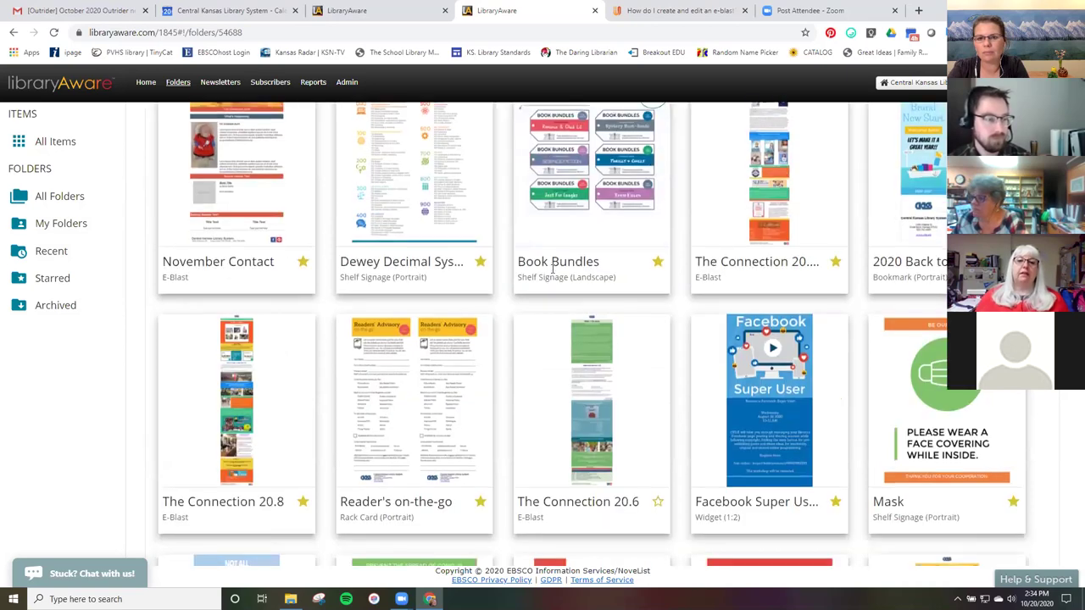
scroll(553, 274, down, 5)
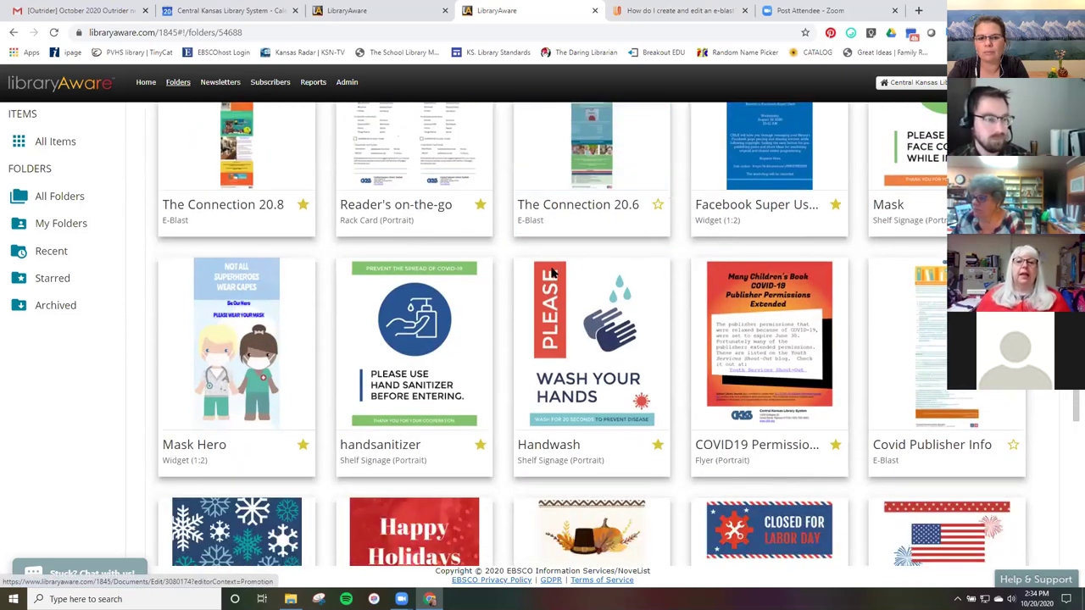
scroll(552, 271, up, 7)
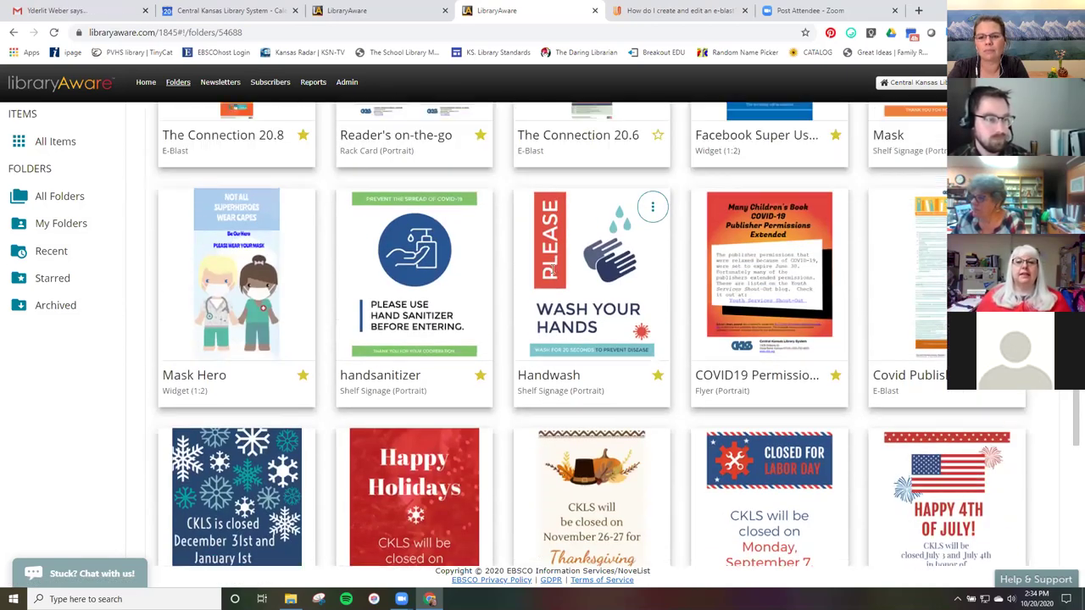